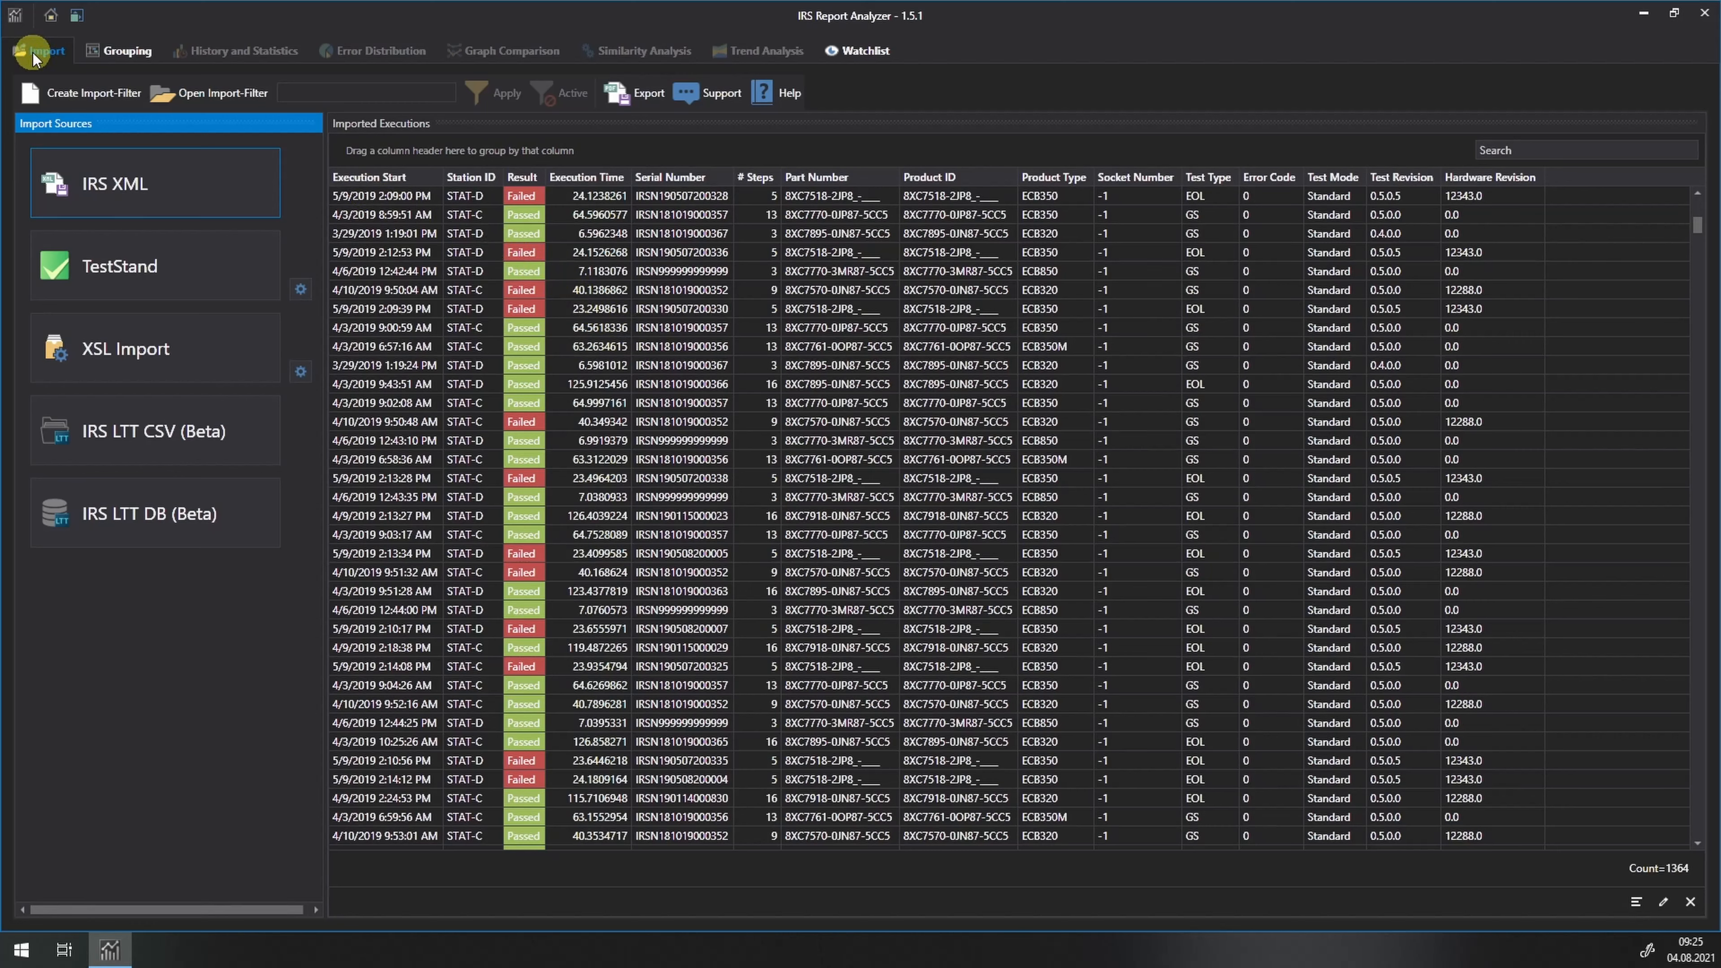
Group the executions by Part Number and inspect the entries under 8XC7770-0JP87-5CC5, 8XC7918-0MS97-5CC5 and 8XC7918-0JN87-5CC5
left_click(116, 51)
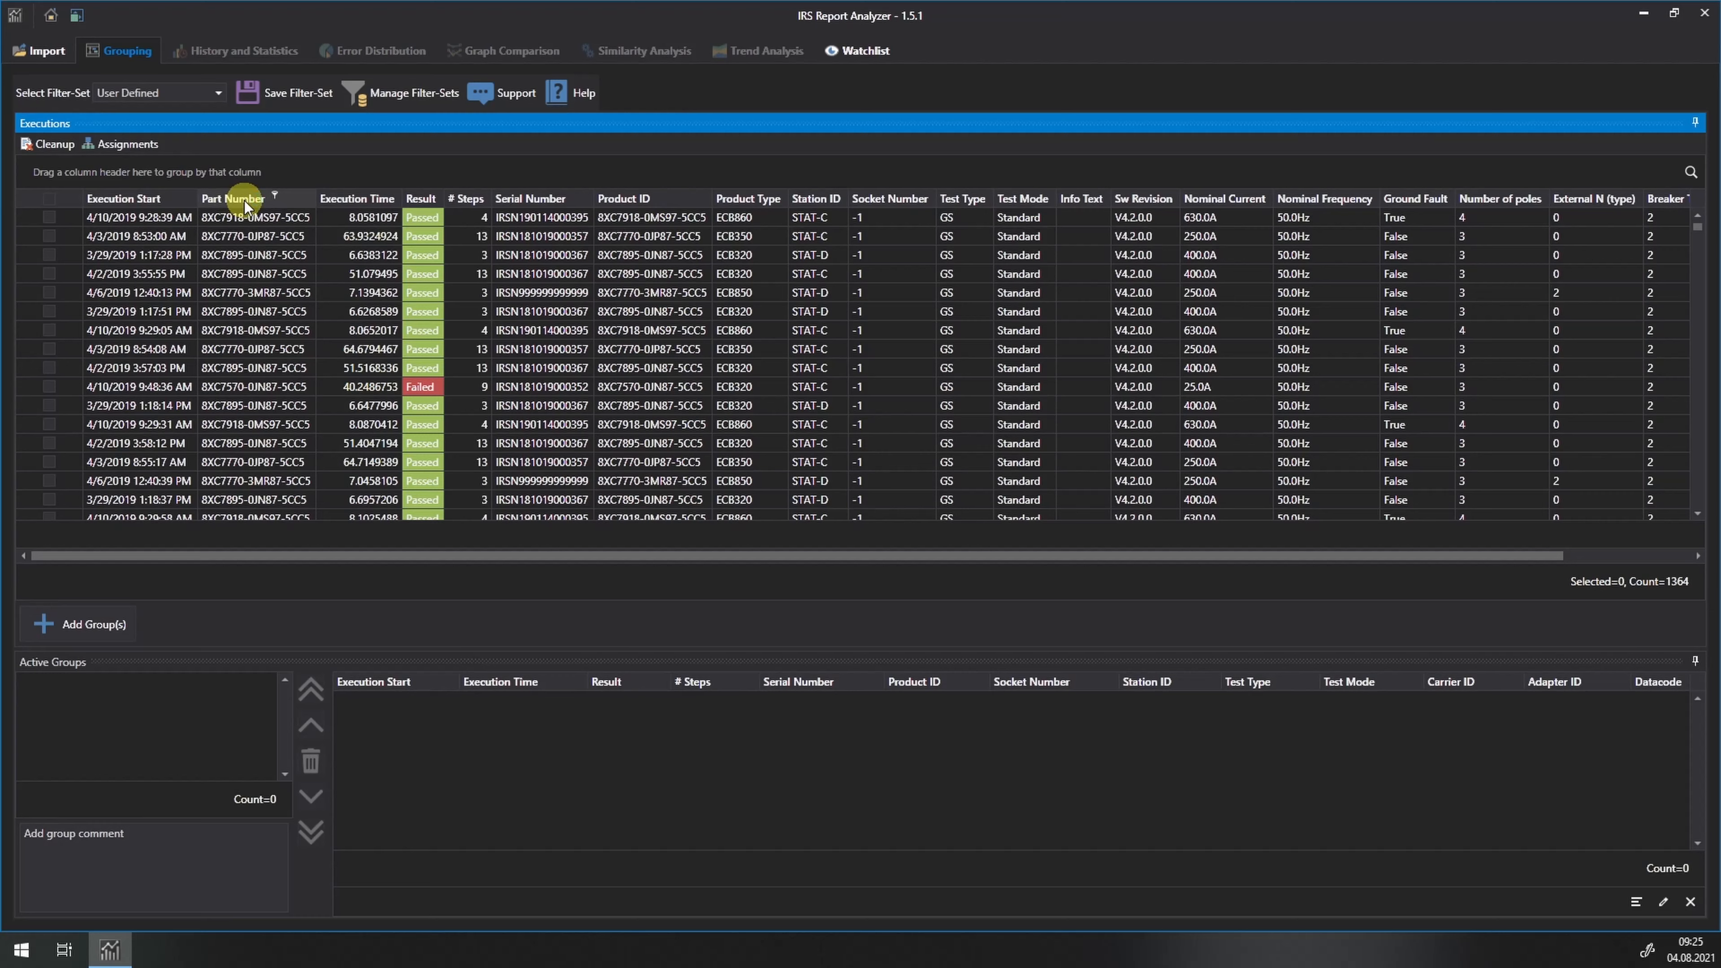
left_click_drag(245, 203, 104, 170)
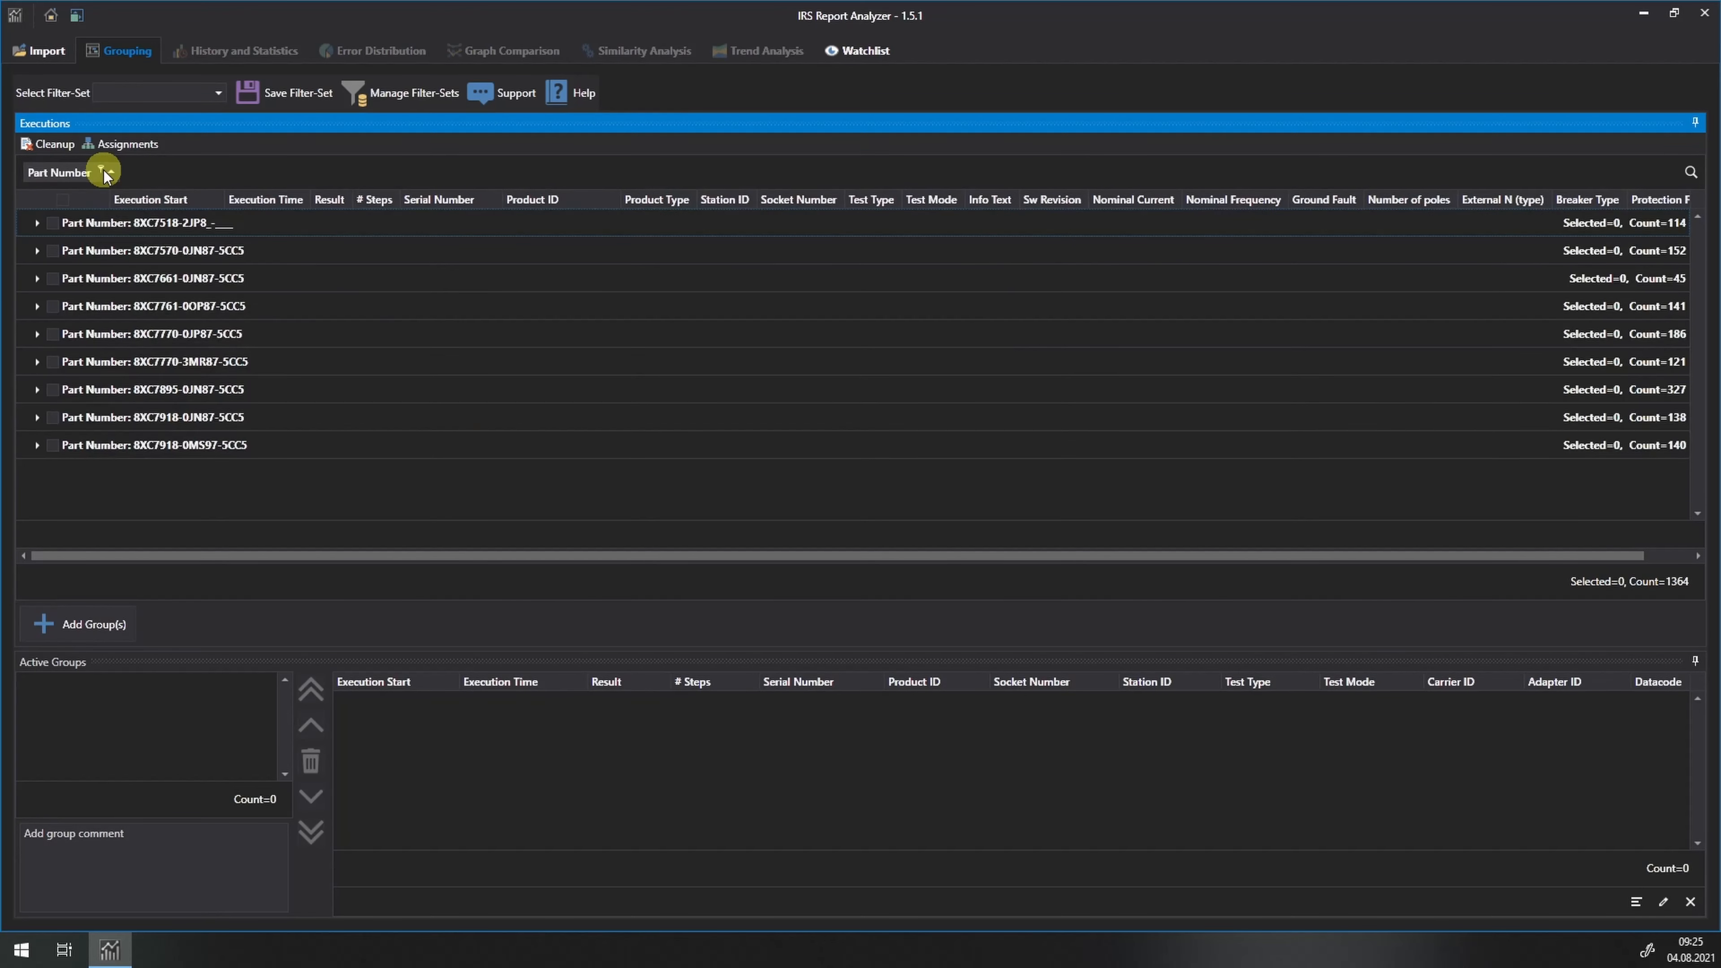
left_click(37, 333)
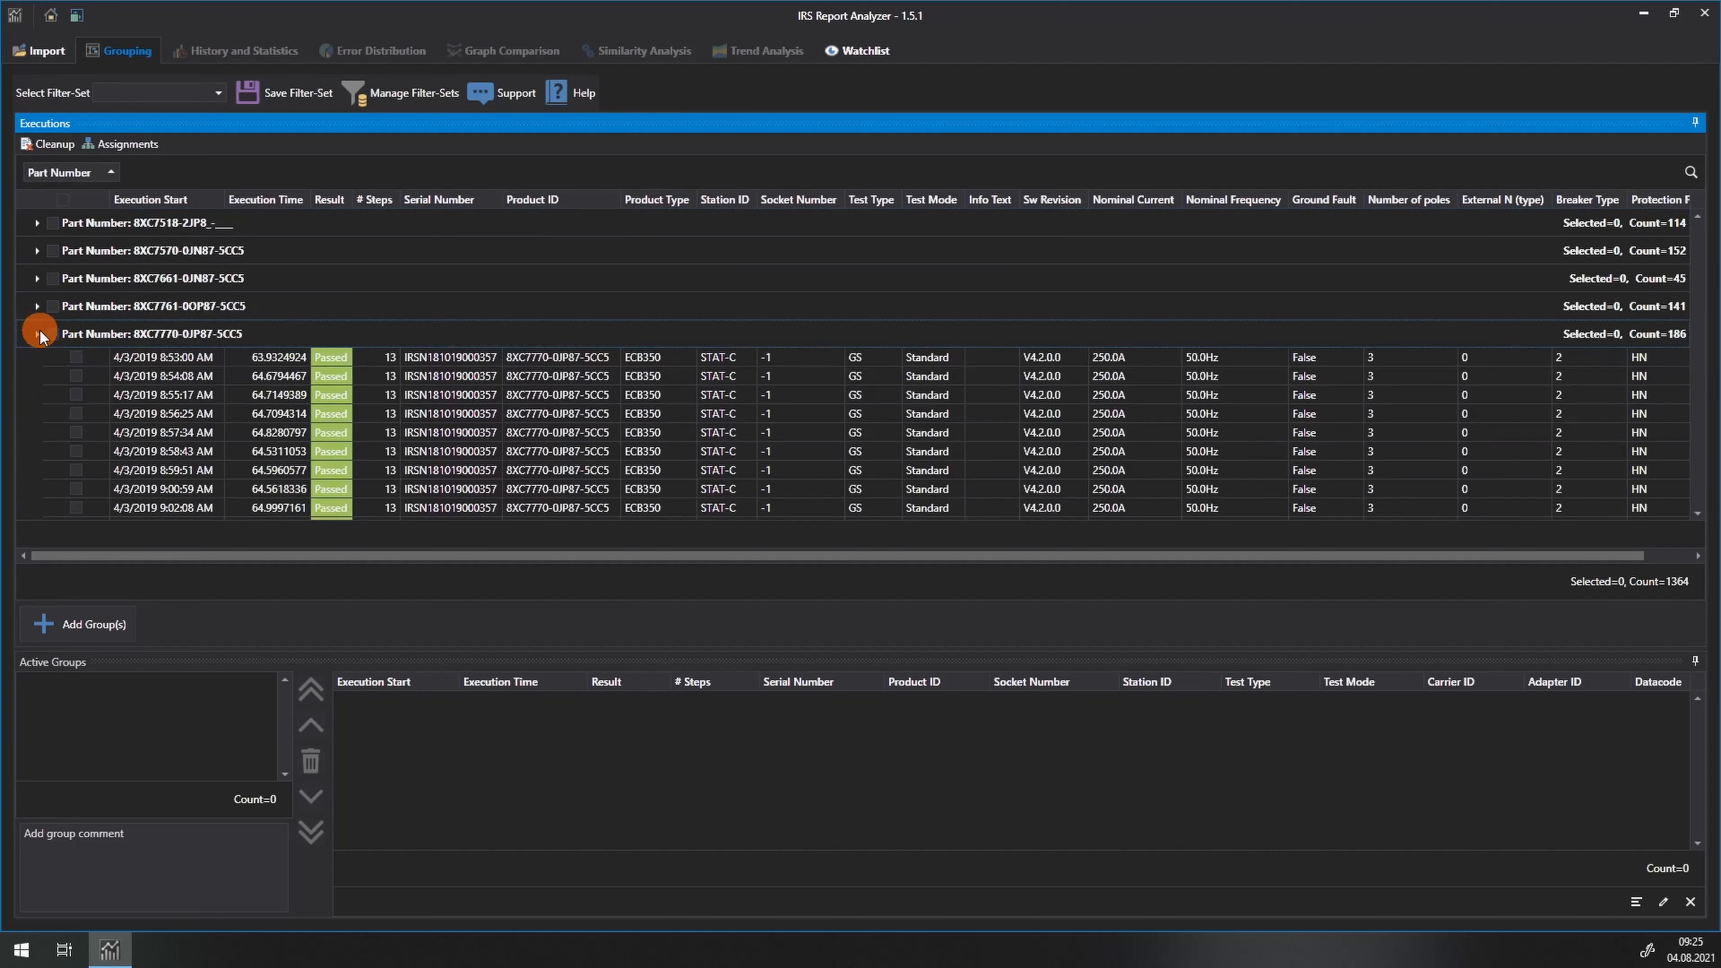
left_click(38, 333)
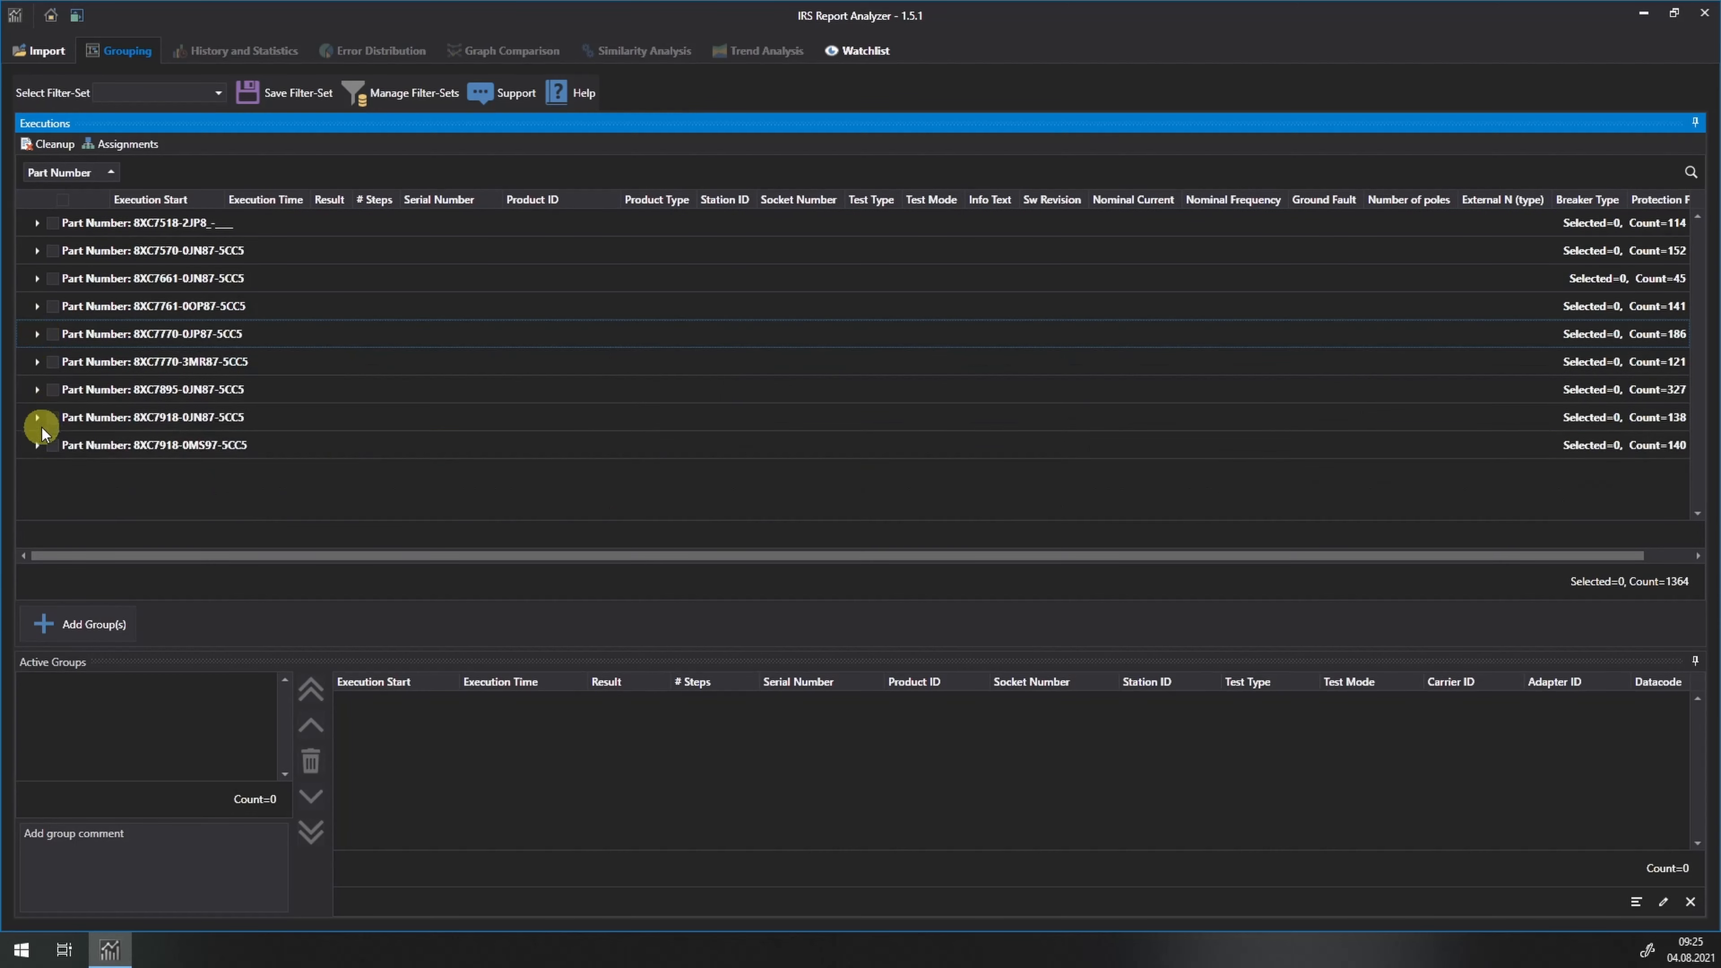
left_click(37, 444)
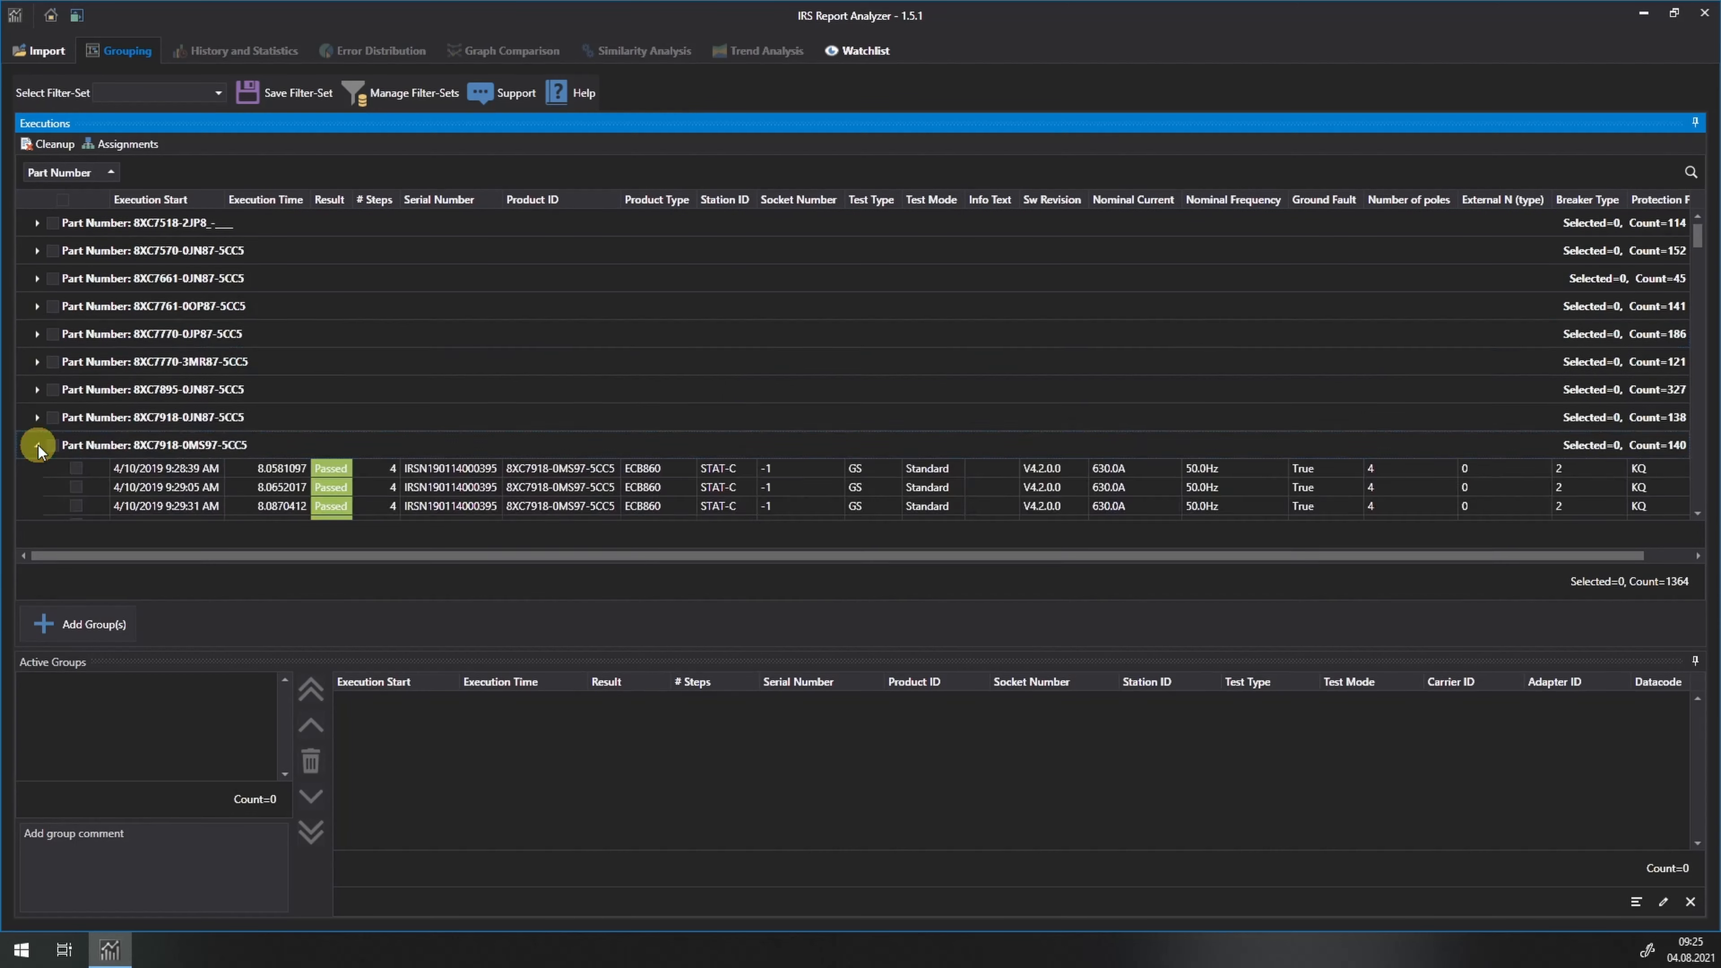
left_click(37, 418)
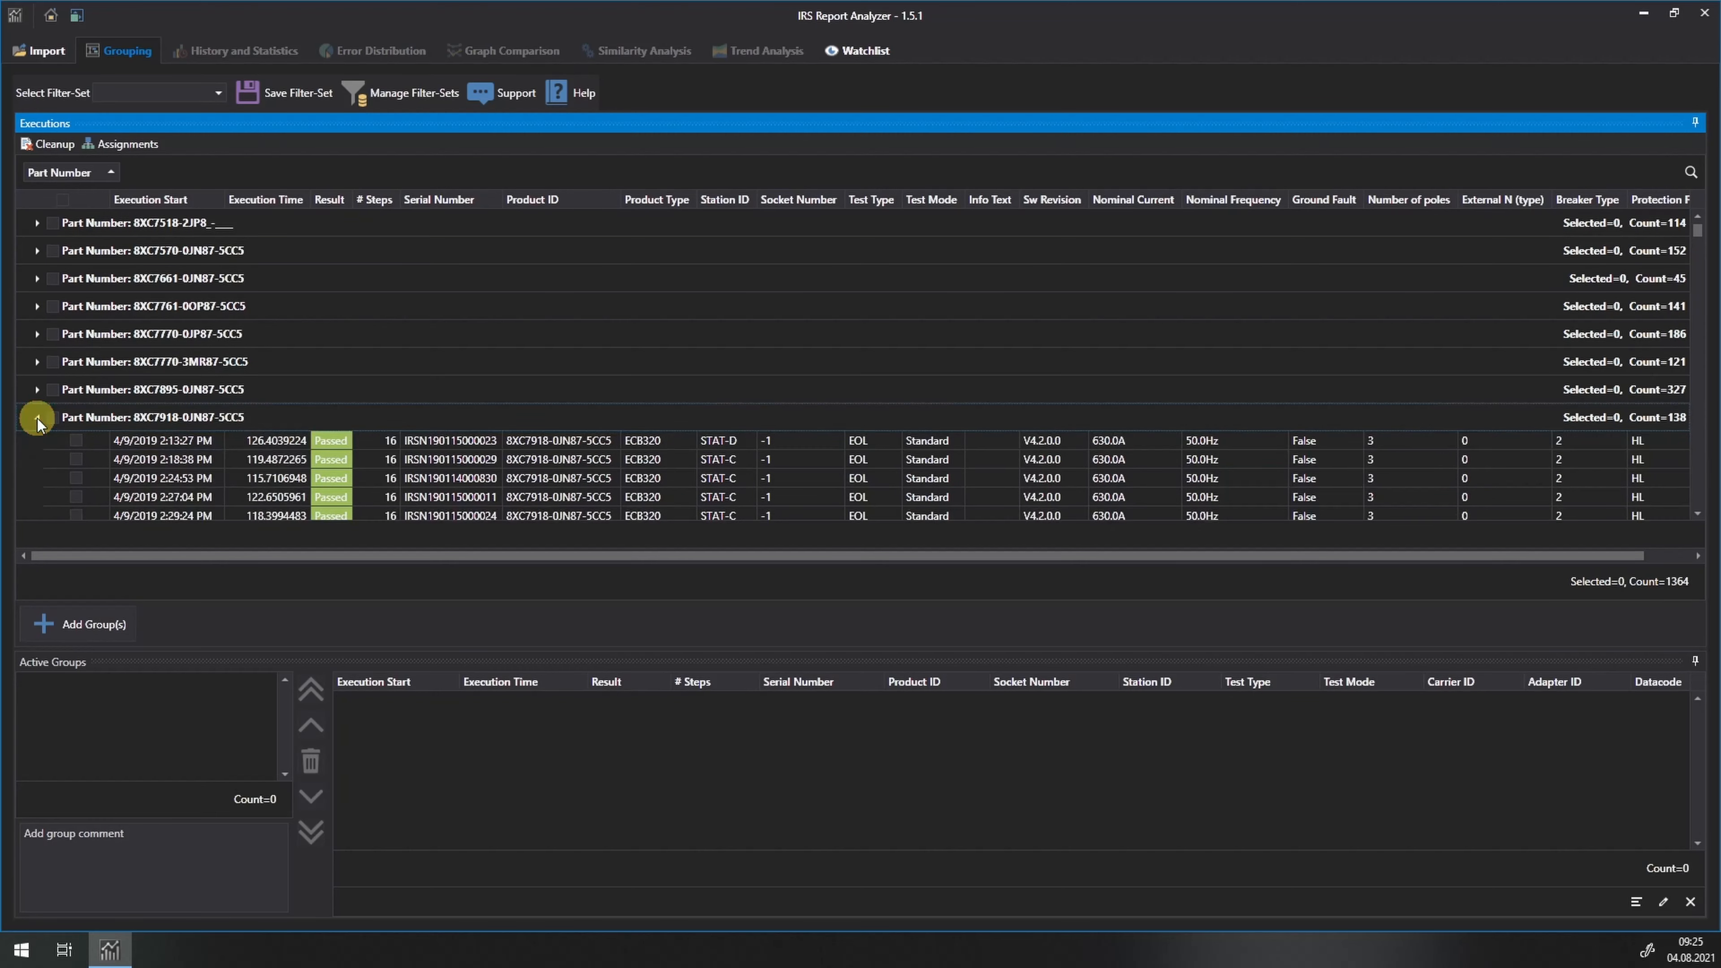
left_click(37, 418)
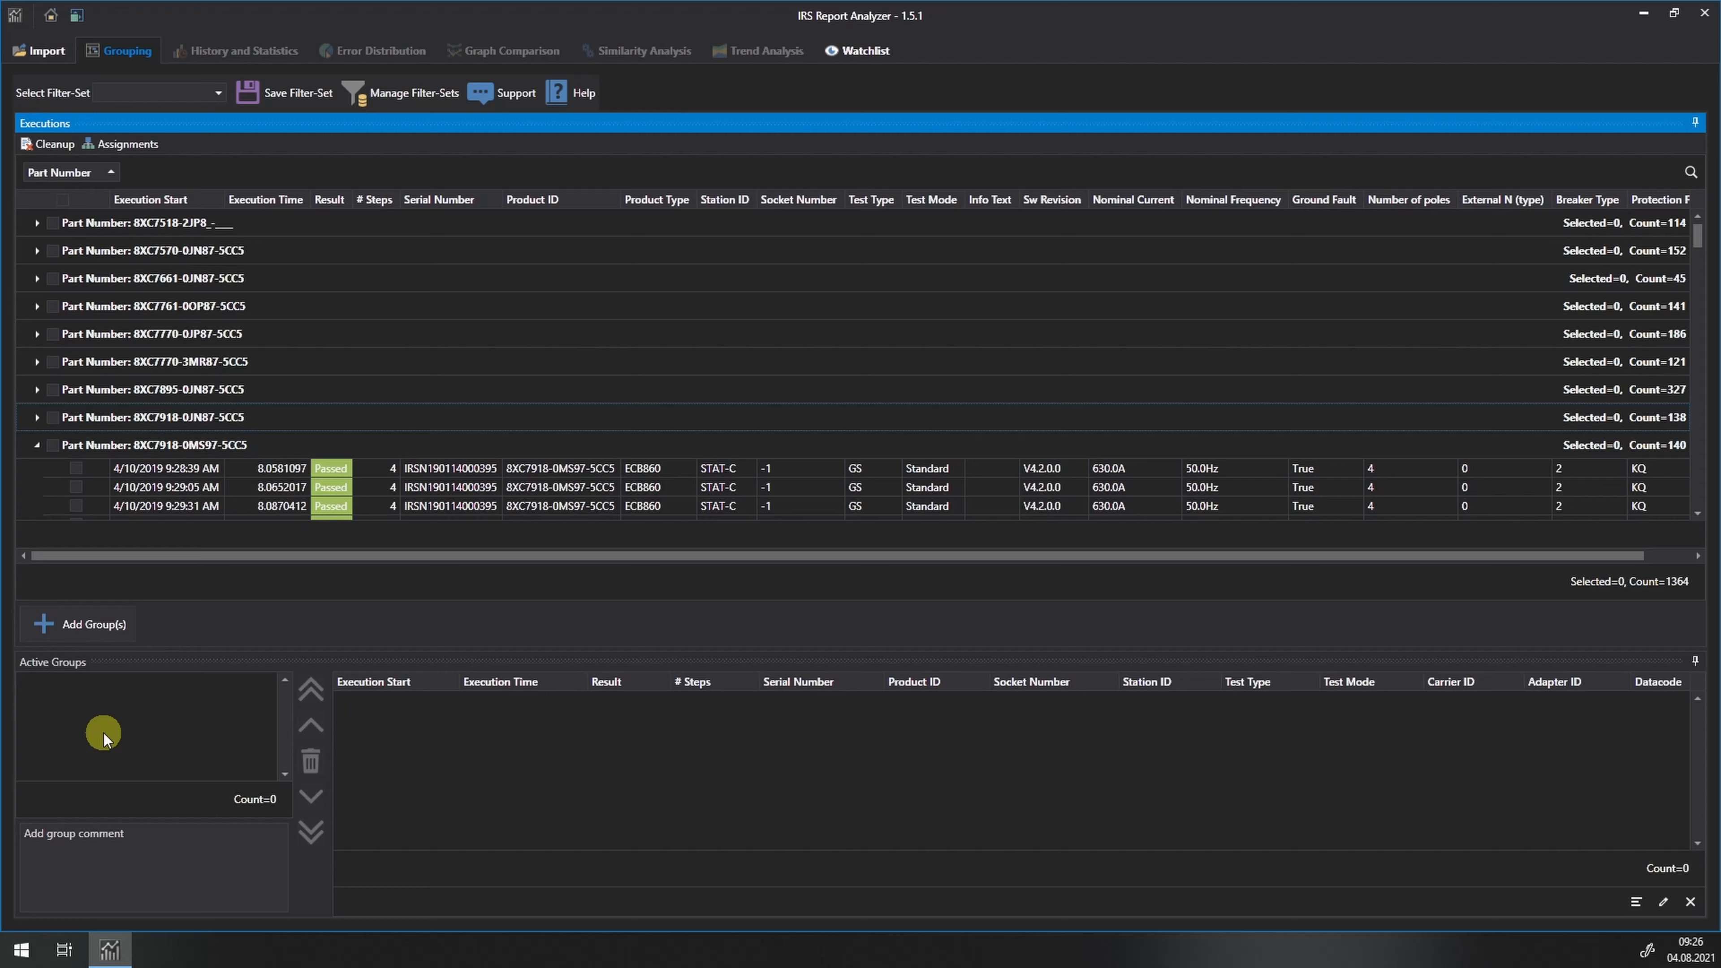
left_click(39, 445)
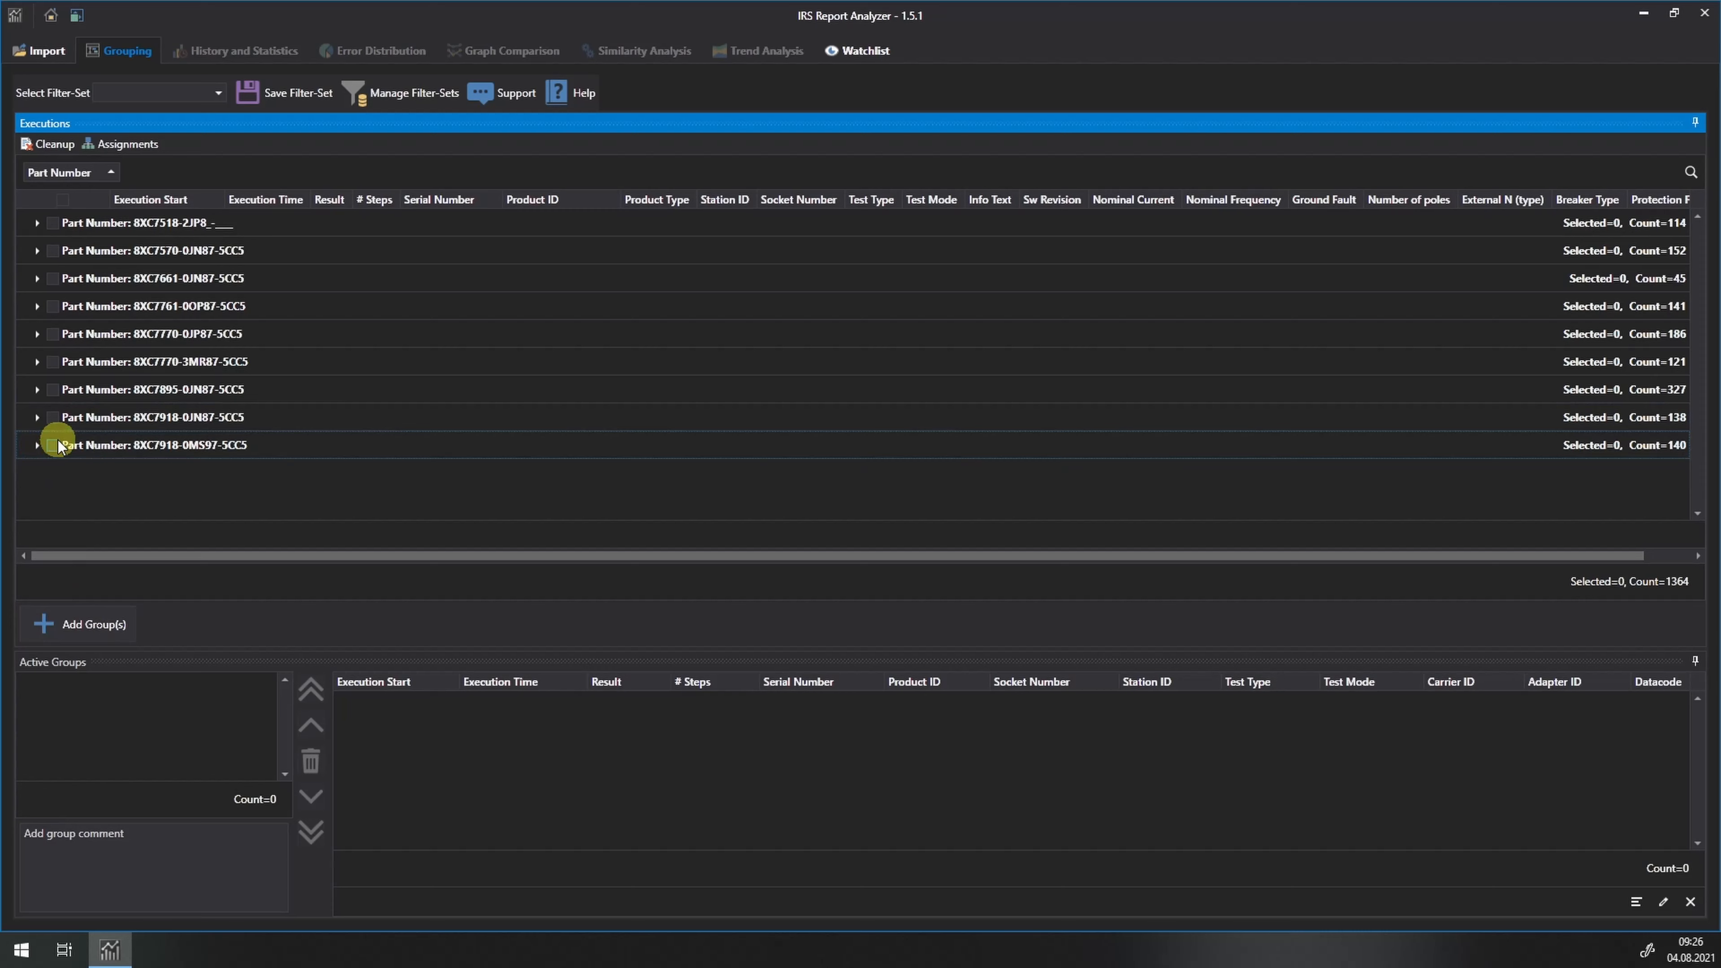
Add all part number groups to the active groups and view the executions of several of them, including 8XC7918-0MS97-5CC5
left_click(82, 623)
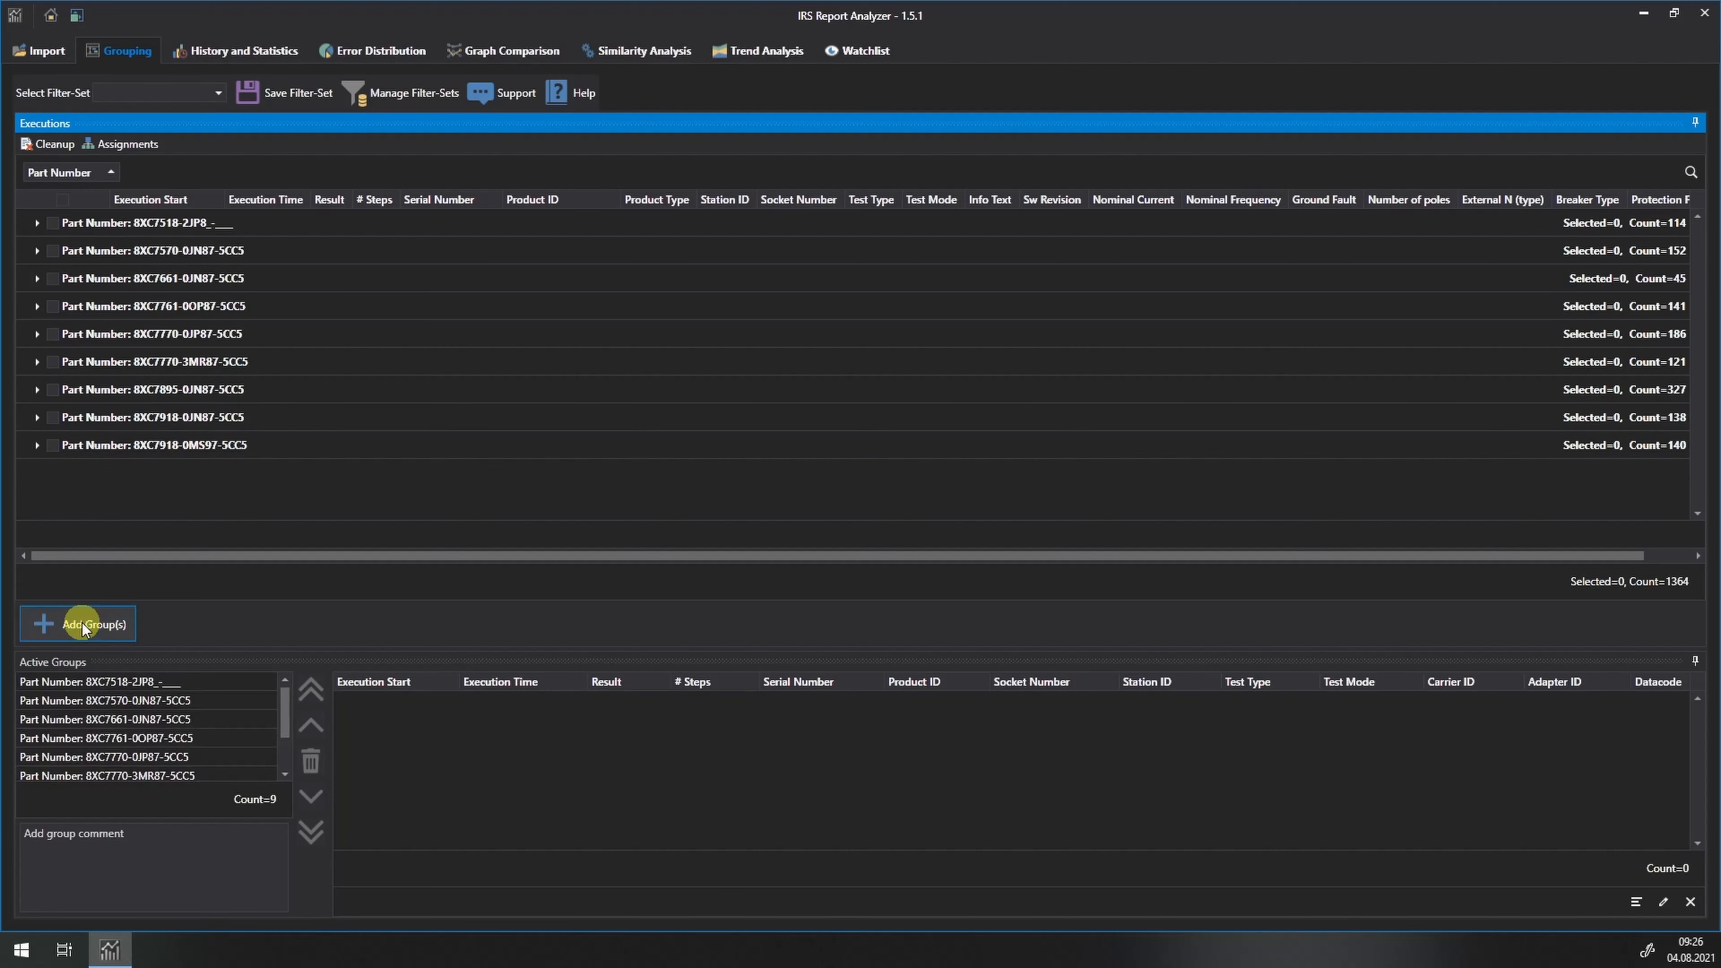
left_click(113, 704)
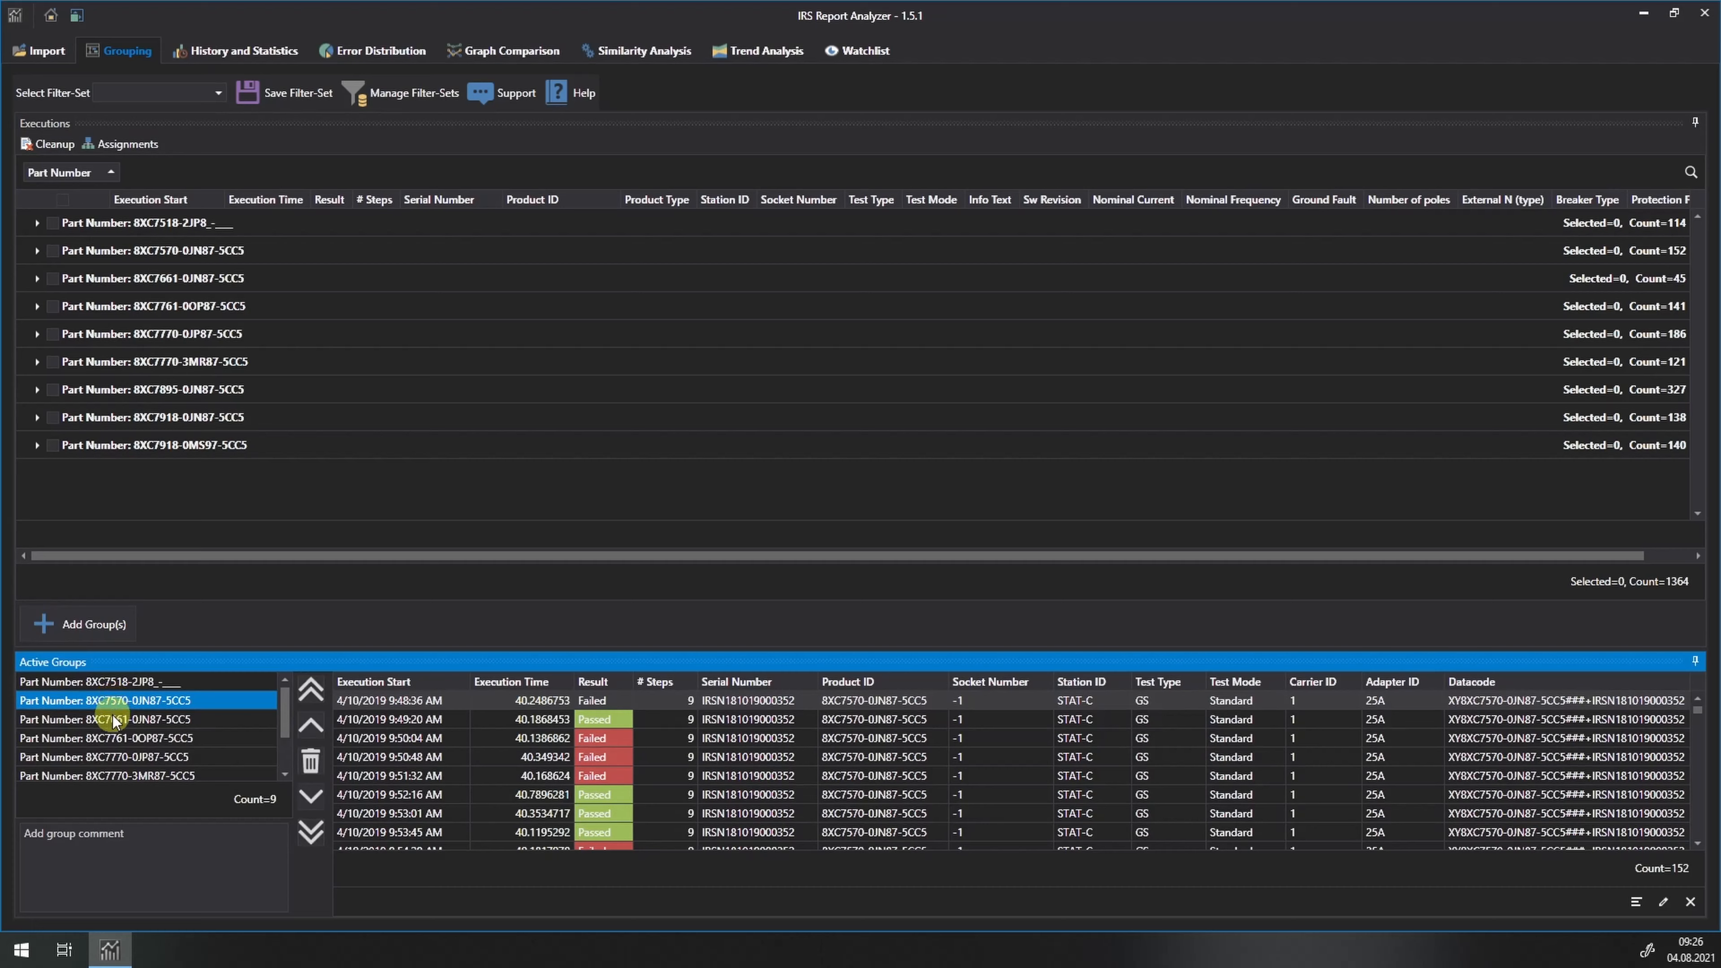
left_click(112, 720)
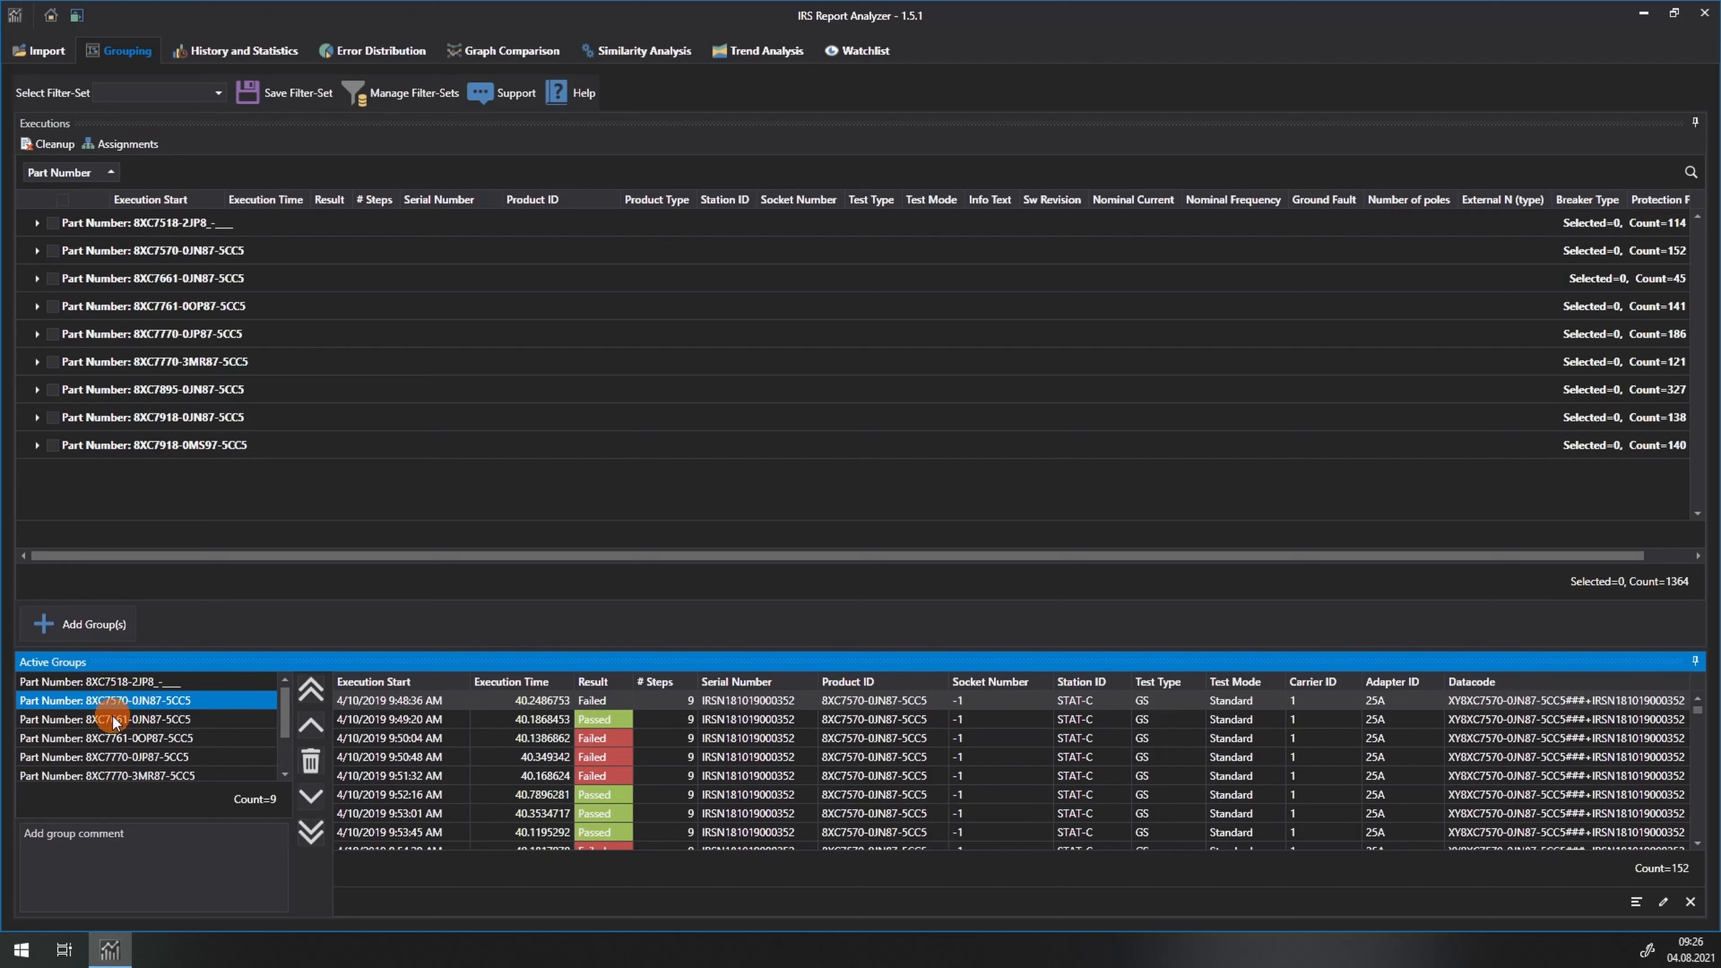
left_click(106, 740)
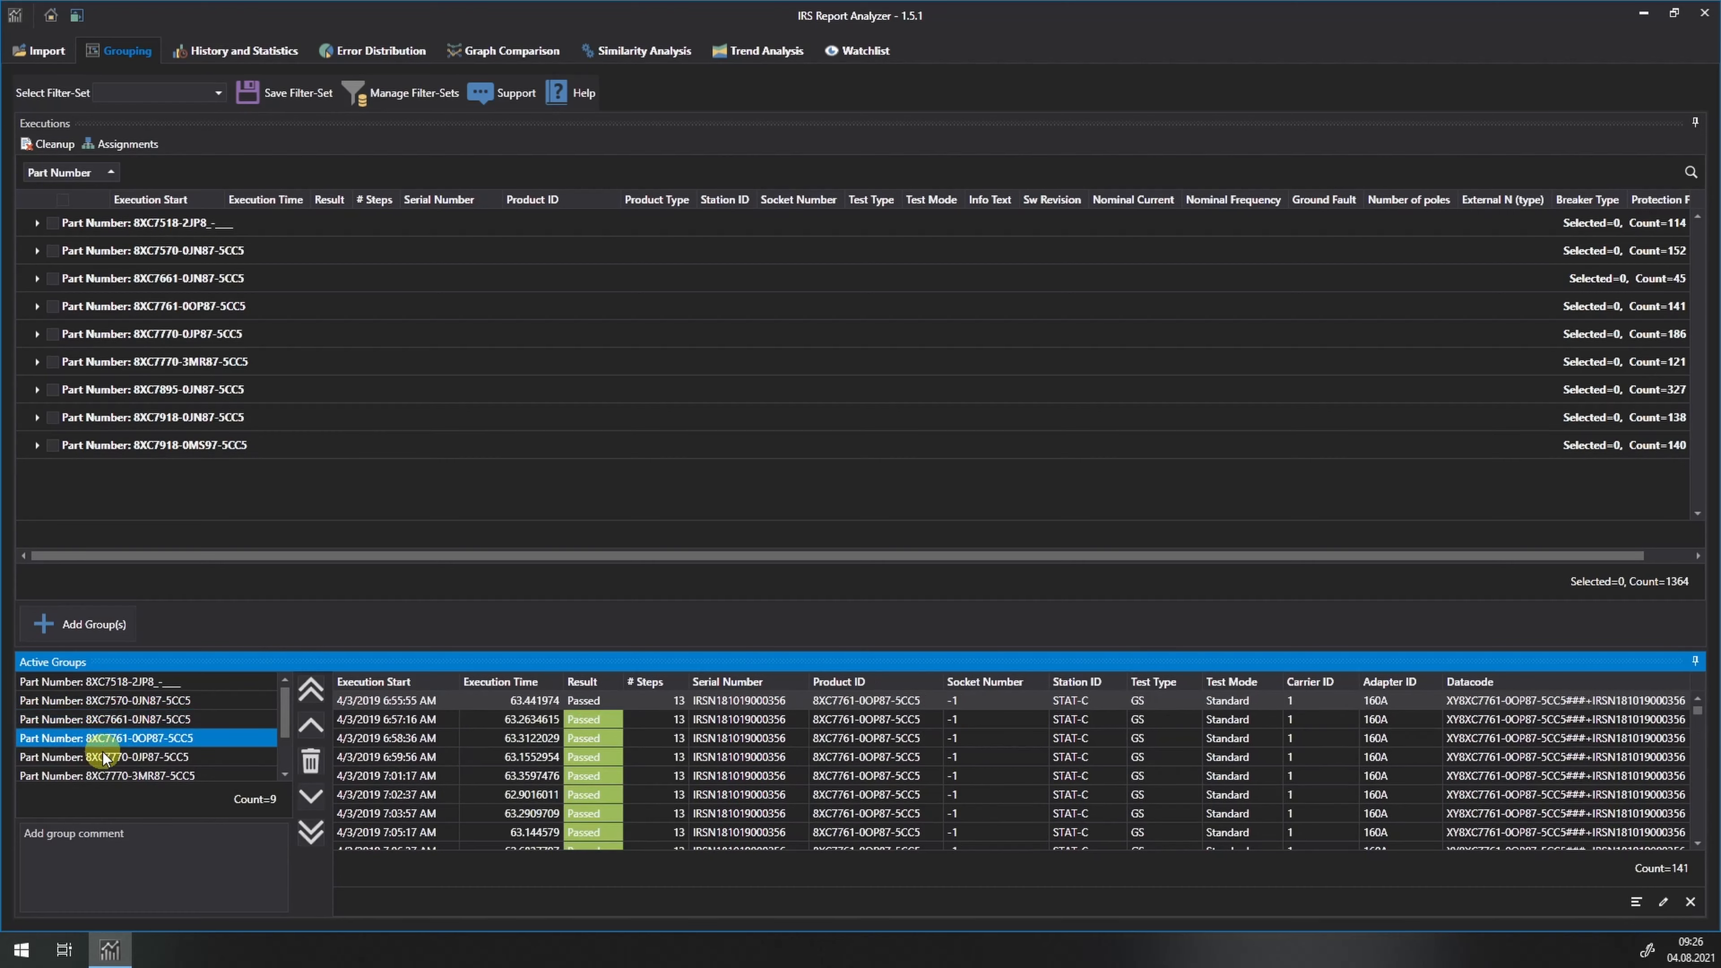
scroll(104, 752, "down", 2)
left_click(100, 772)
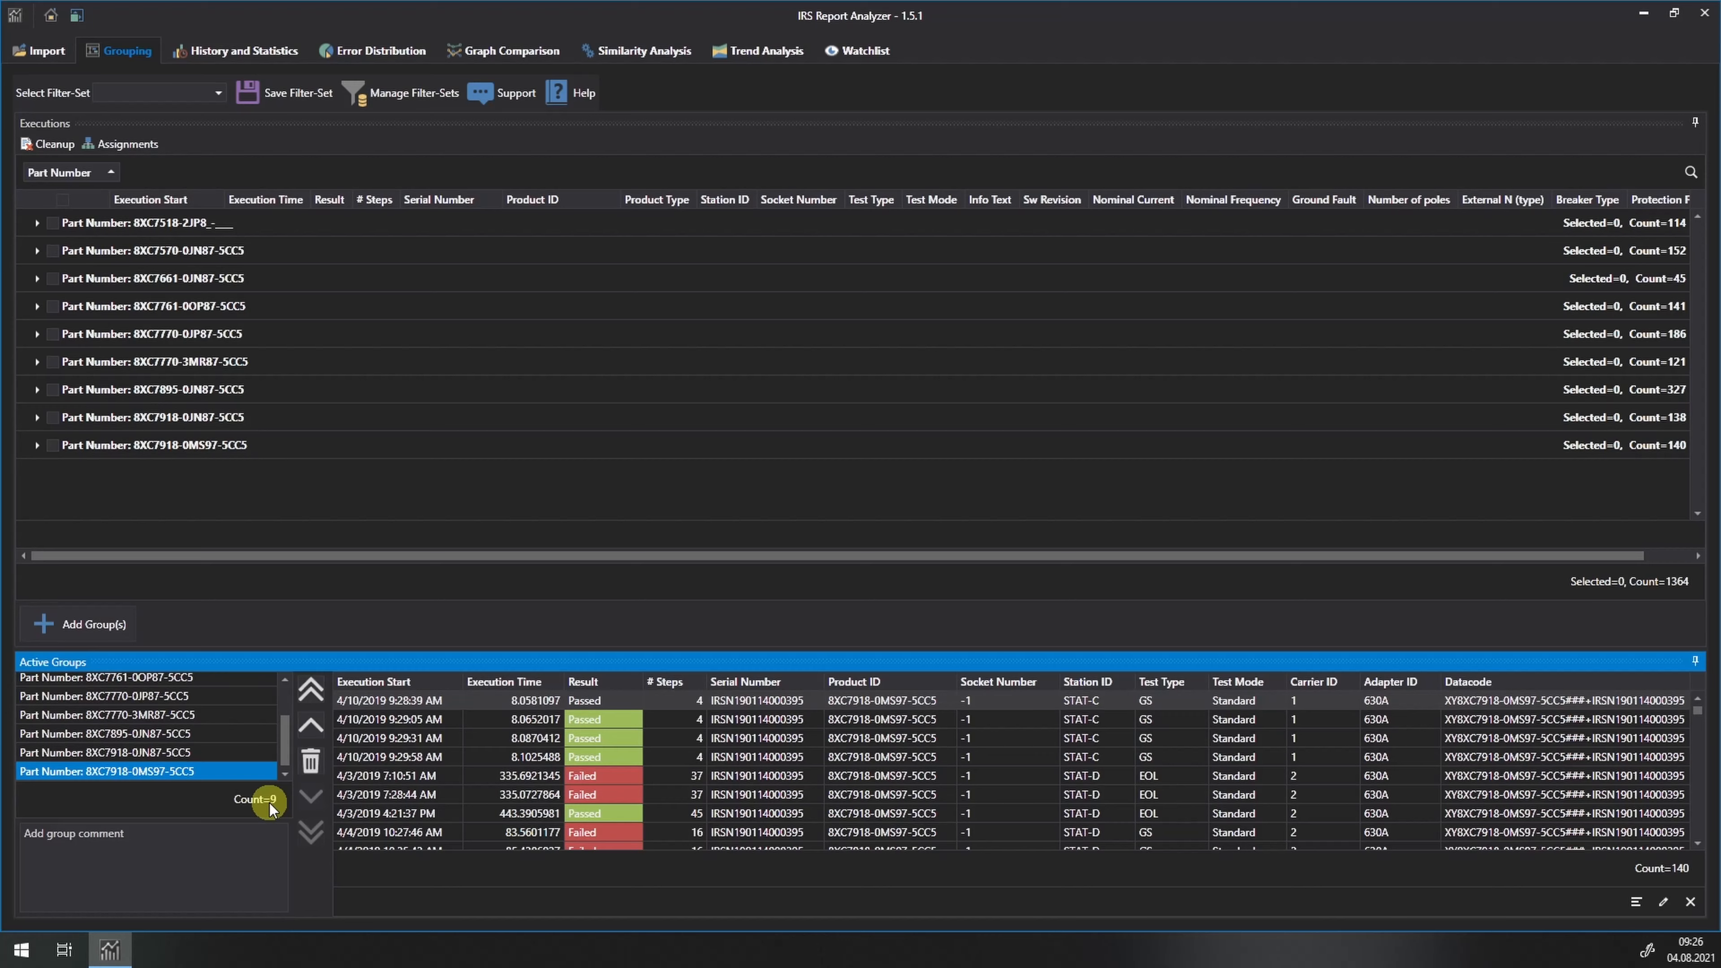
Delete the 8XC7918-0MS97-5CC5 group from the active groups, followed by all the remaining active groups at once
left_click(309, 763)
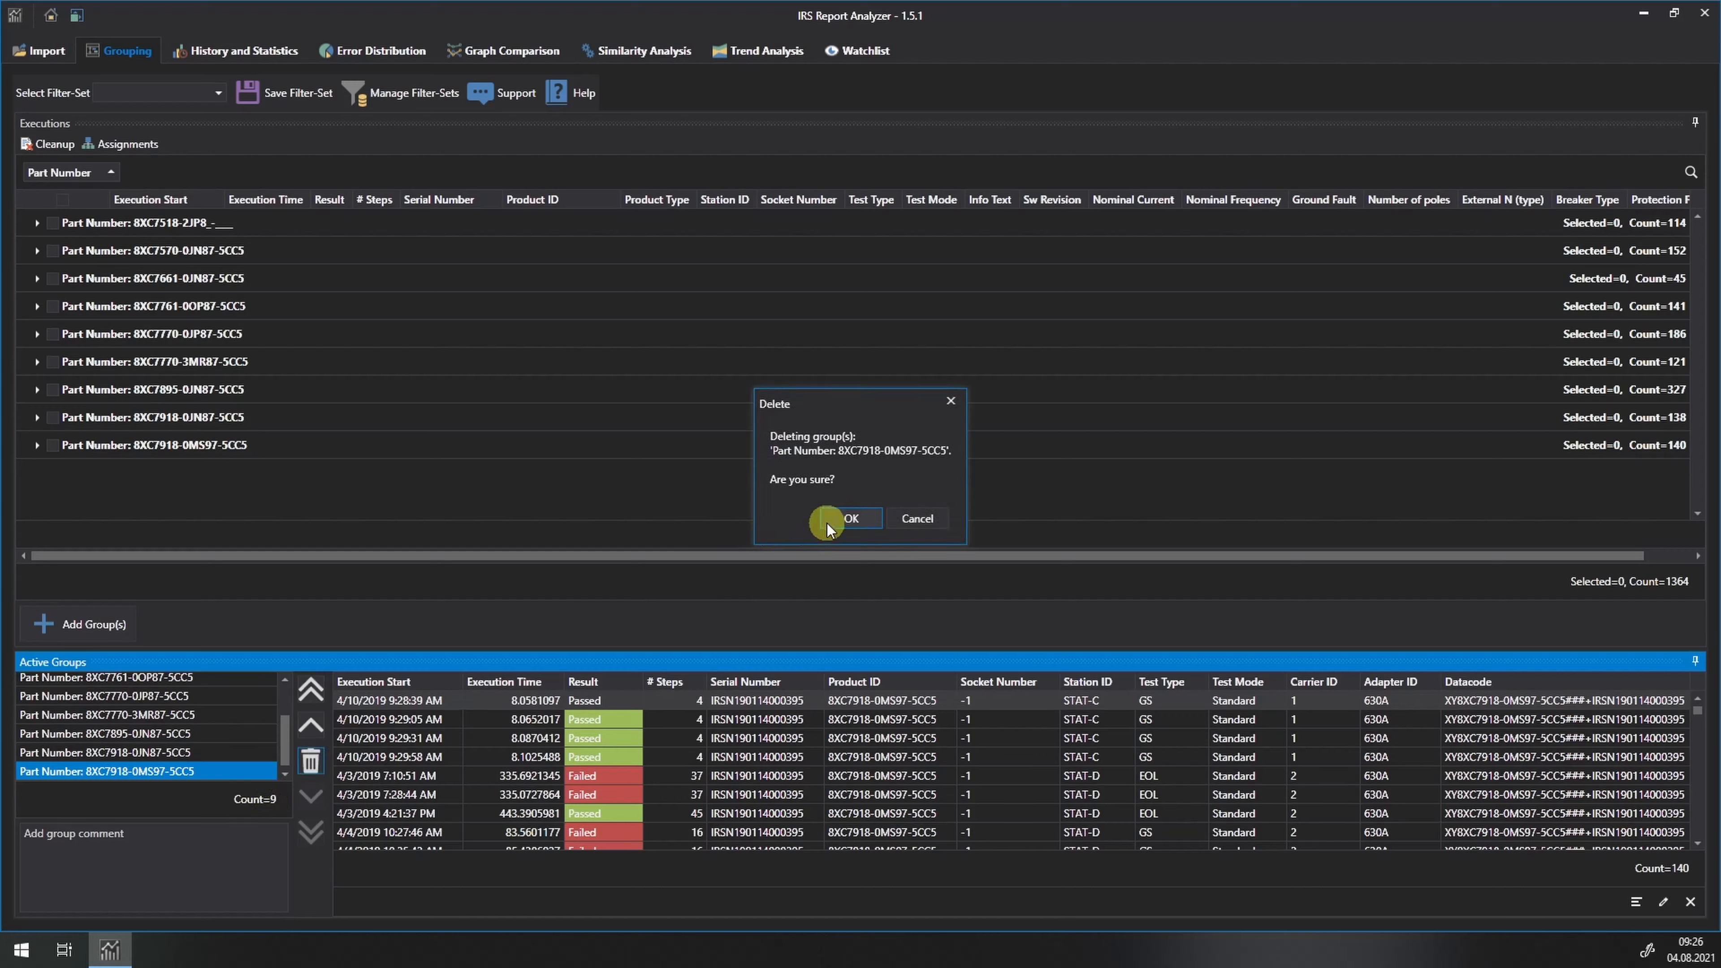
left_click(849, 519)
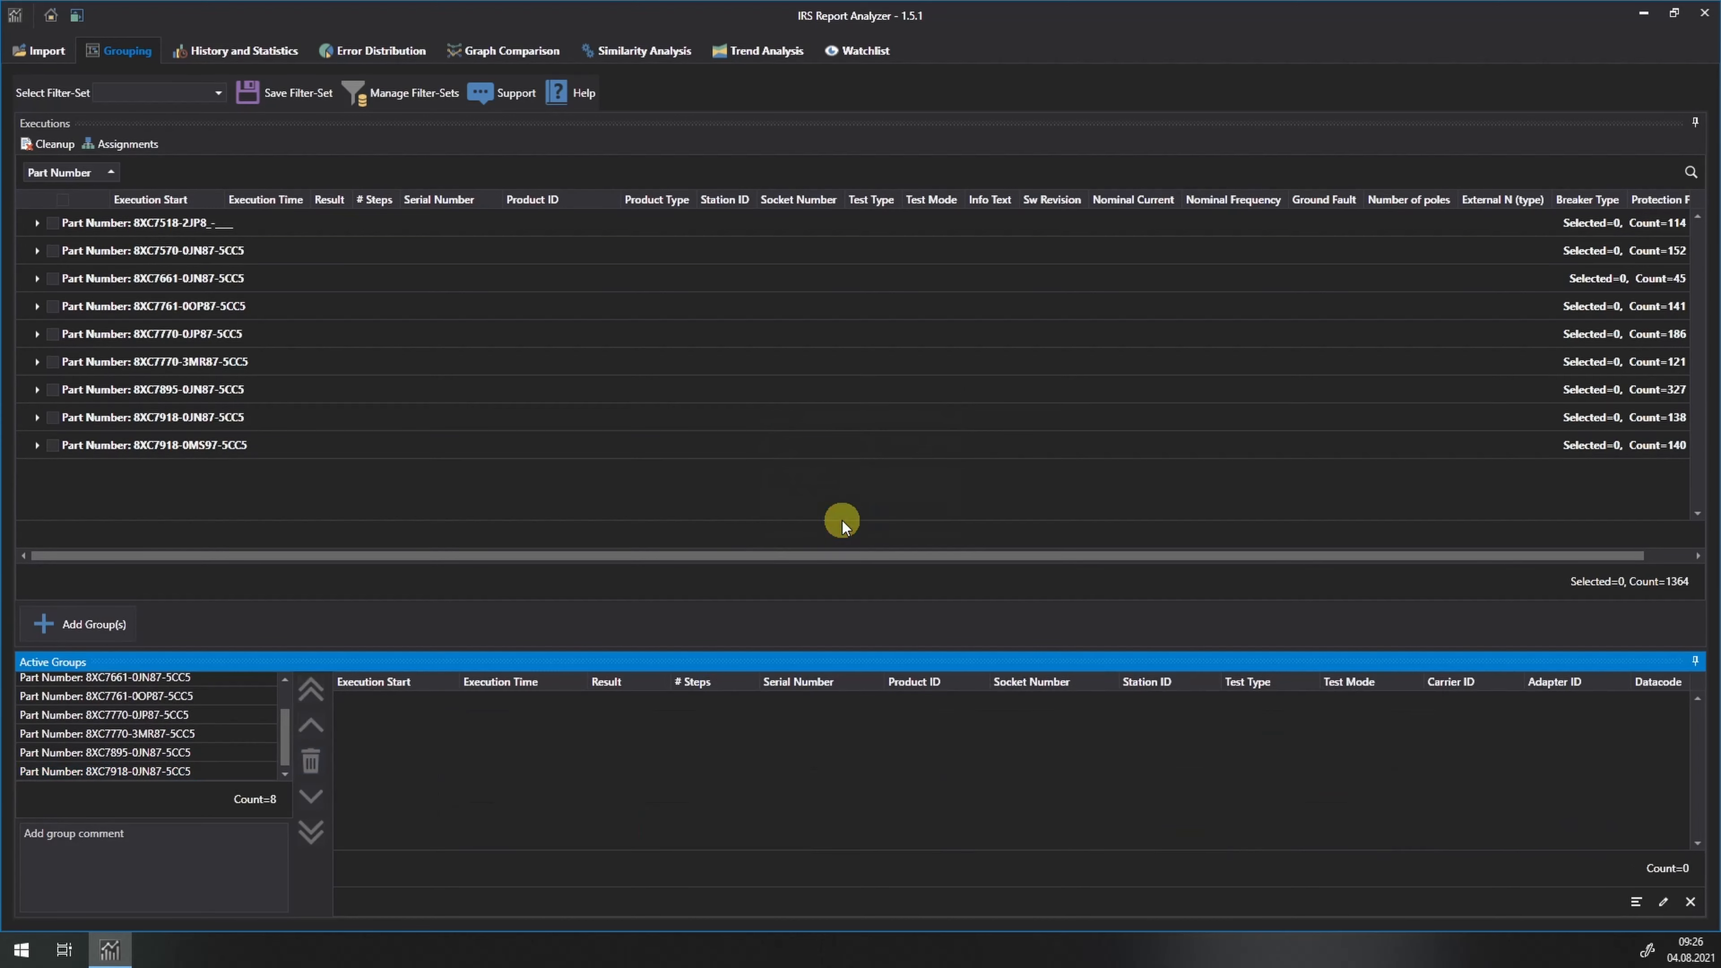
left_click(179, 774)
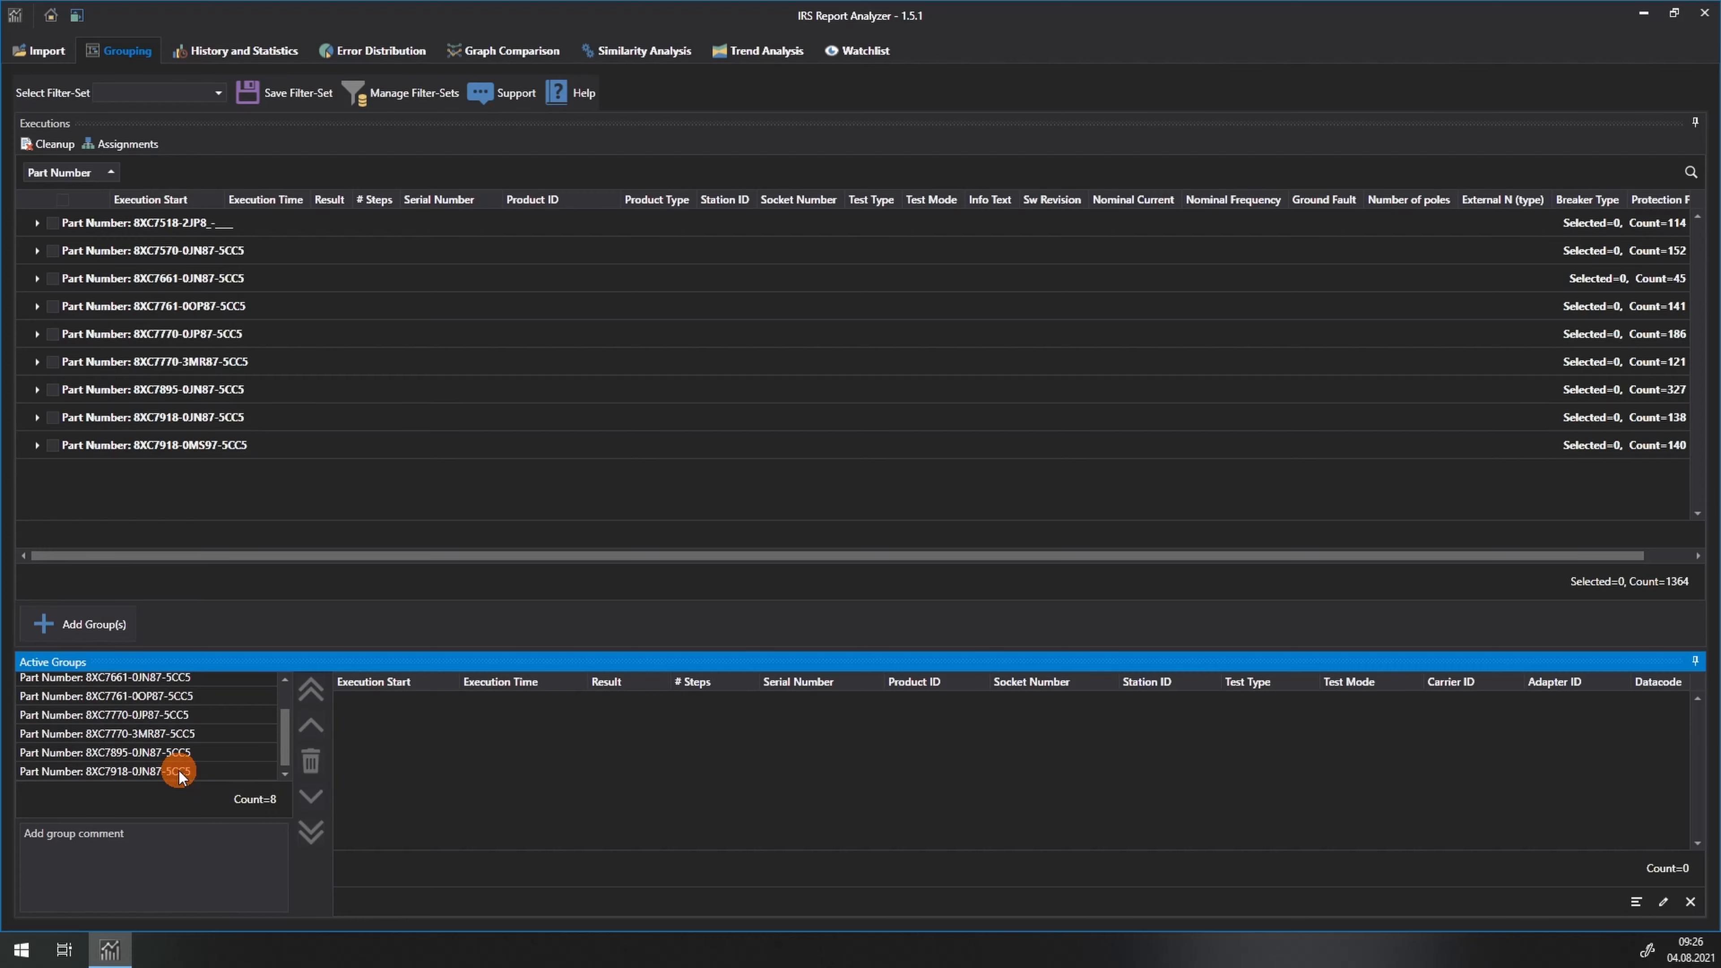
left_click(148, 754)
key("ctrl+a")
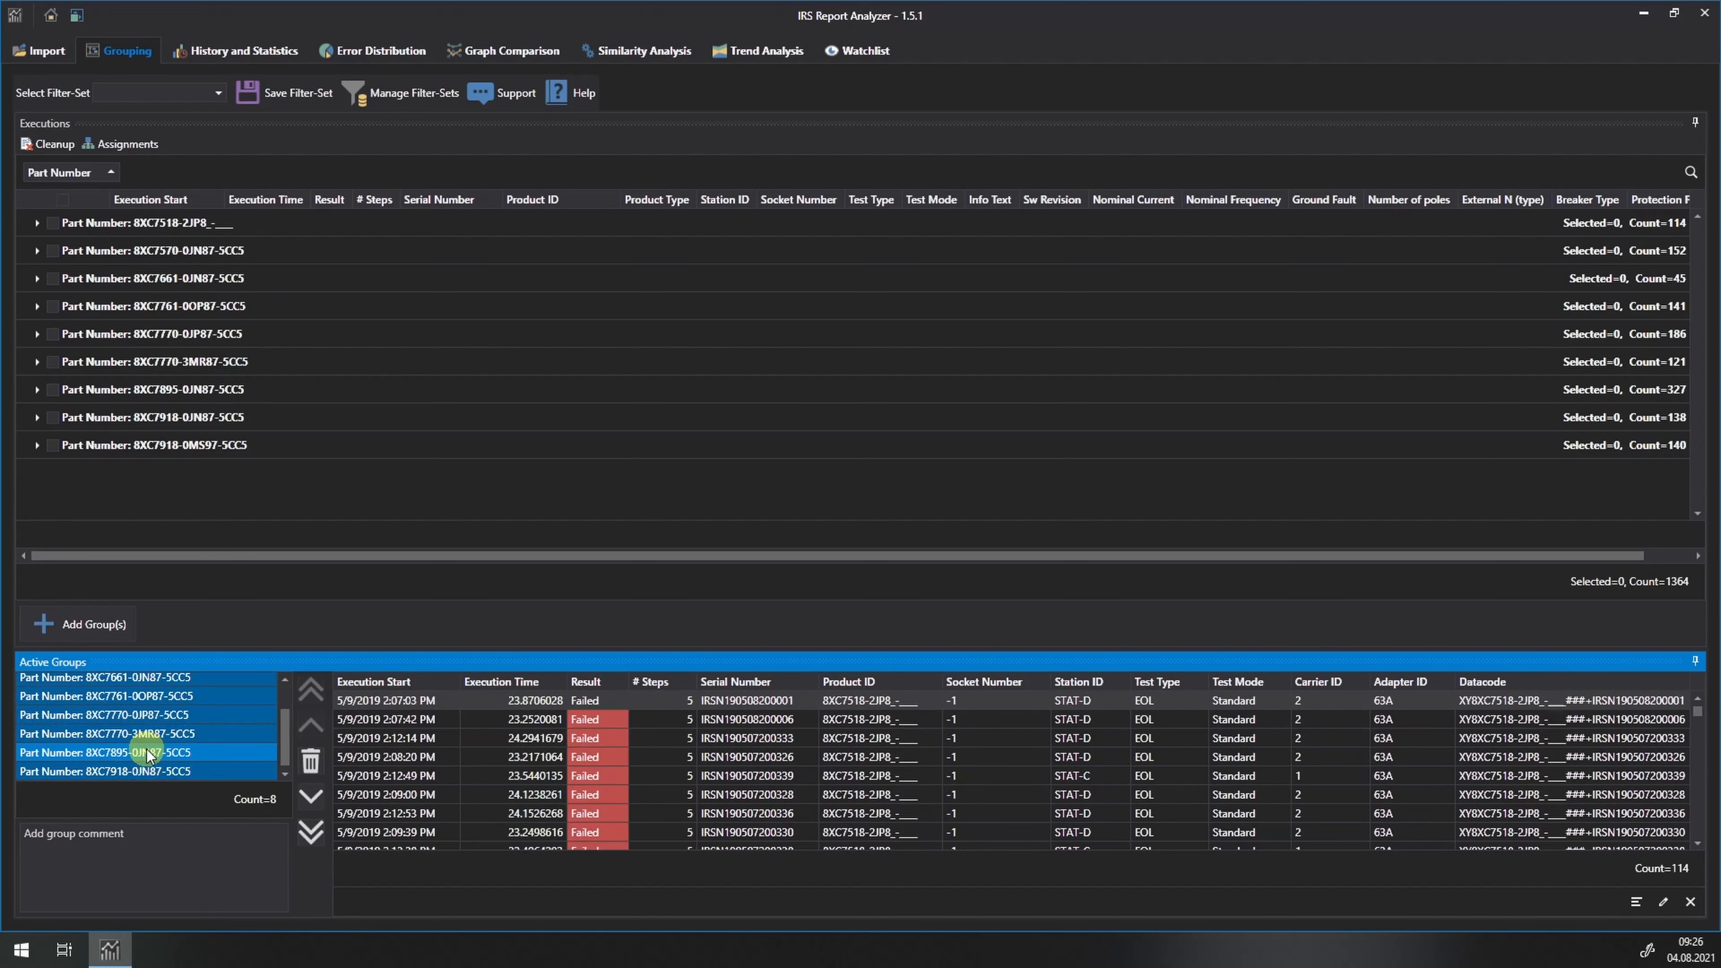
left_click(310, 763)
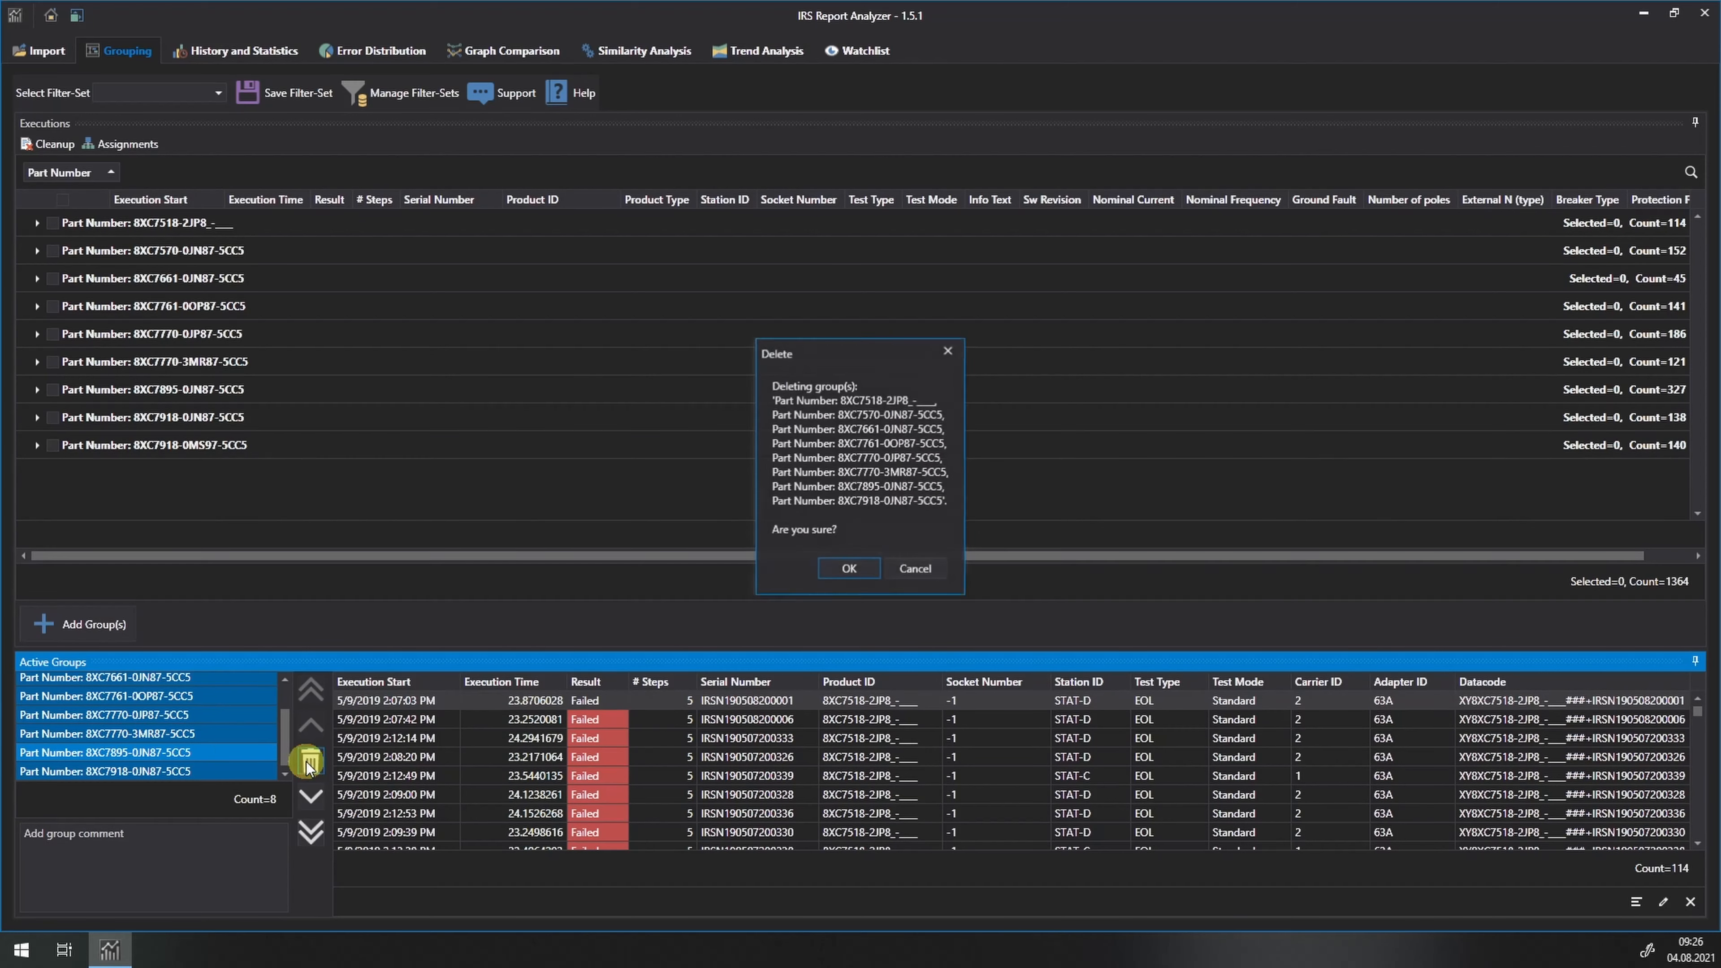
left_click(836, 572)
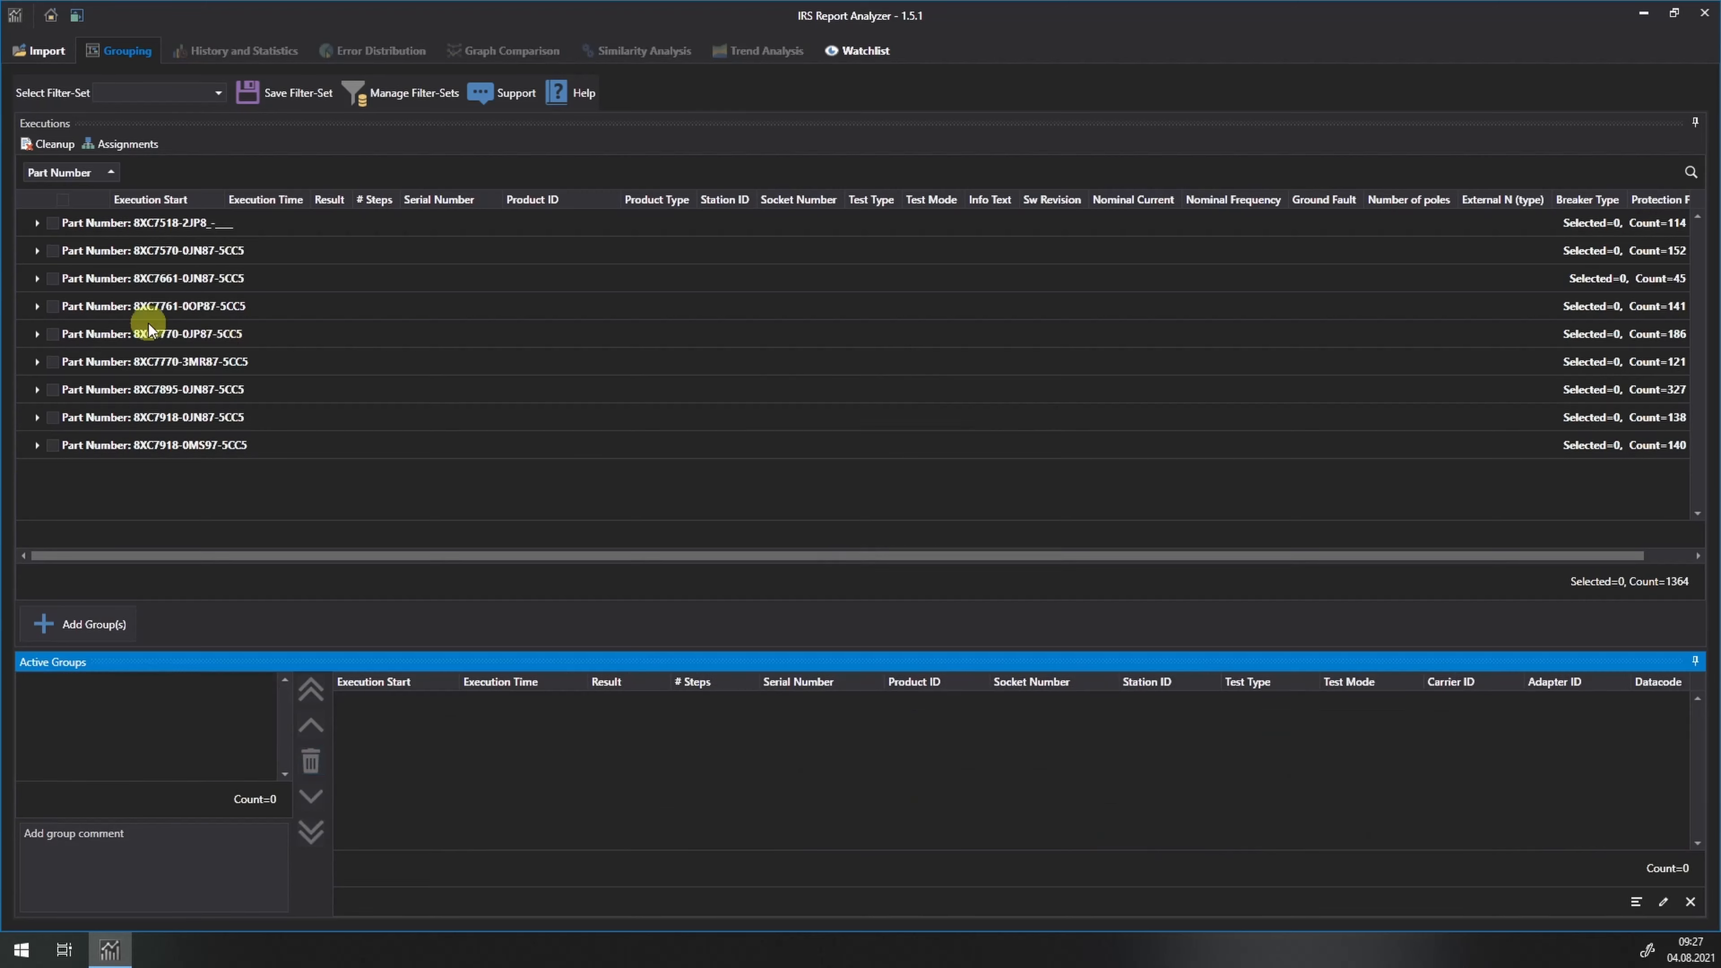
Add part numbers 8XC7570-0JN87-5CC5, 8XC7661-0JN87-5CC5 and the first three executions of 8XC7918-0MS97-5CC5 as active groups, and check each group's executions
left_click(53, 251)
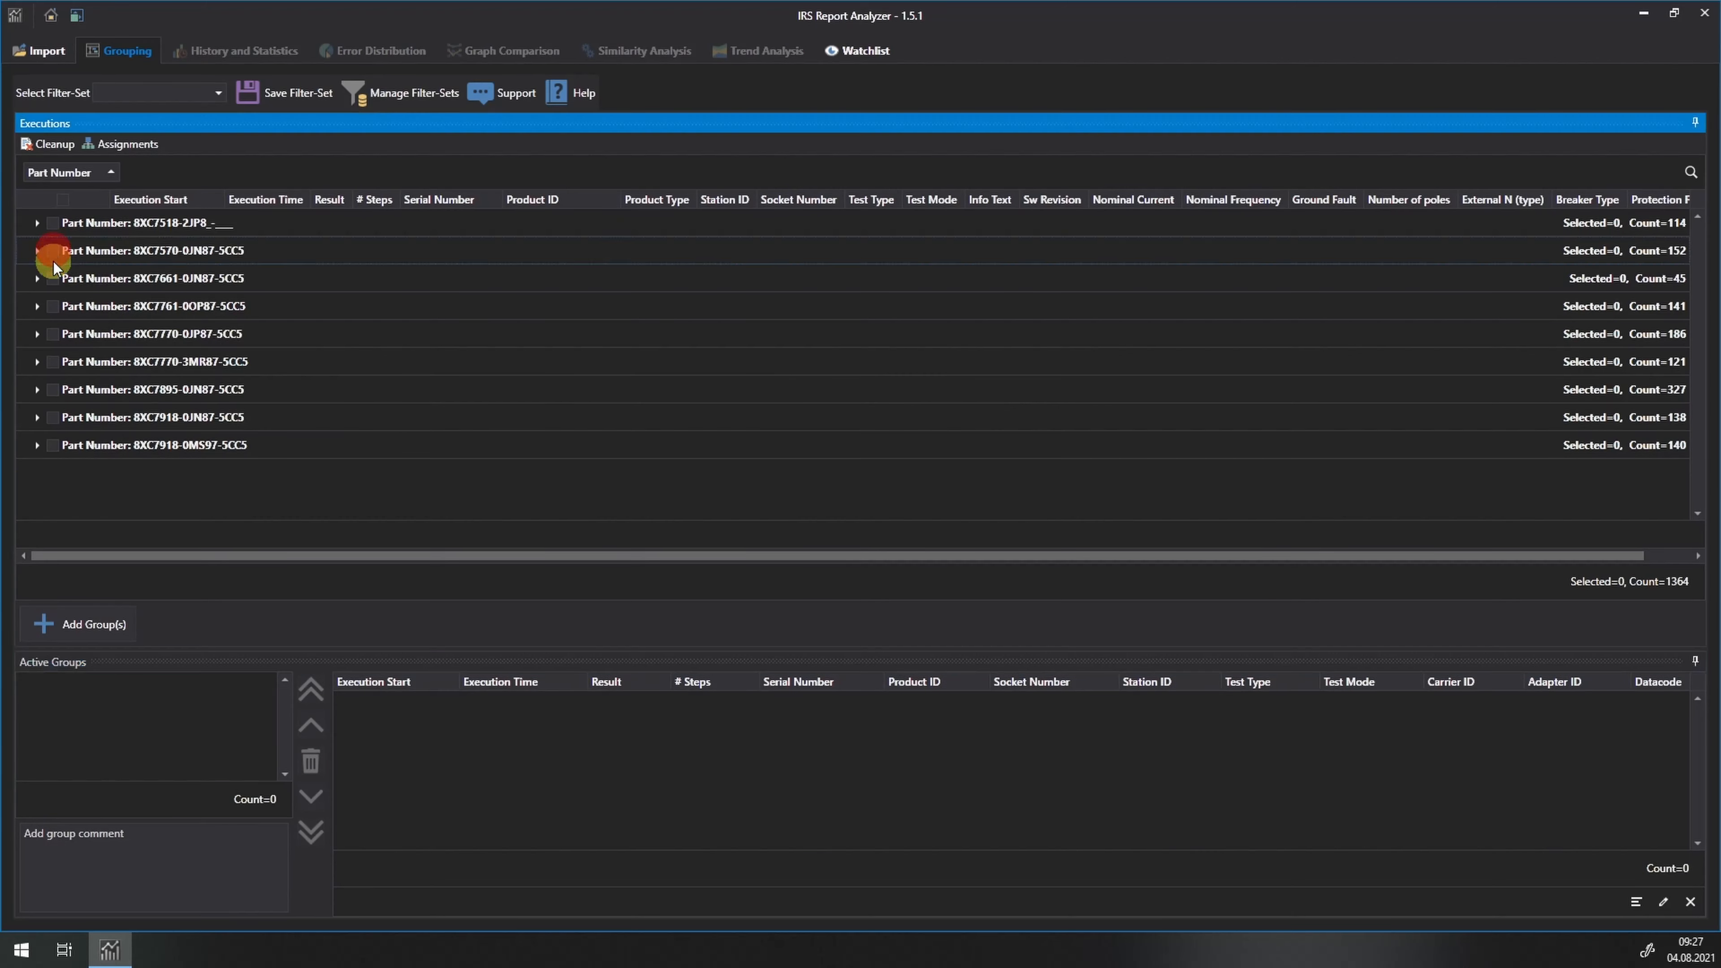
left_click(53, 278)
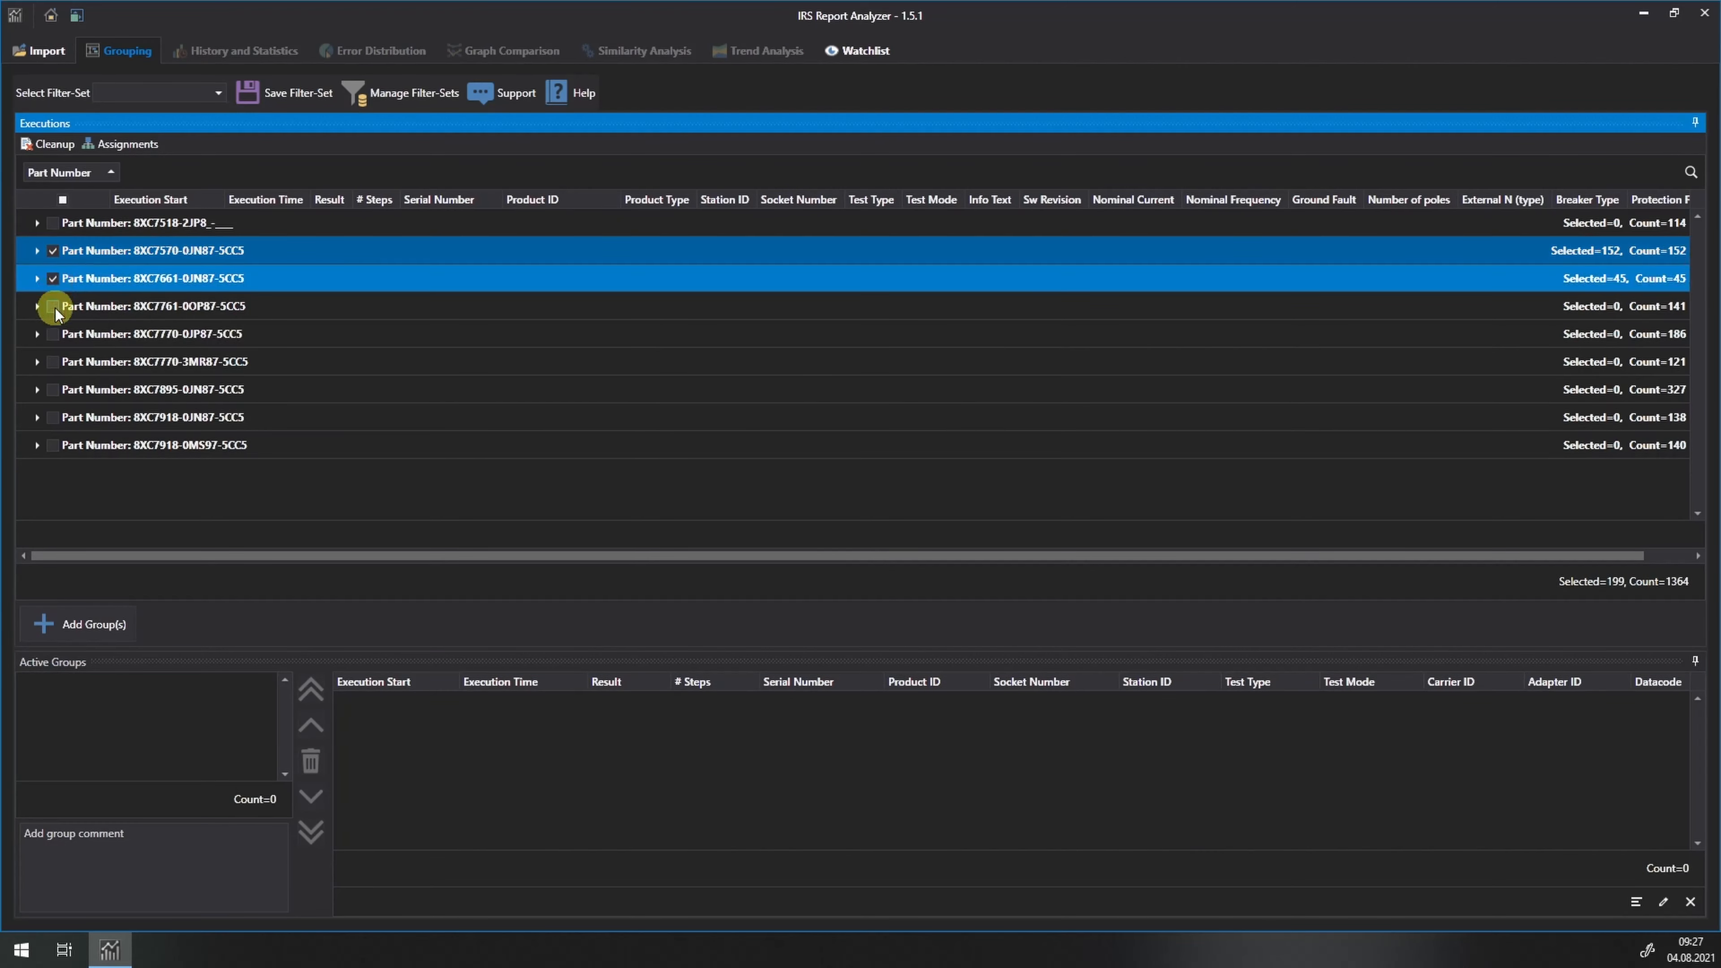
left_click(37, 445)
left_click(75, 469)
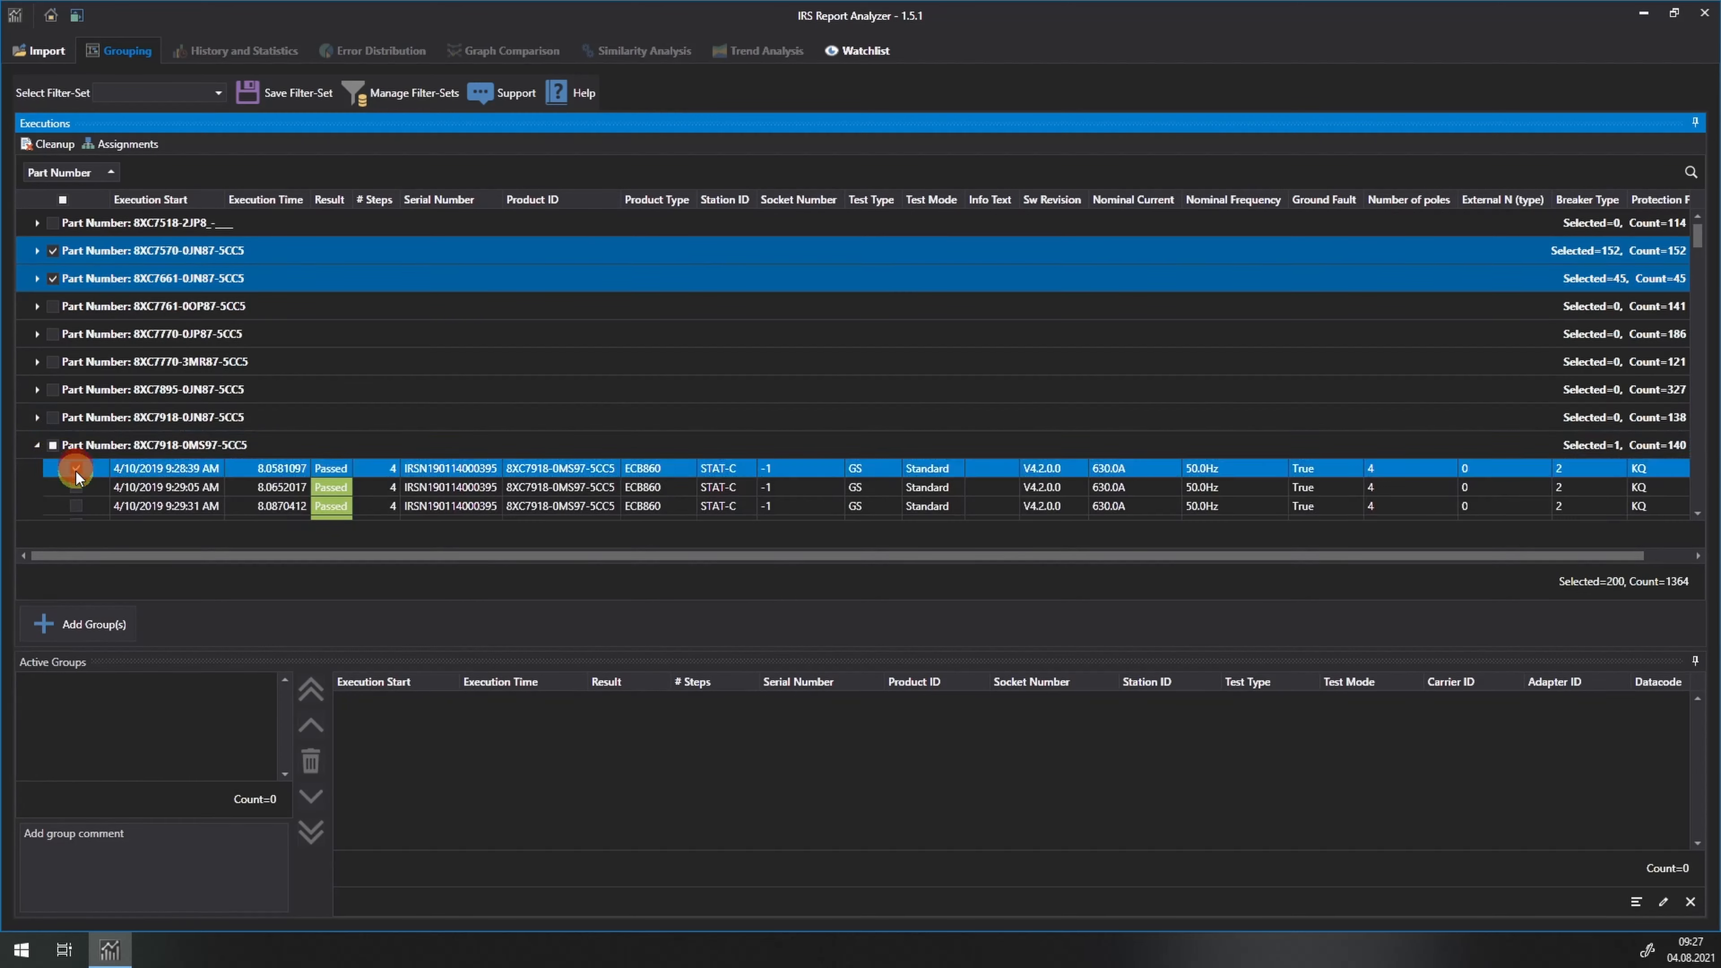
left_click(75, 487)
left_click(76, 505)
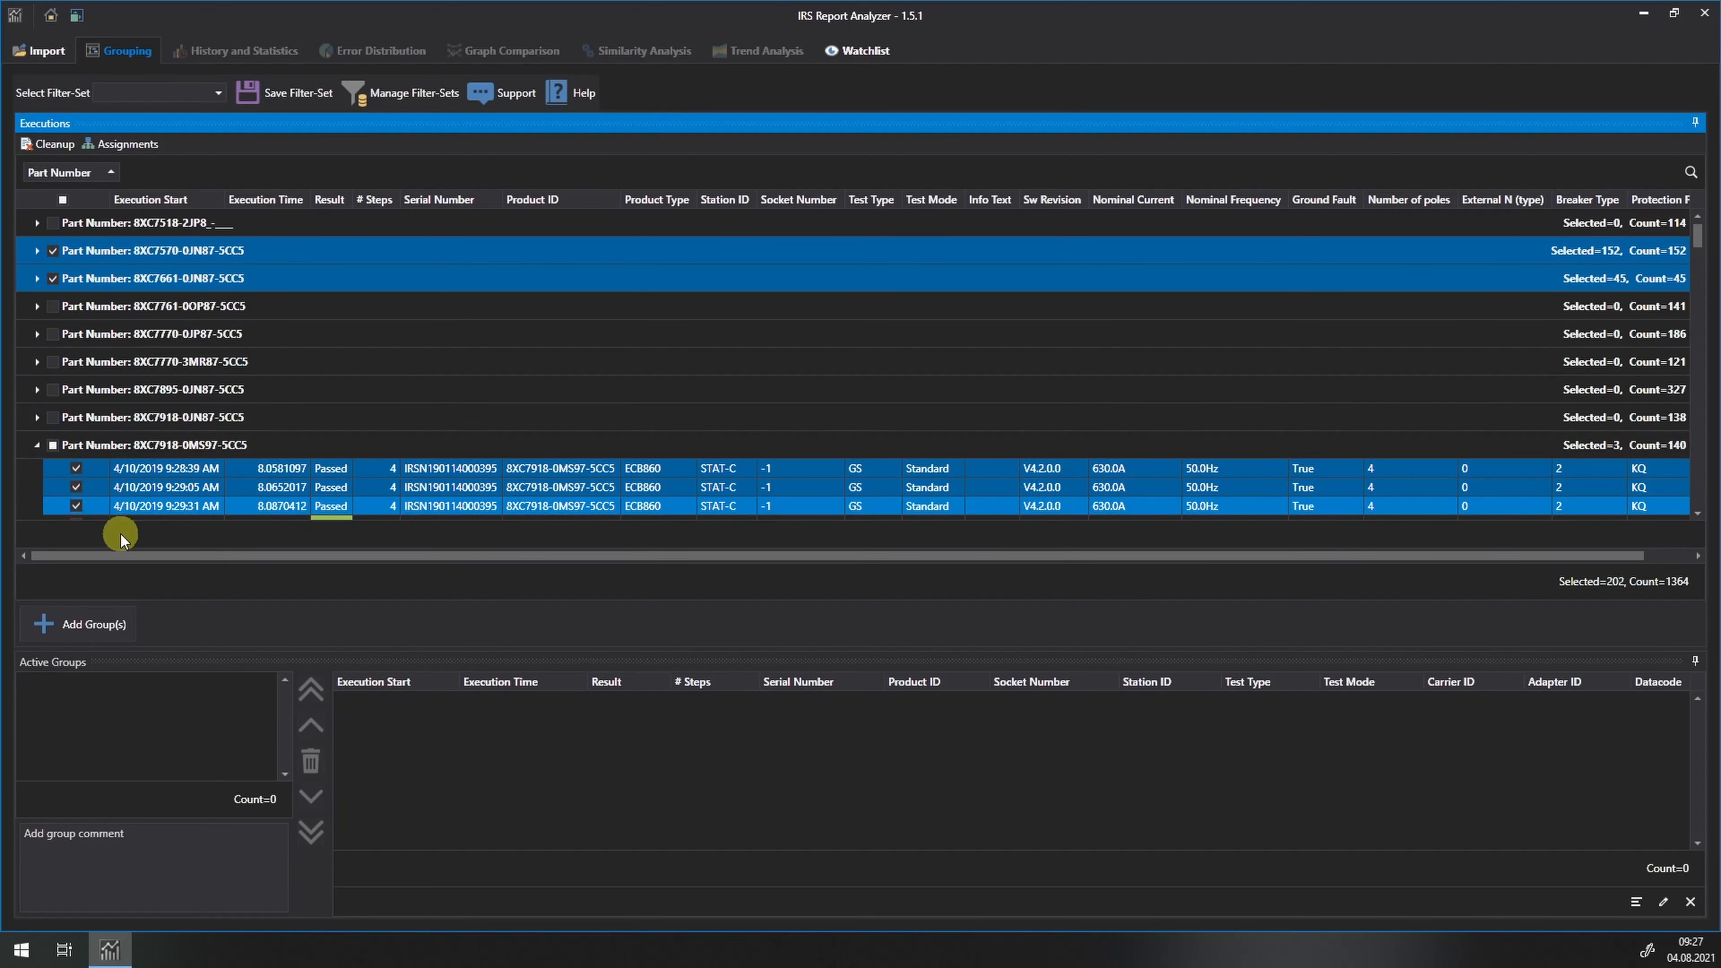
left_click(93, 623)
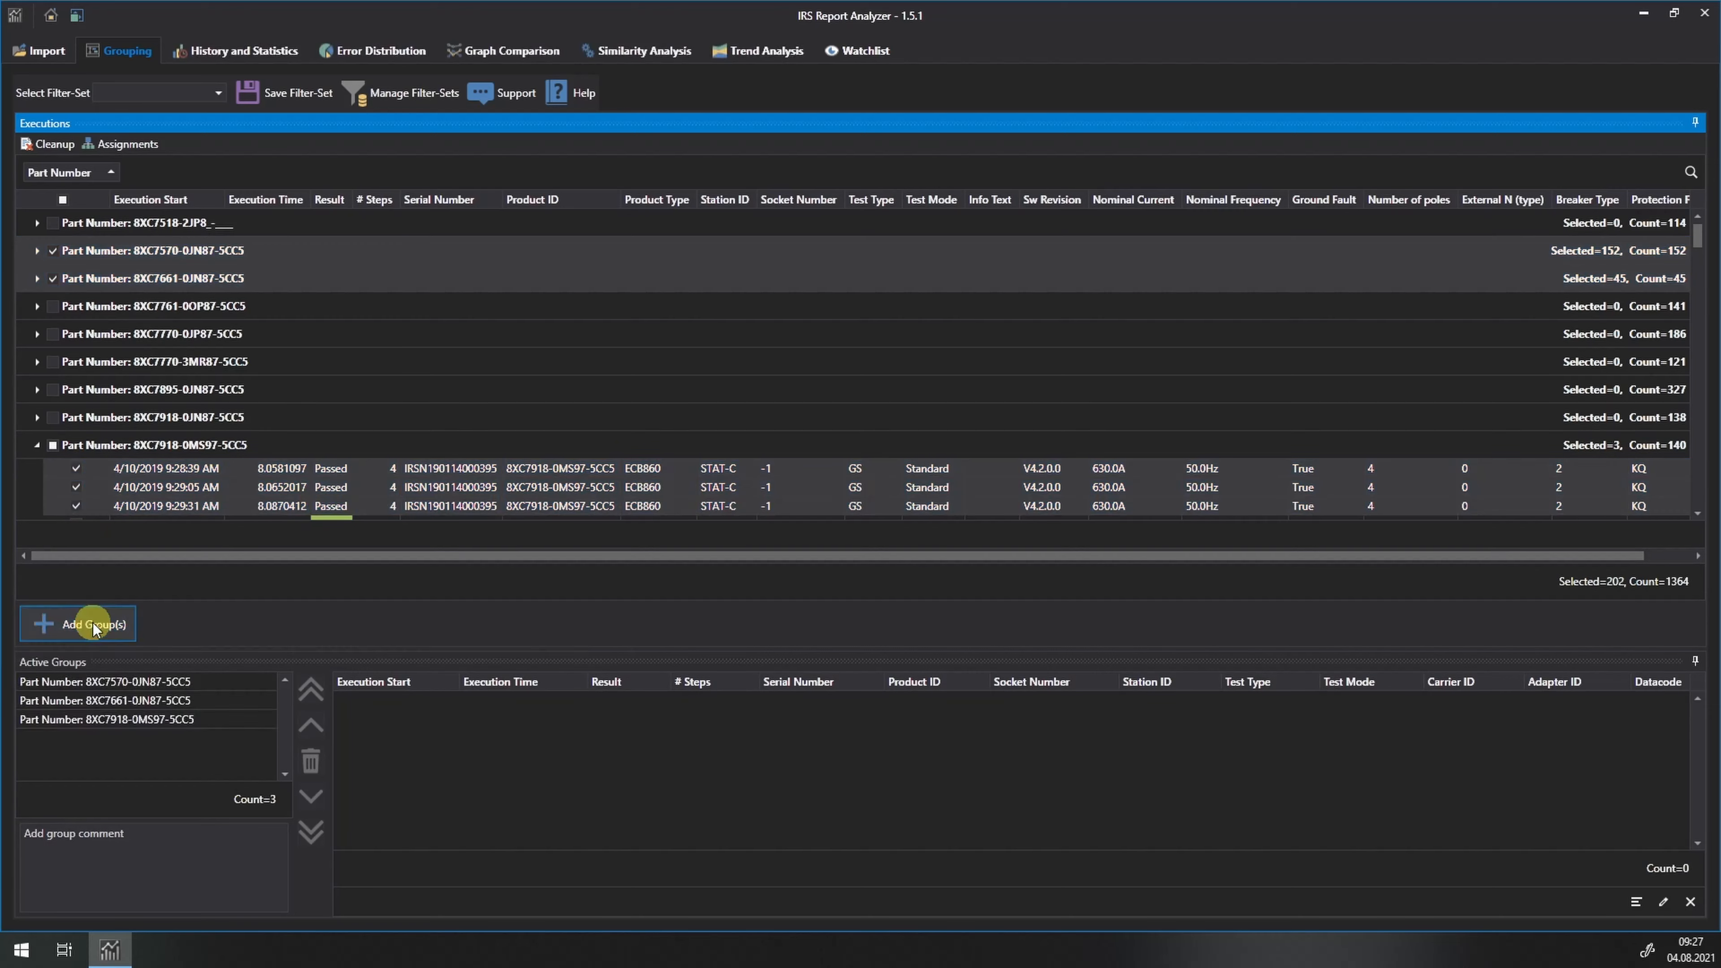
left_click(83, 686)
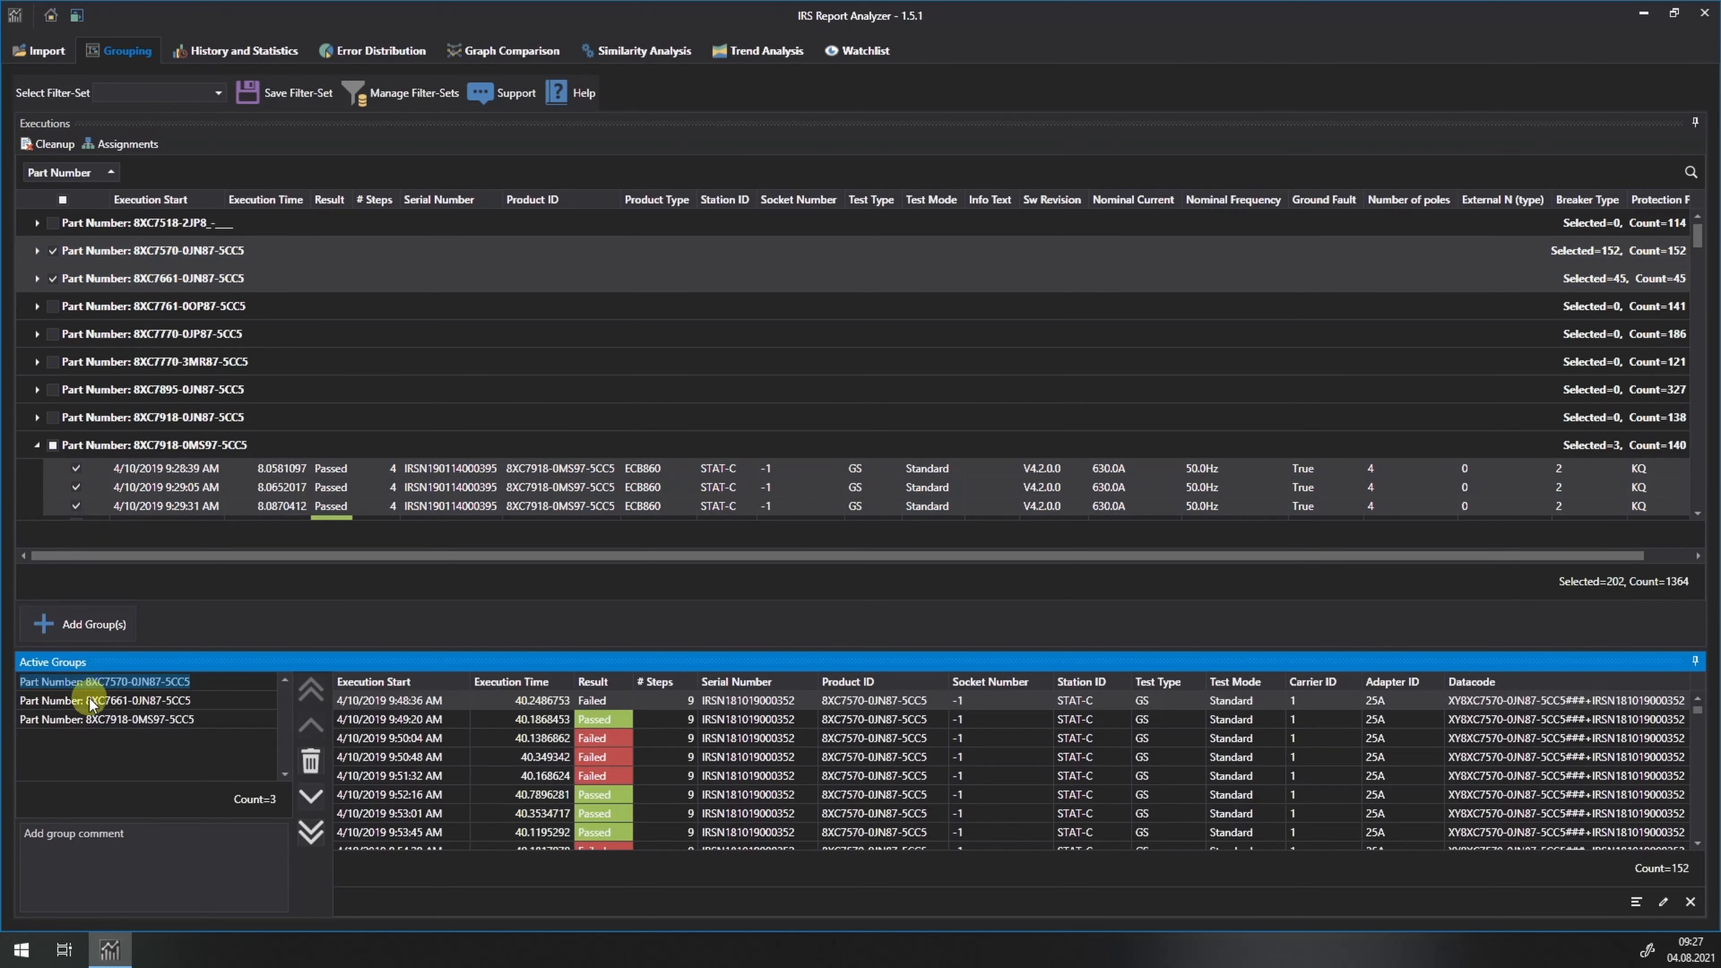
left_click(98, 702)
left_click(123, 720)
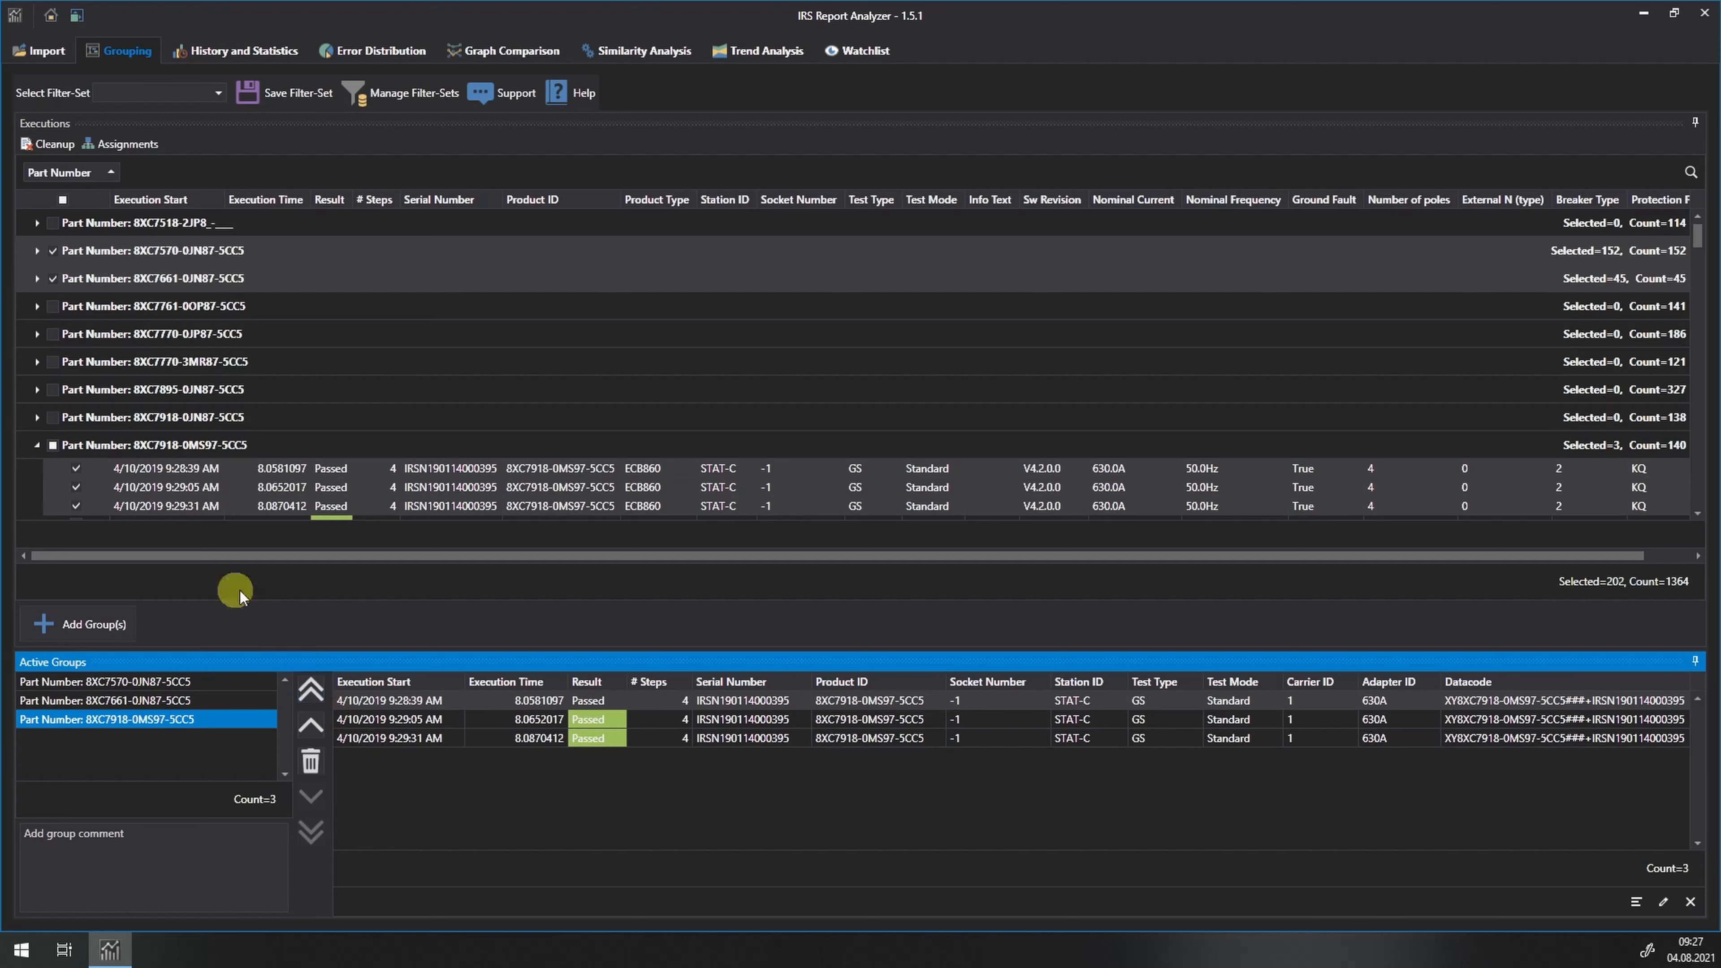
Clear the selection of all executions and remove the Part Number grouping from the executions table
left_click(61, 200)
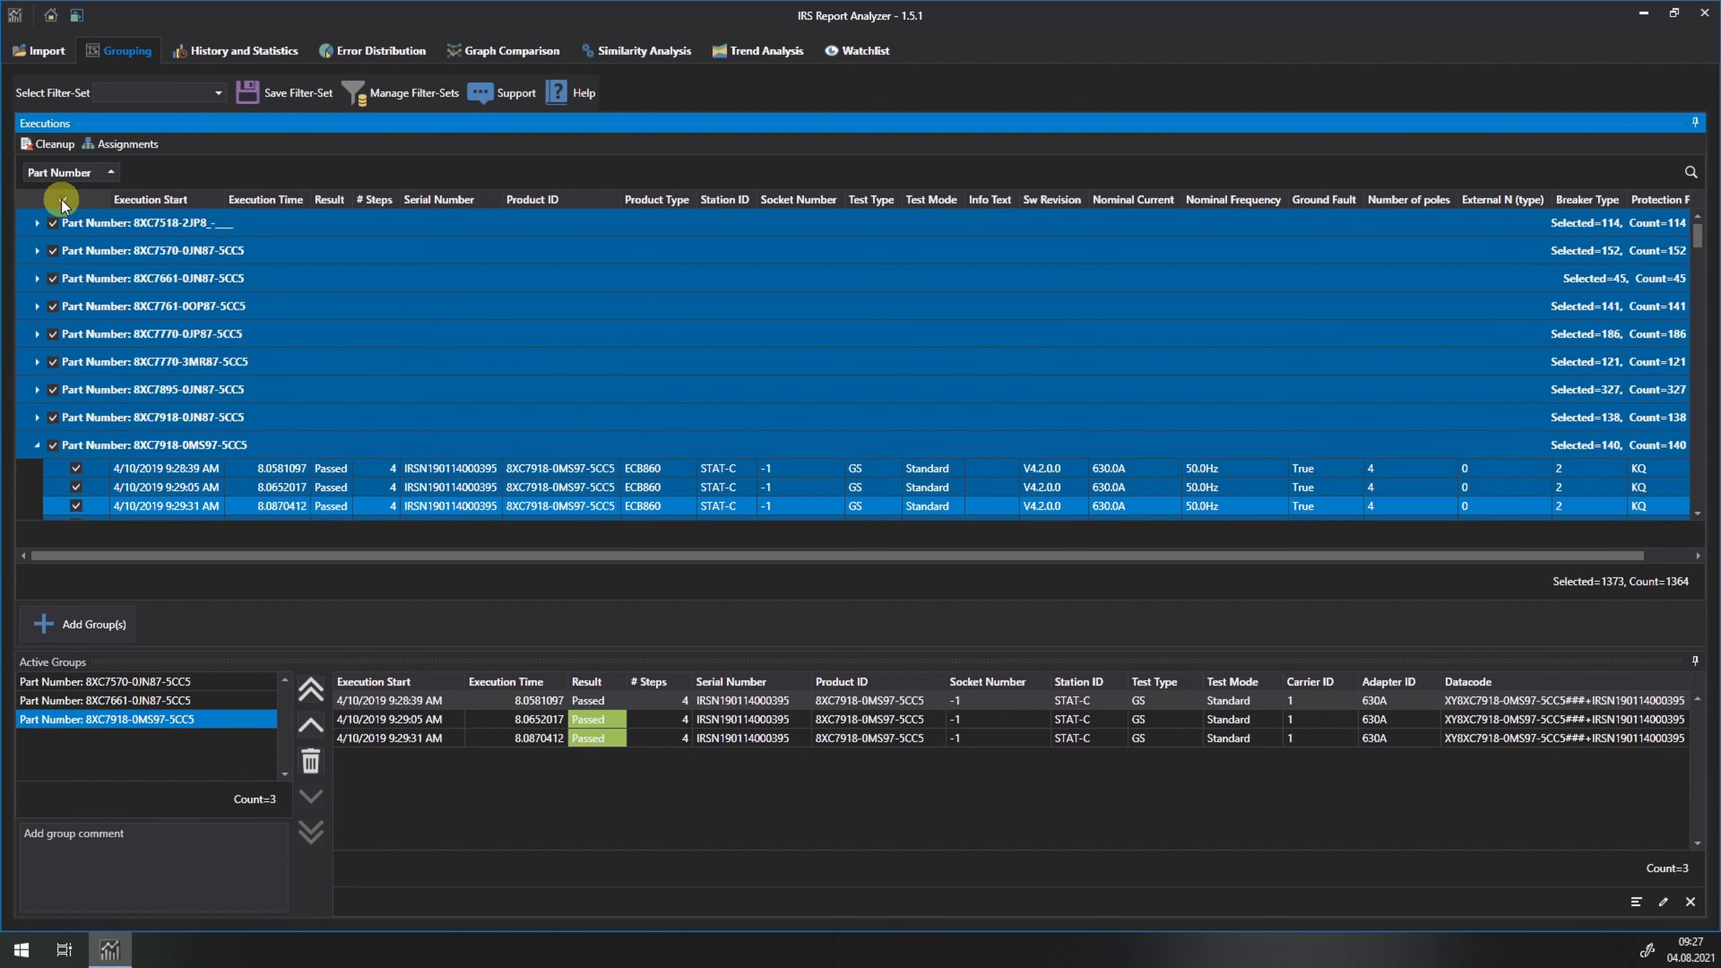
left_click(62, 199)
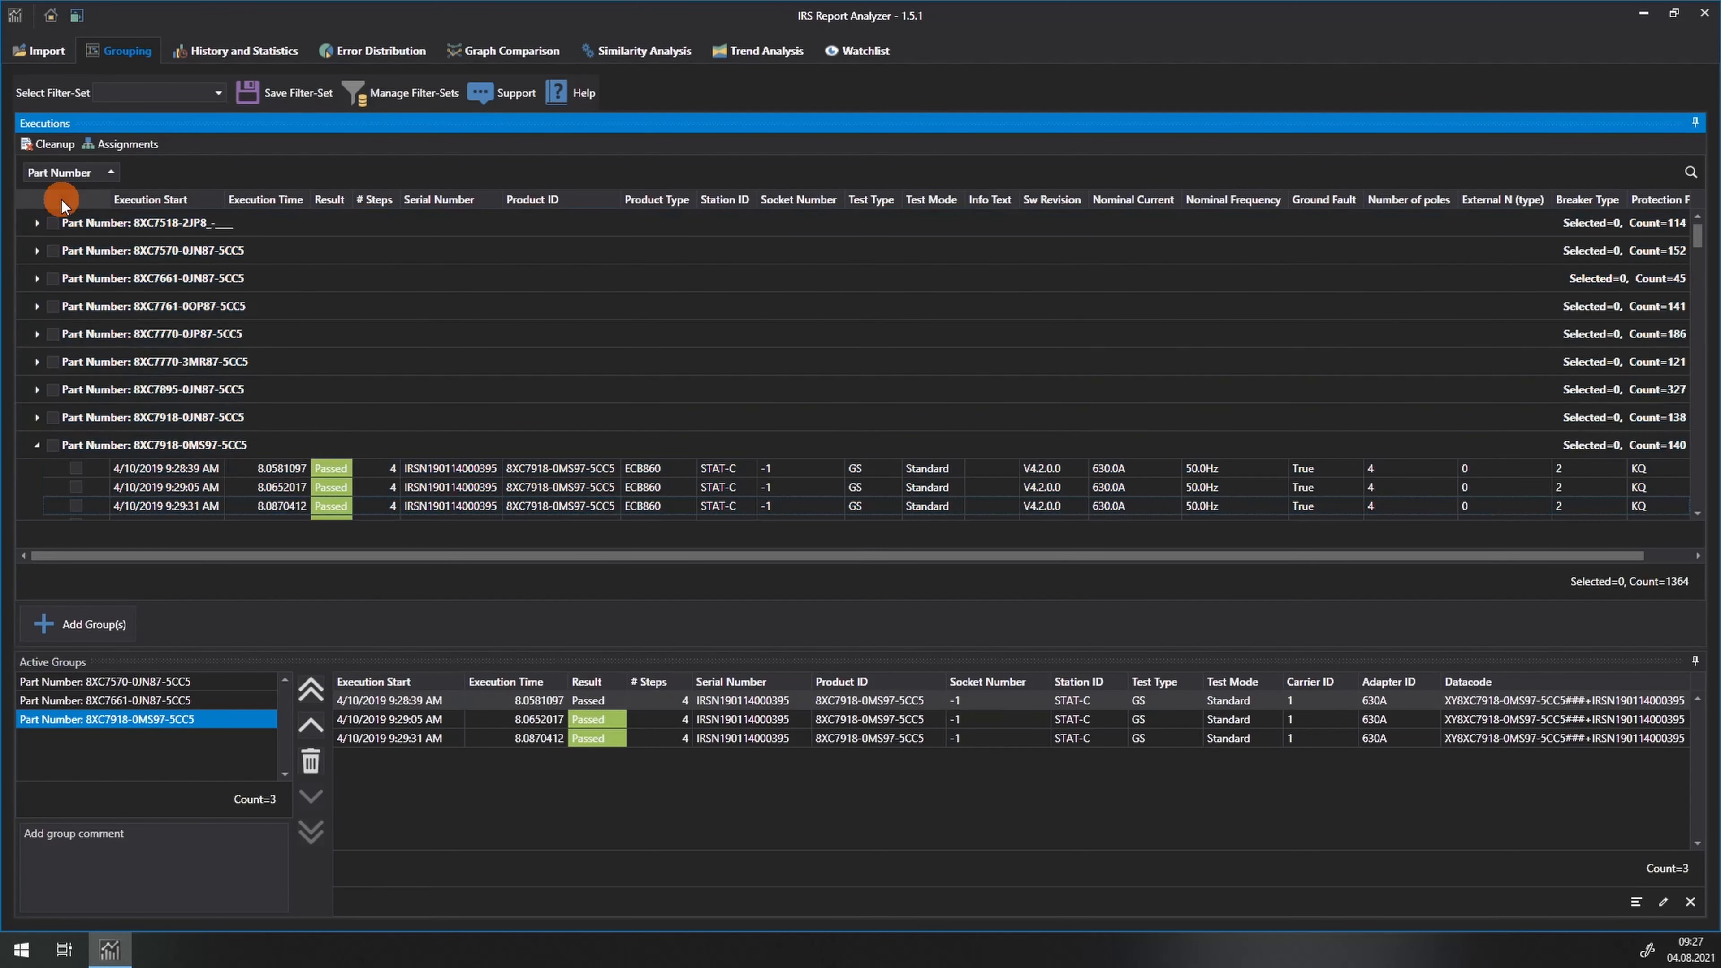
left_click(39, 447)
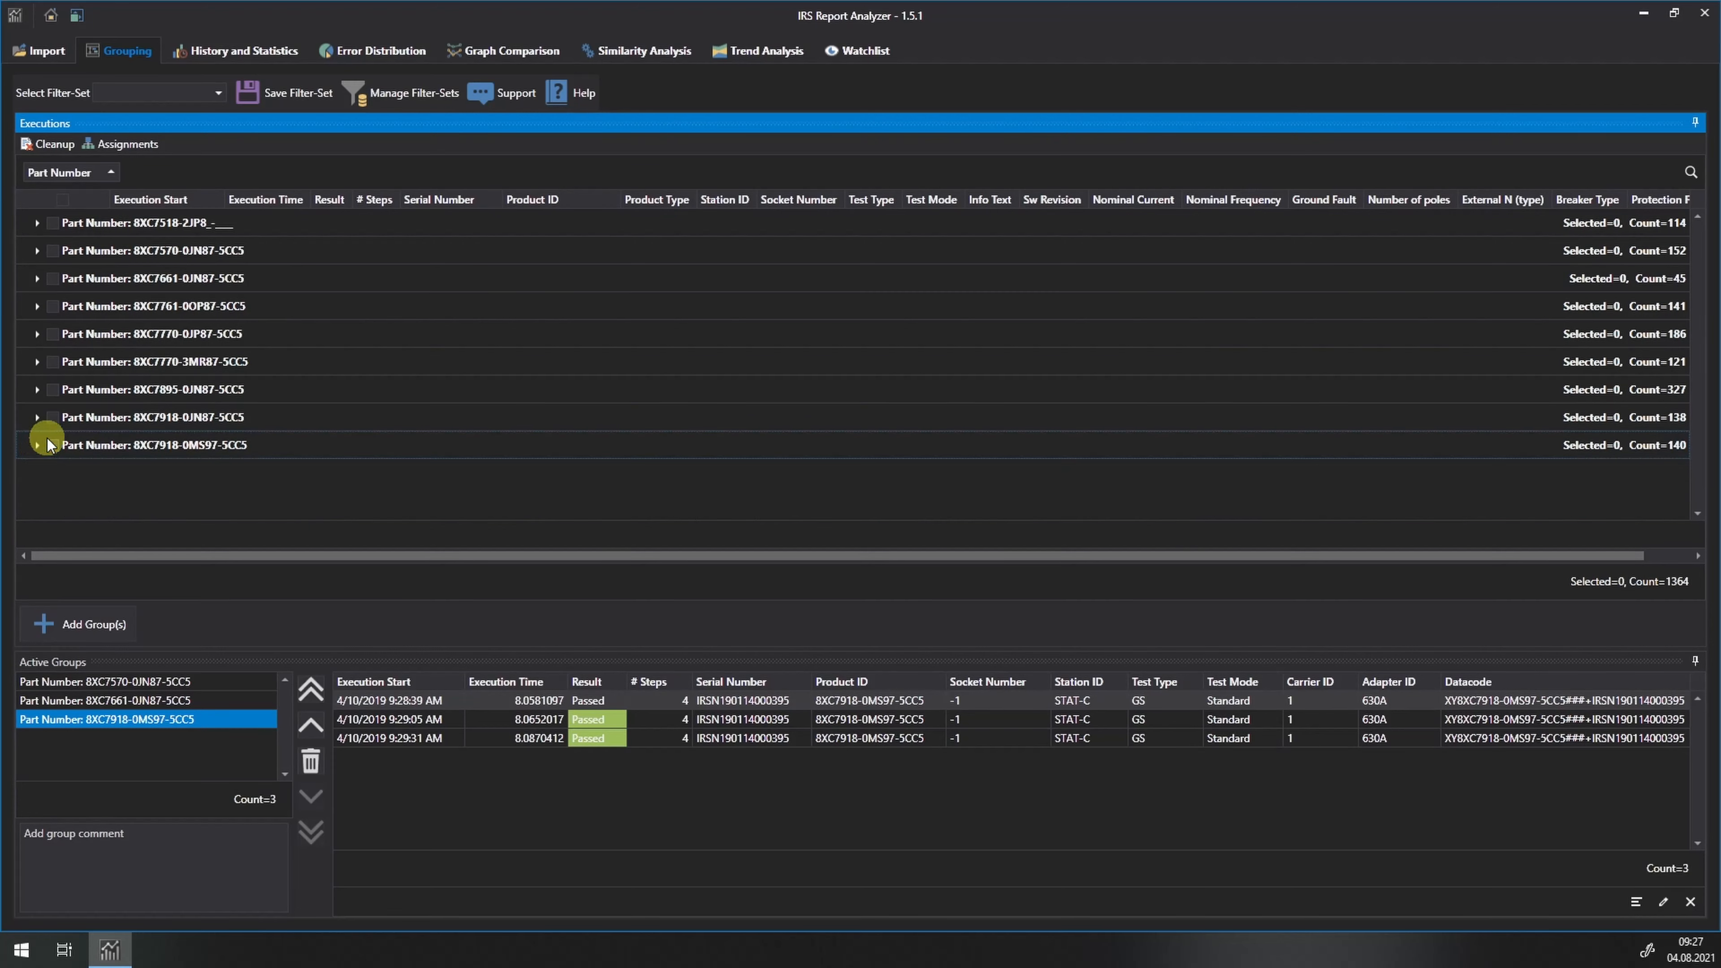
left_click(62, 171)
left_click_drag(164, 175, 222, 201)
right_click(134, 173)
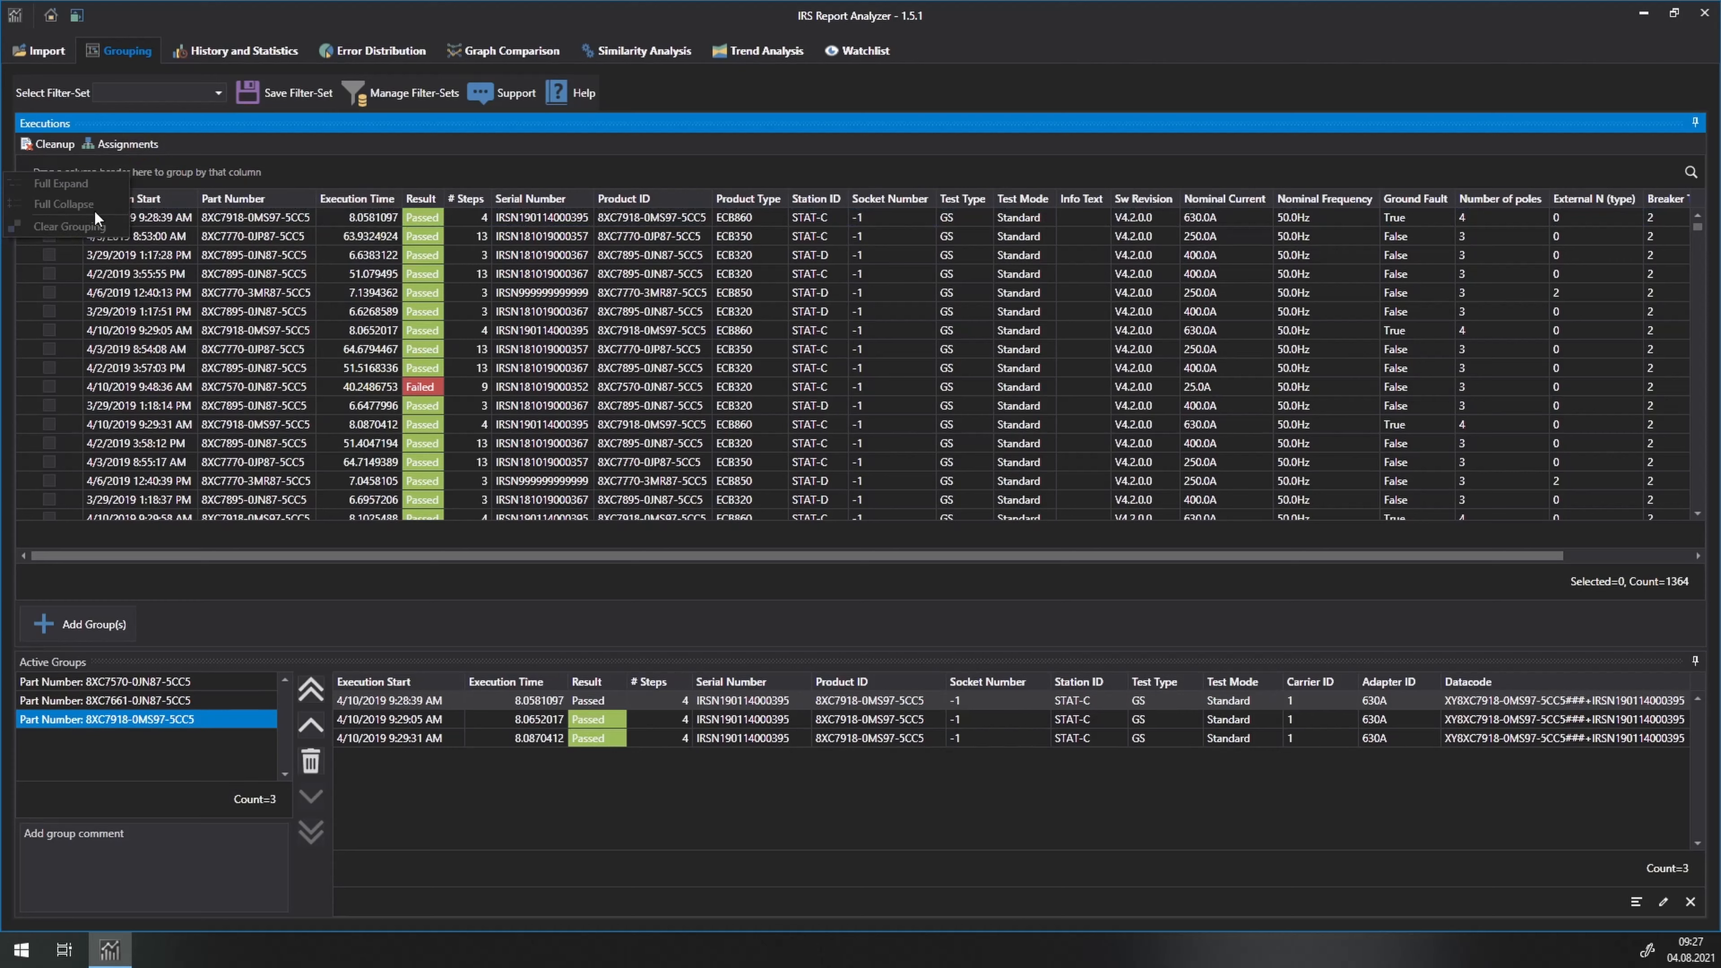
right_click(184, 171)
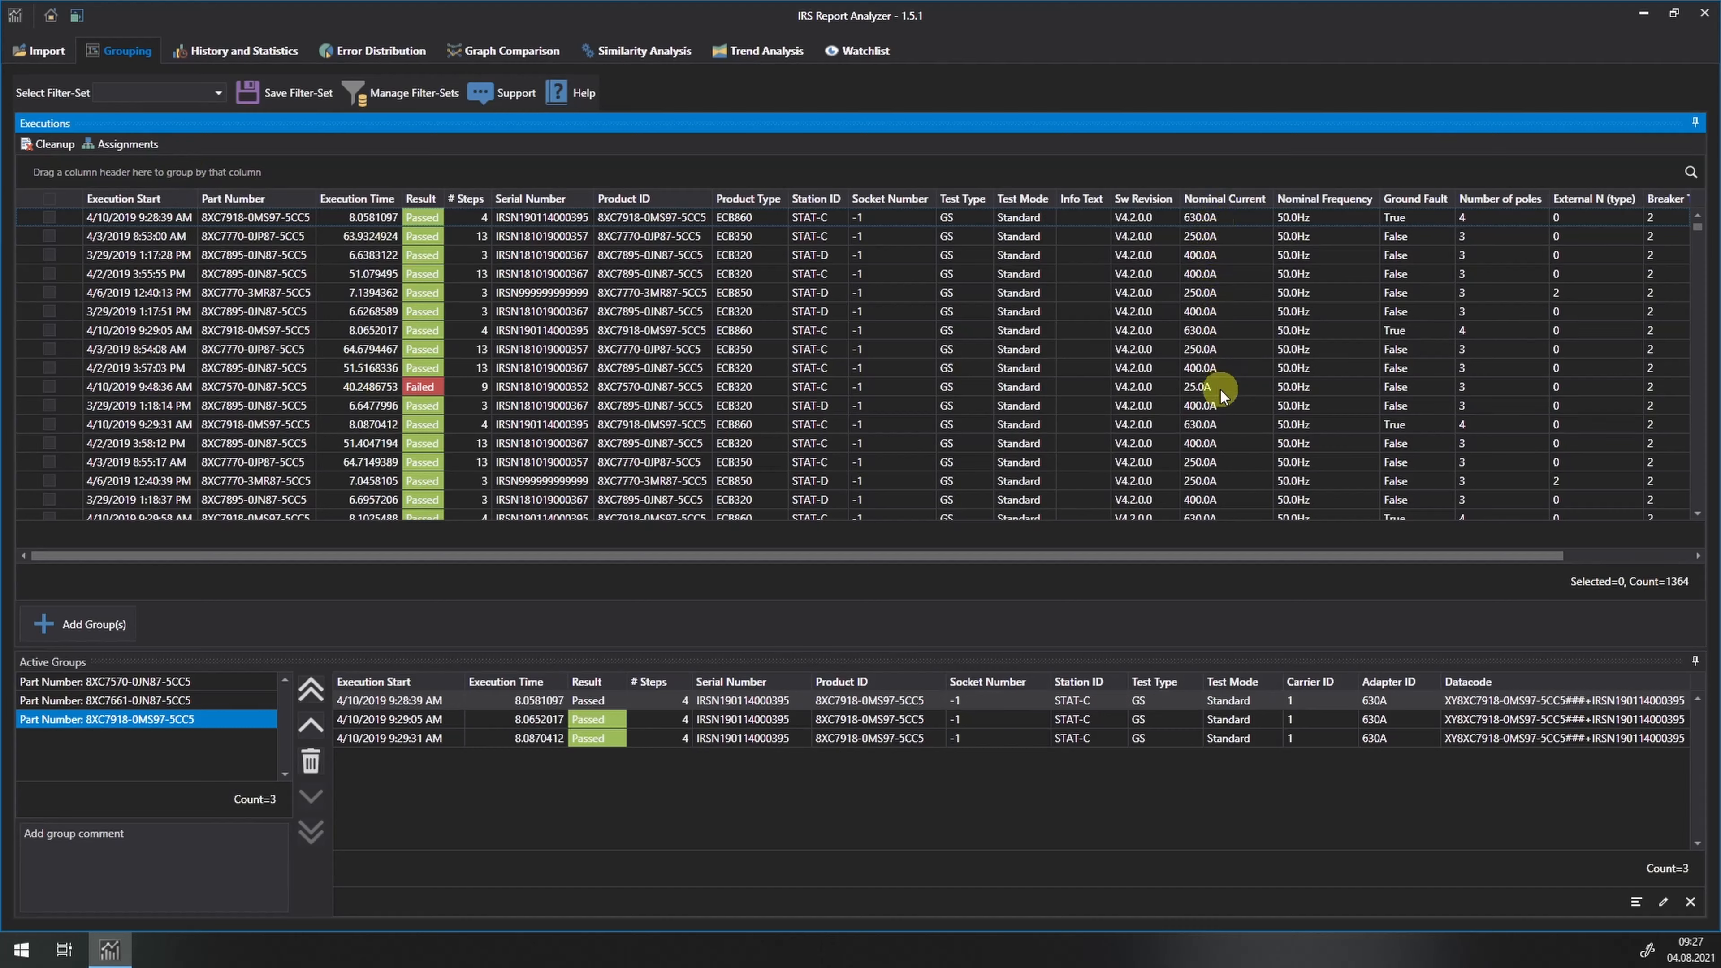
Filter the executions by Nominal Current to the values 250.0A, 400.0A and 630.0A
scroll(1250, 267, "down", 1)
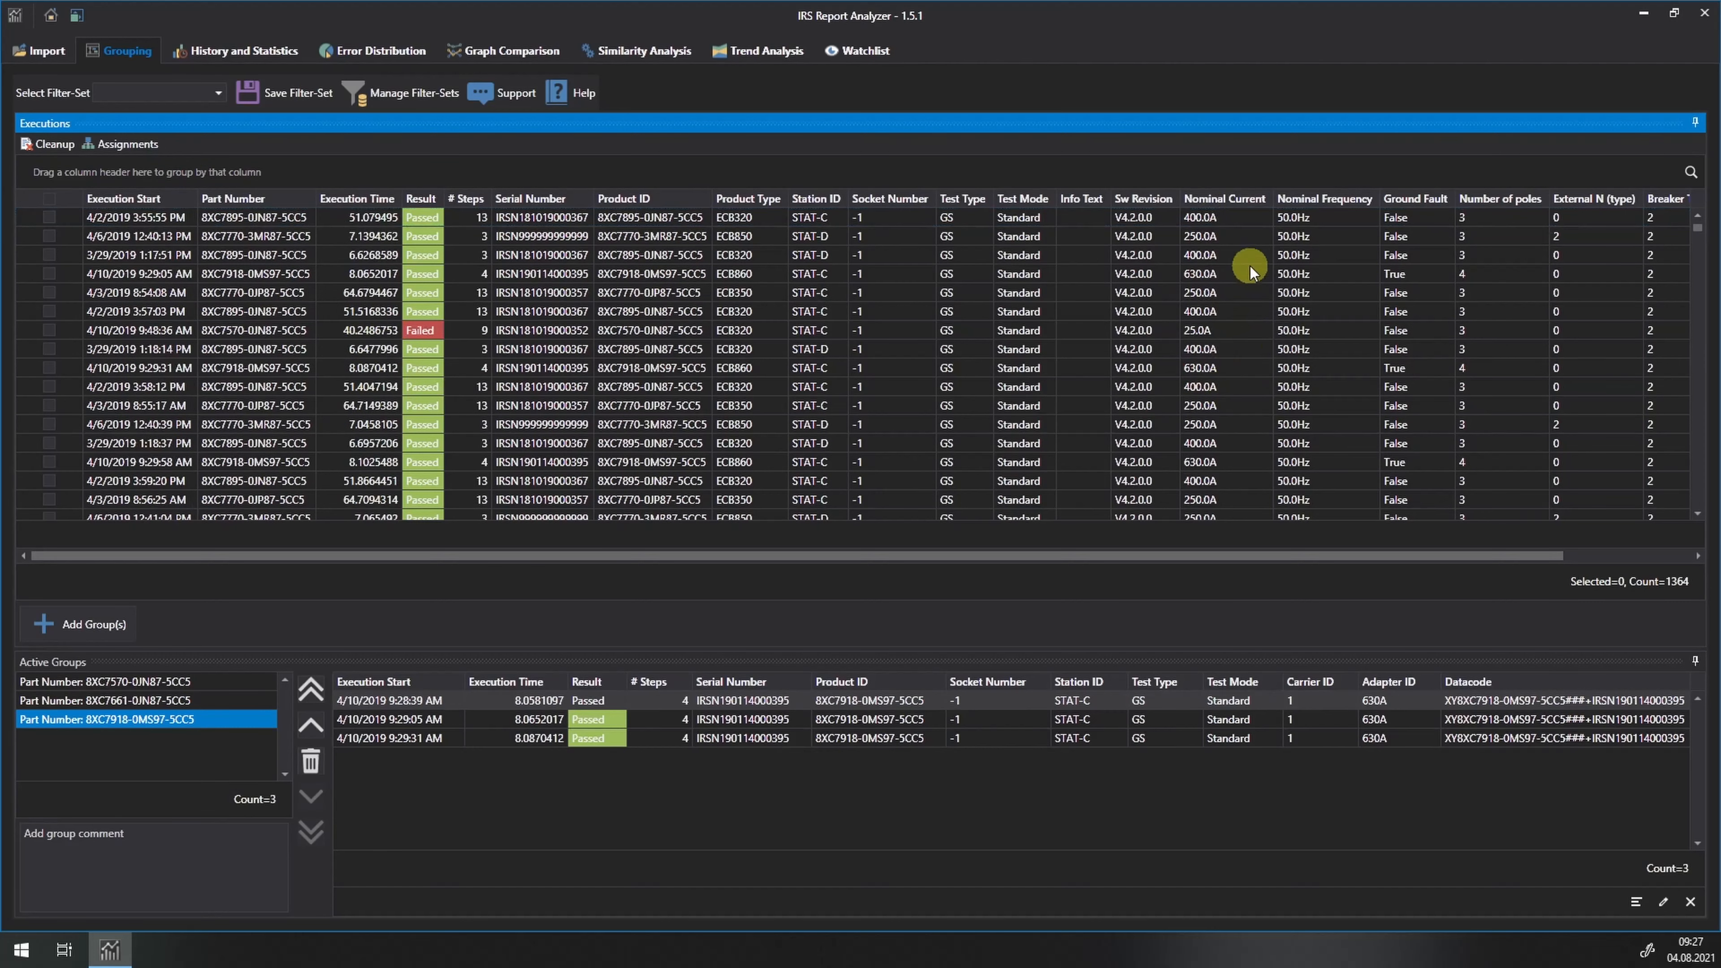
left_click(1267, 197)
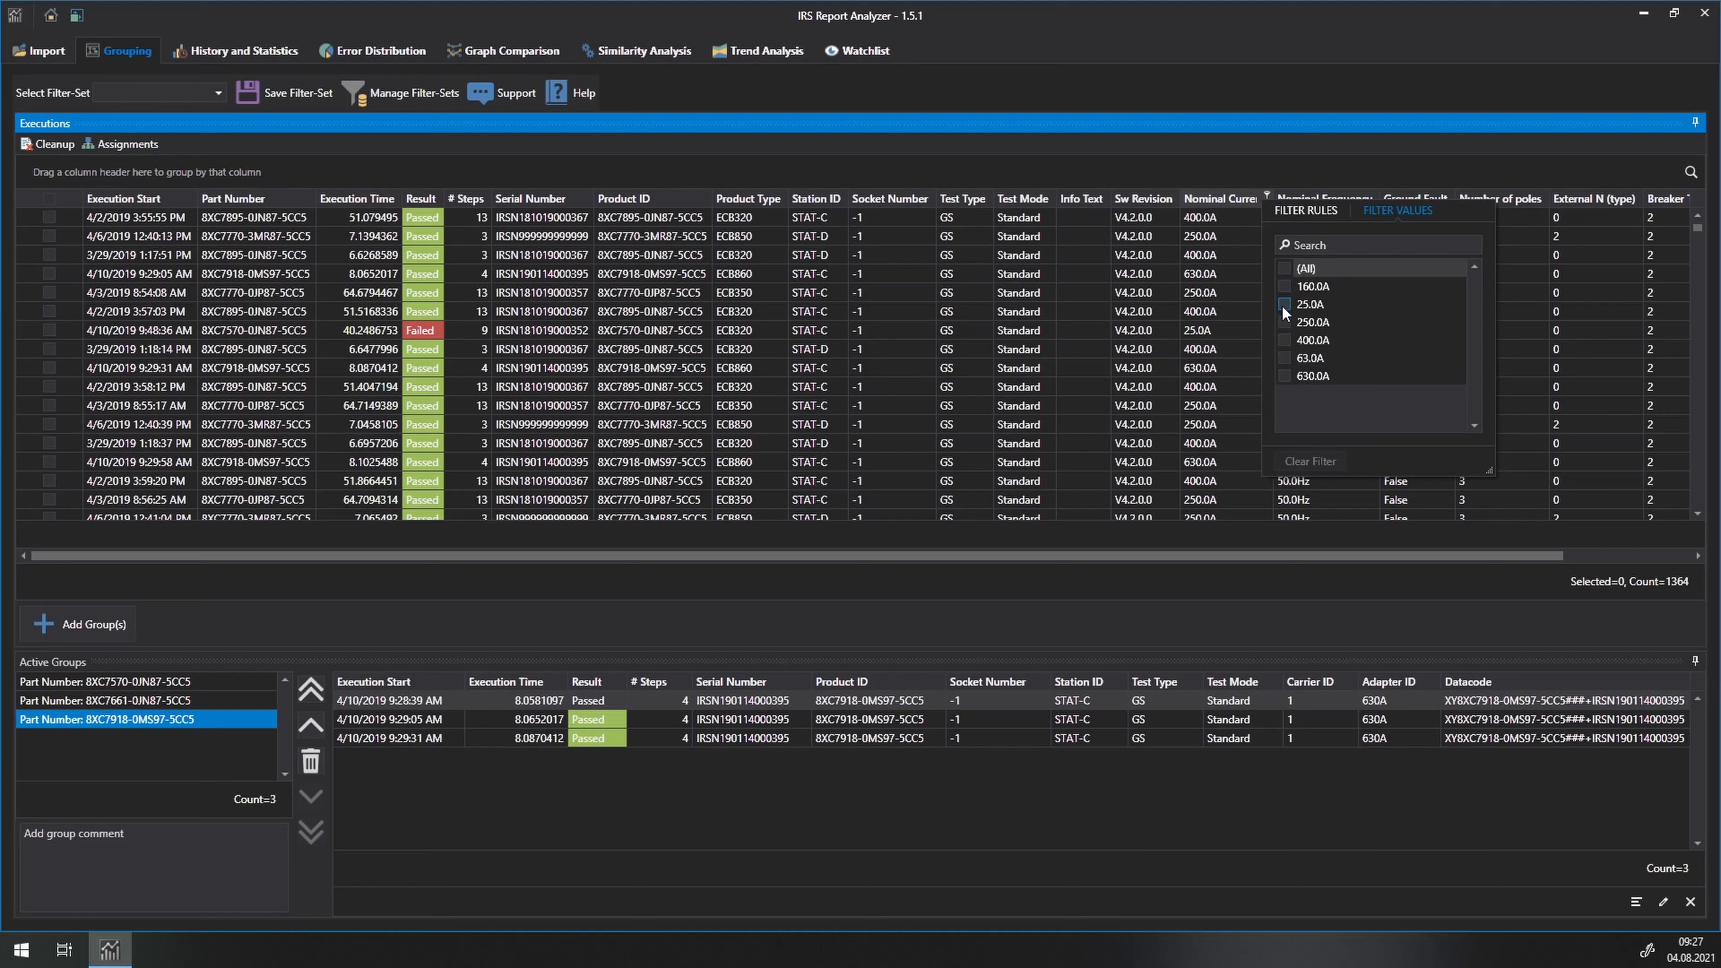
left_click(1284, 321)
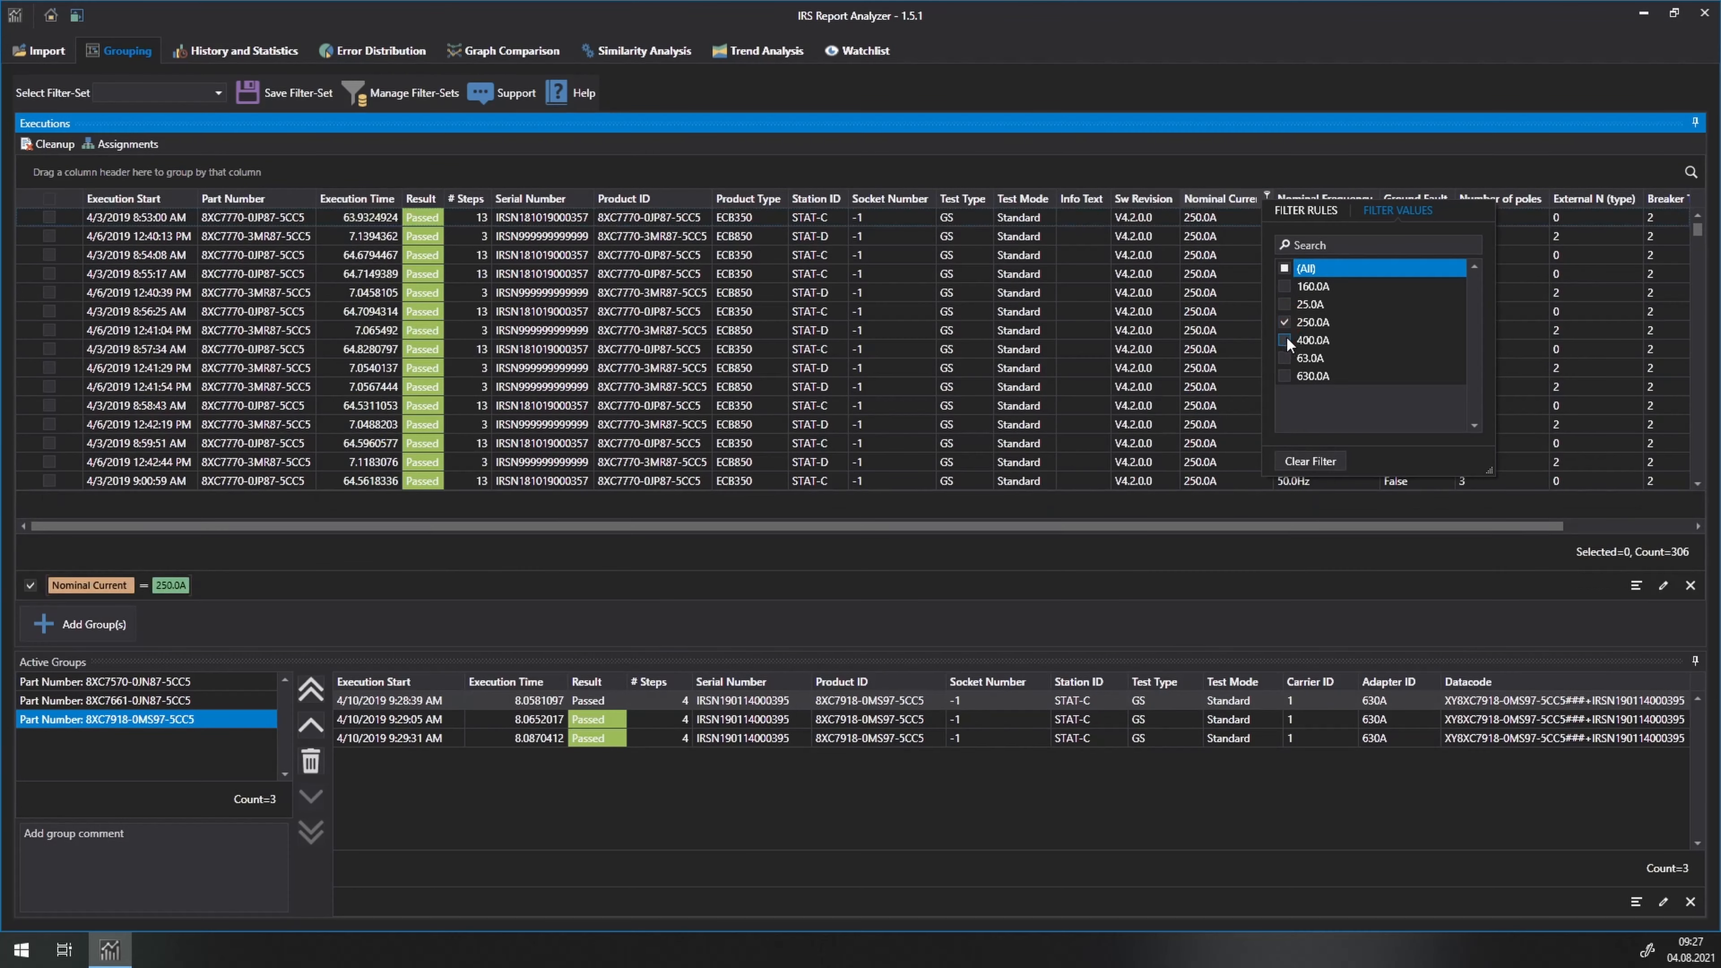
left_click(1285, 340)
left_click(1285, 376)
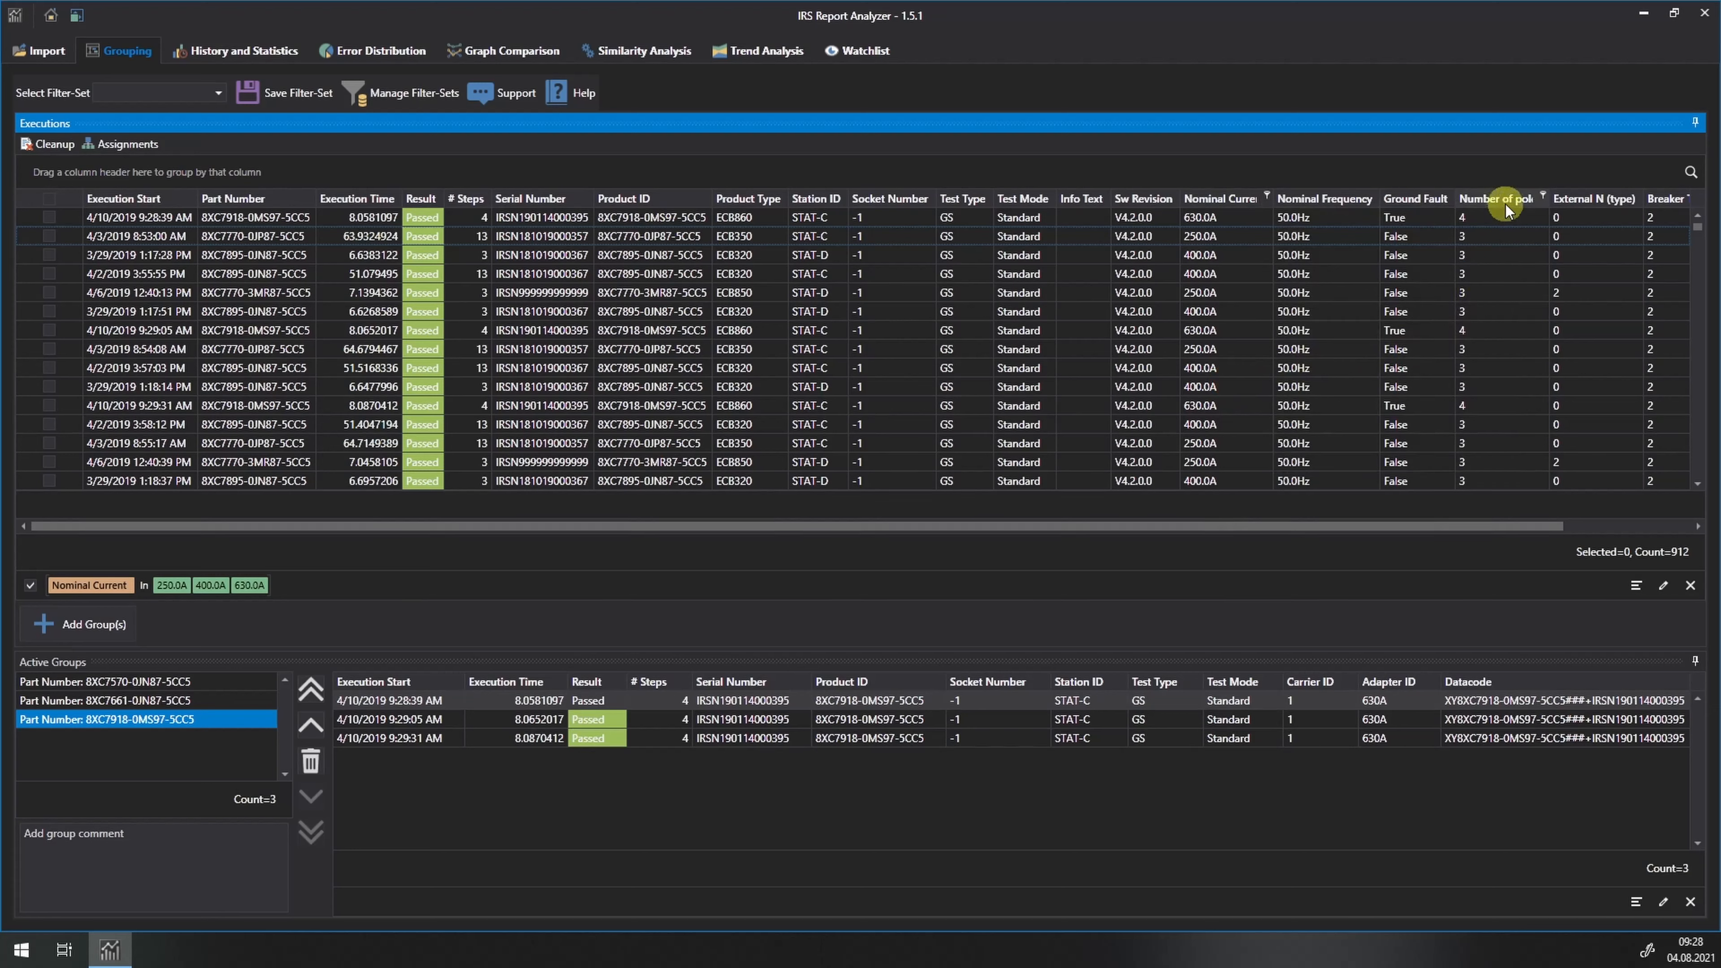
Filter the executions by Number of poles to the value 4 and add the filtered executions as an active group
left_click(1544, 196)
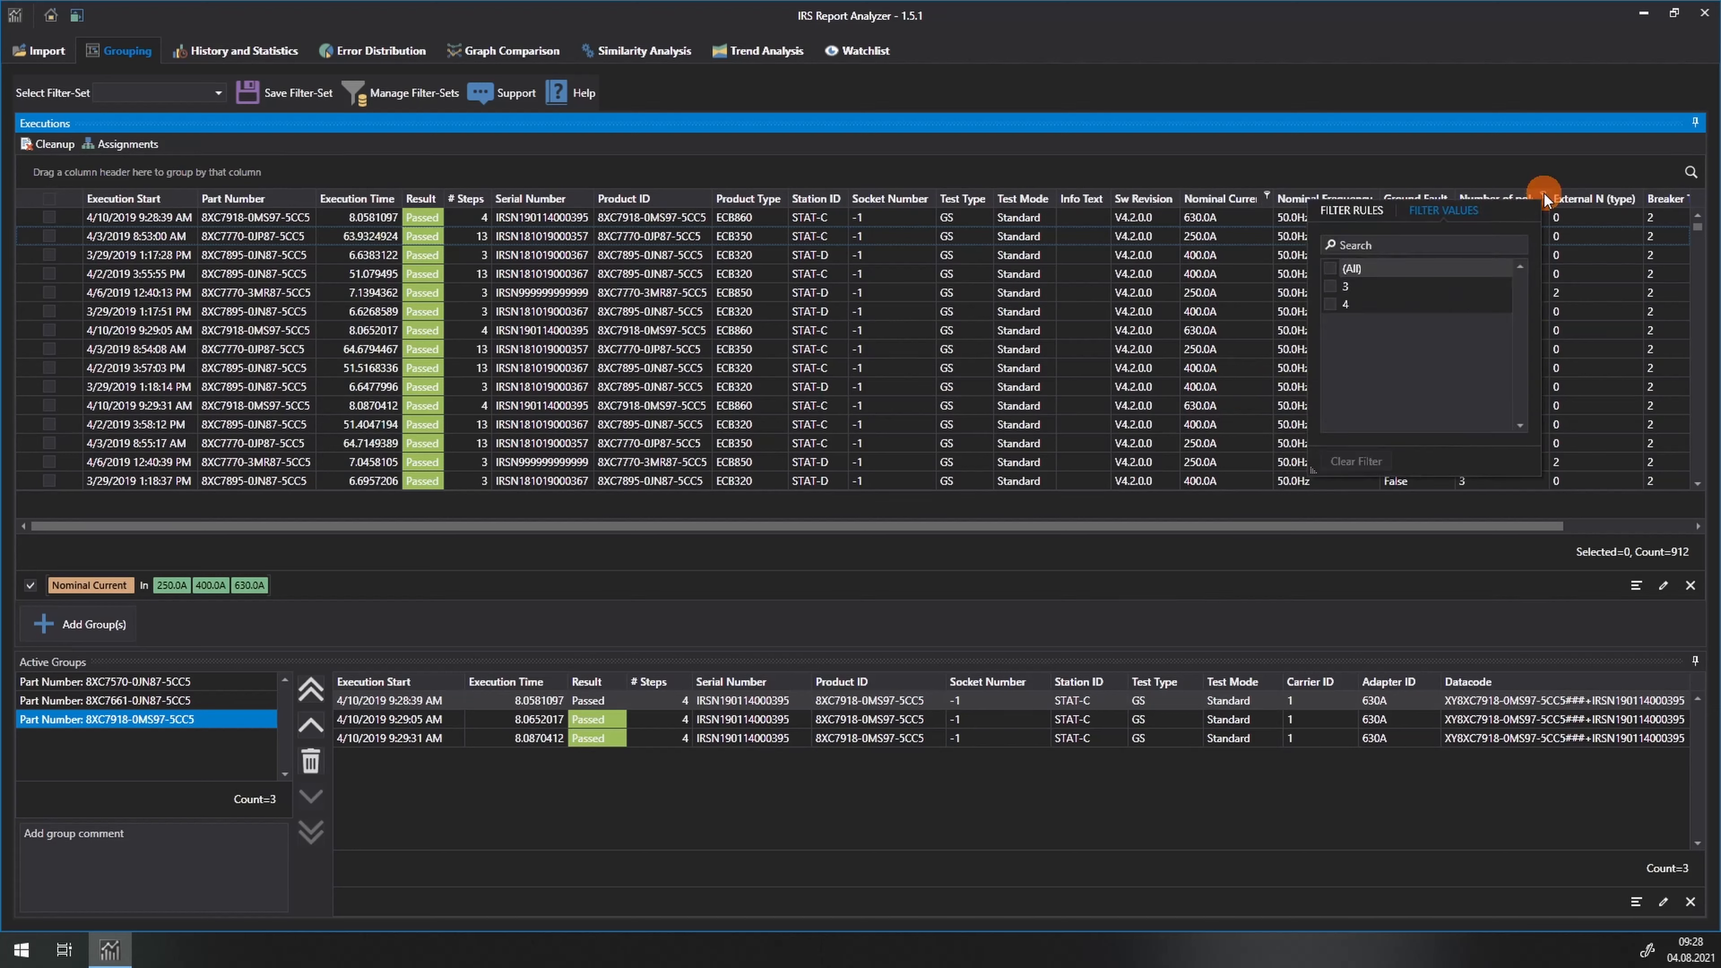
left_click(1331, 304)
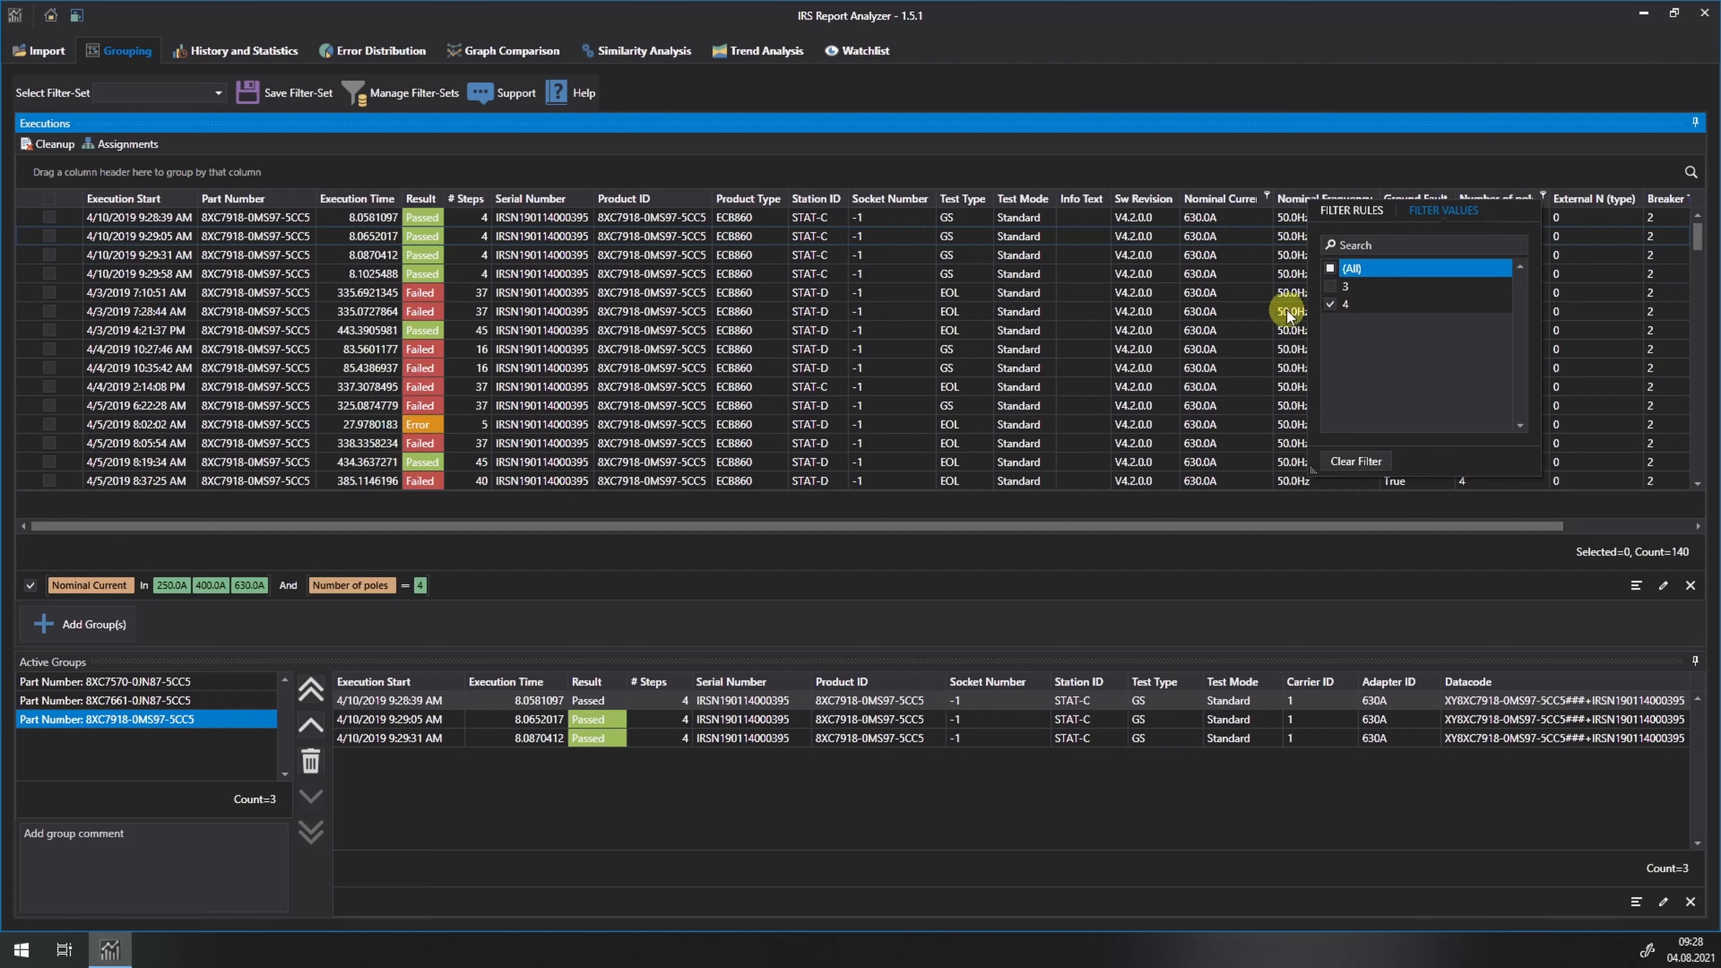
left_click(1266, 311)
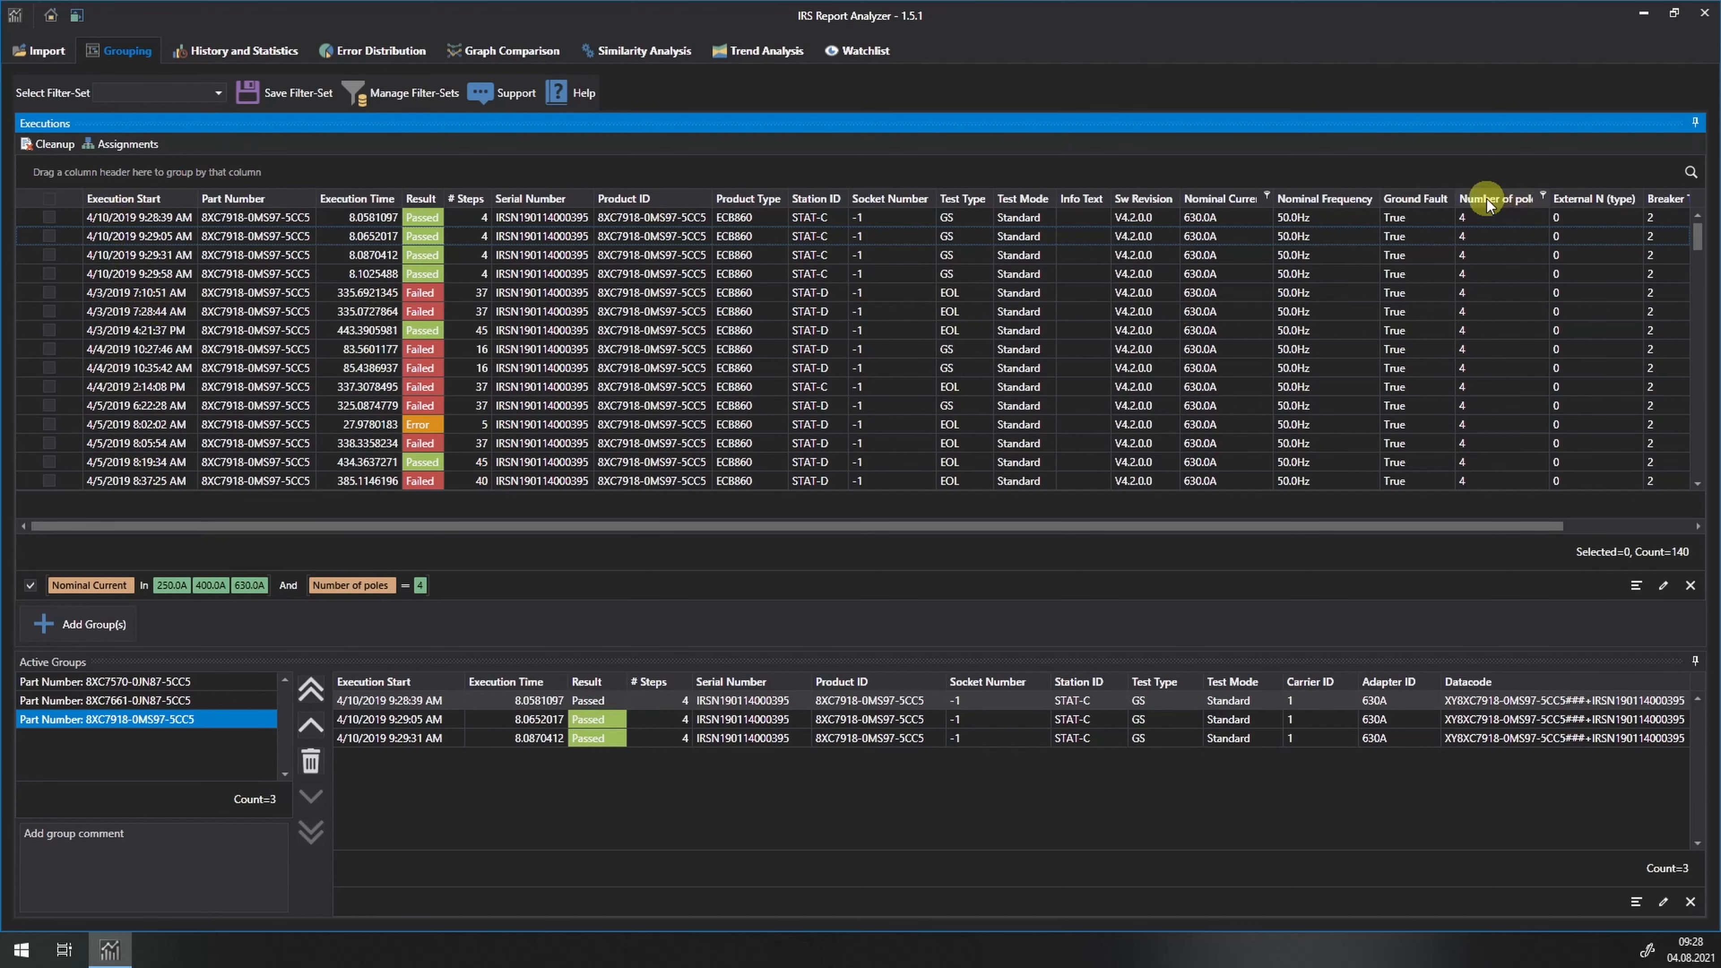
left_click(96, 626)
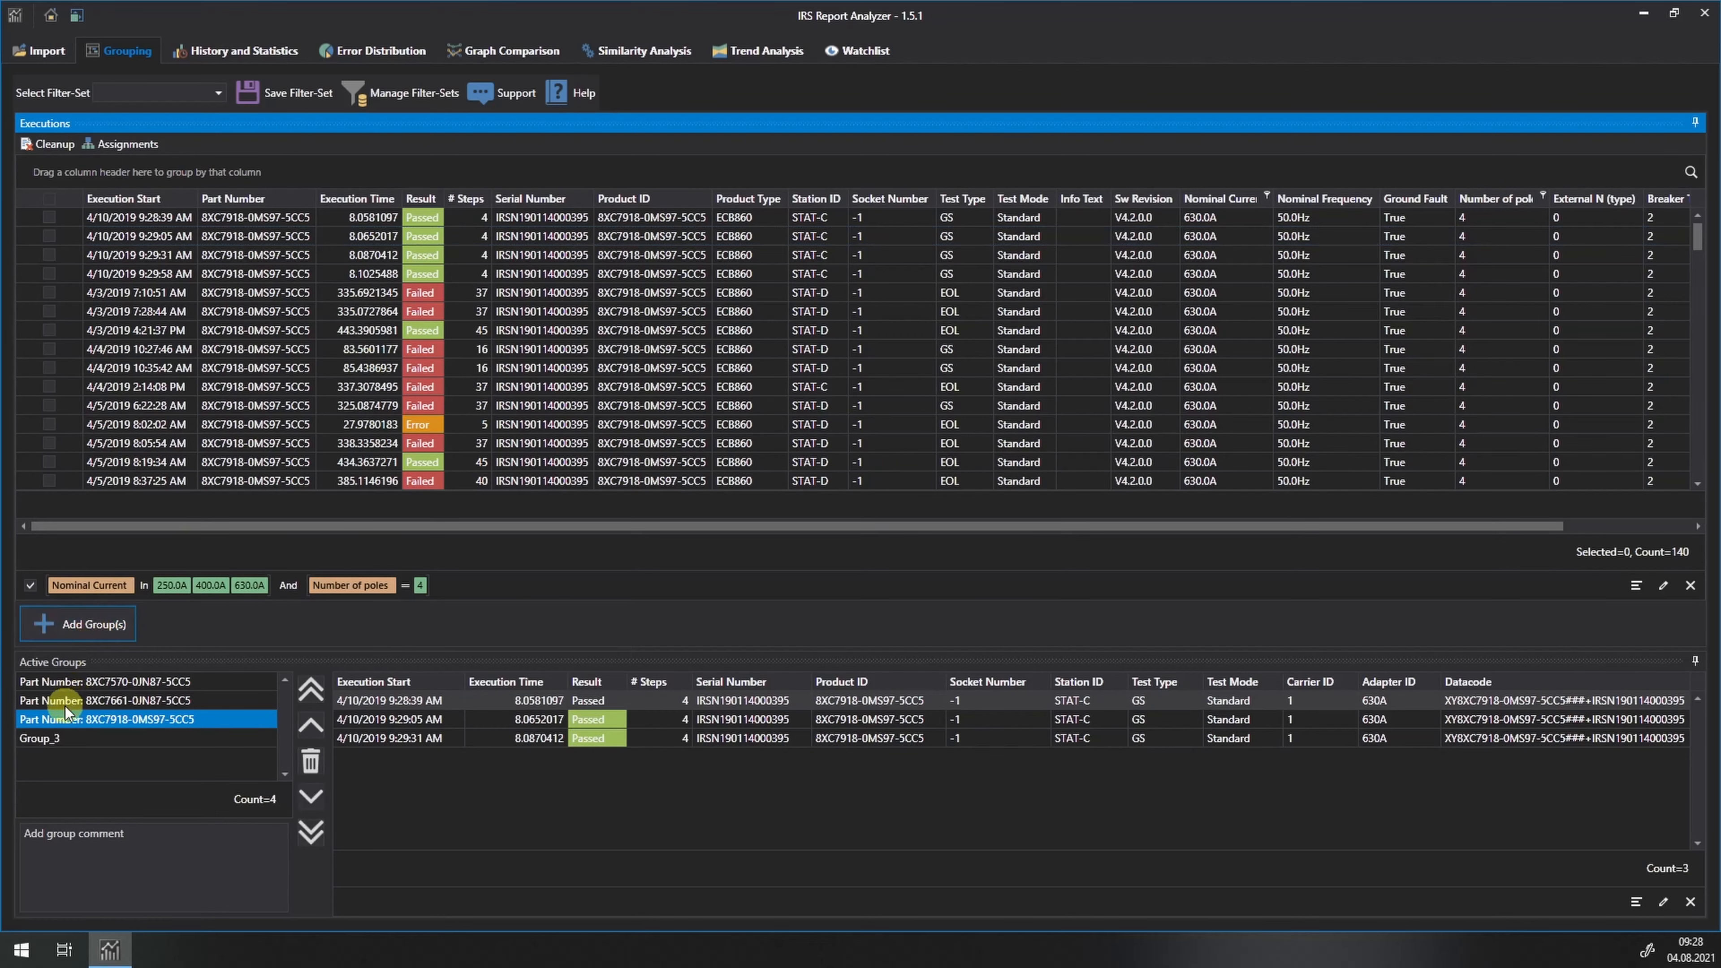
Rename the newly added active group as "4 Pole > 200A"
left_click(44, 741)
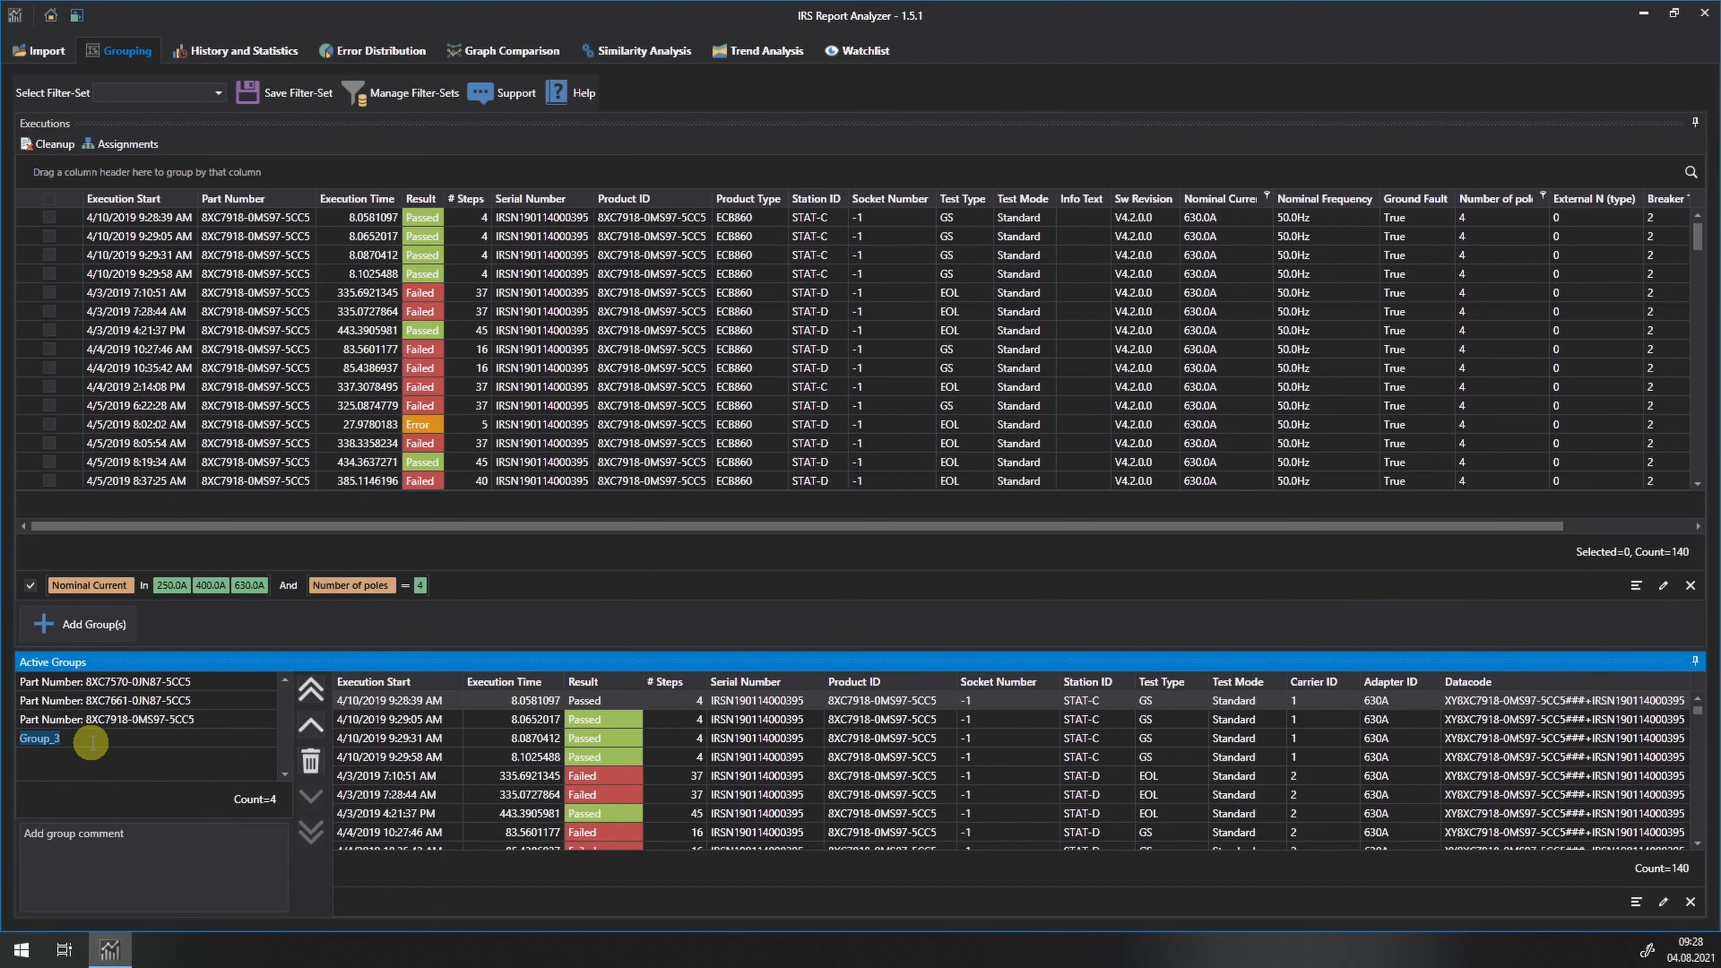
type("4 Pole")
type(" > \"00 A")
key("BackSpace")
key("BackSpace")
key("BackSpace")
type("200A")
left_click(90, 741)
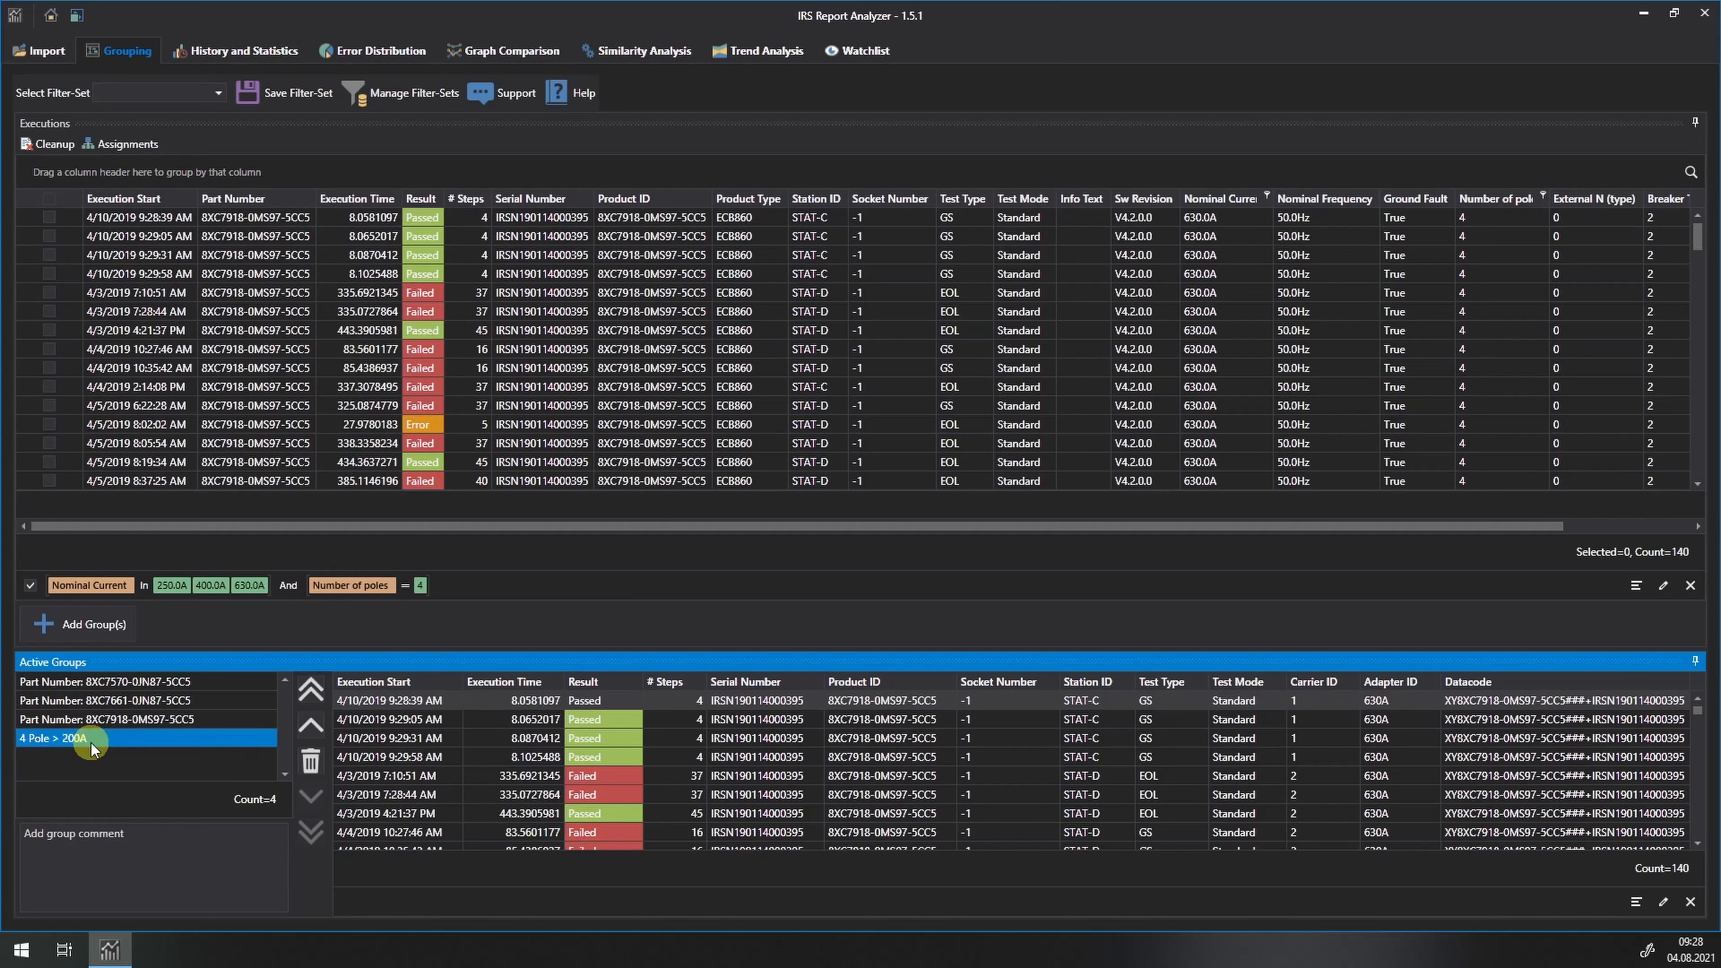
Switch the Number of poles filter from 4 to 3 and add the filtered executions as another active group
left_click(1544, 197)
left_click(1330, 304)
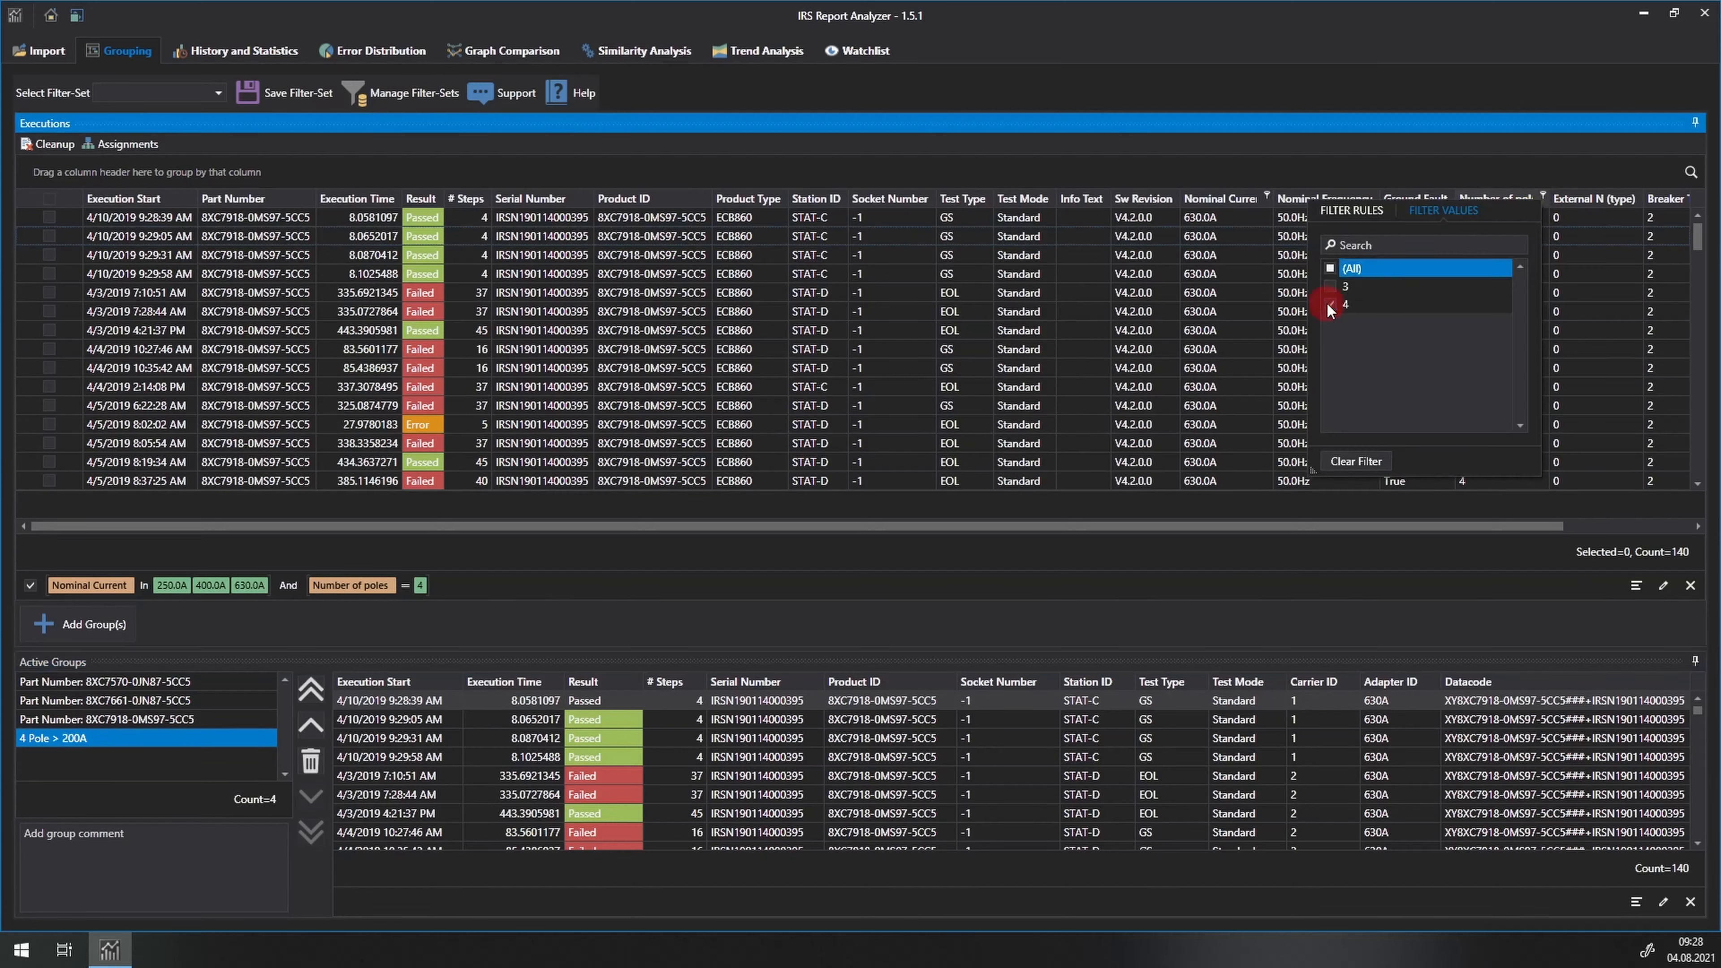
left_click(1331, 287)
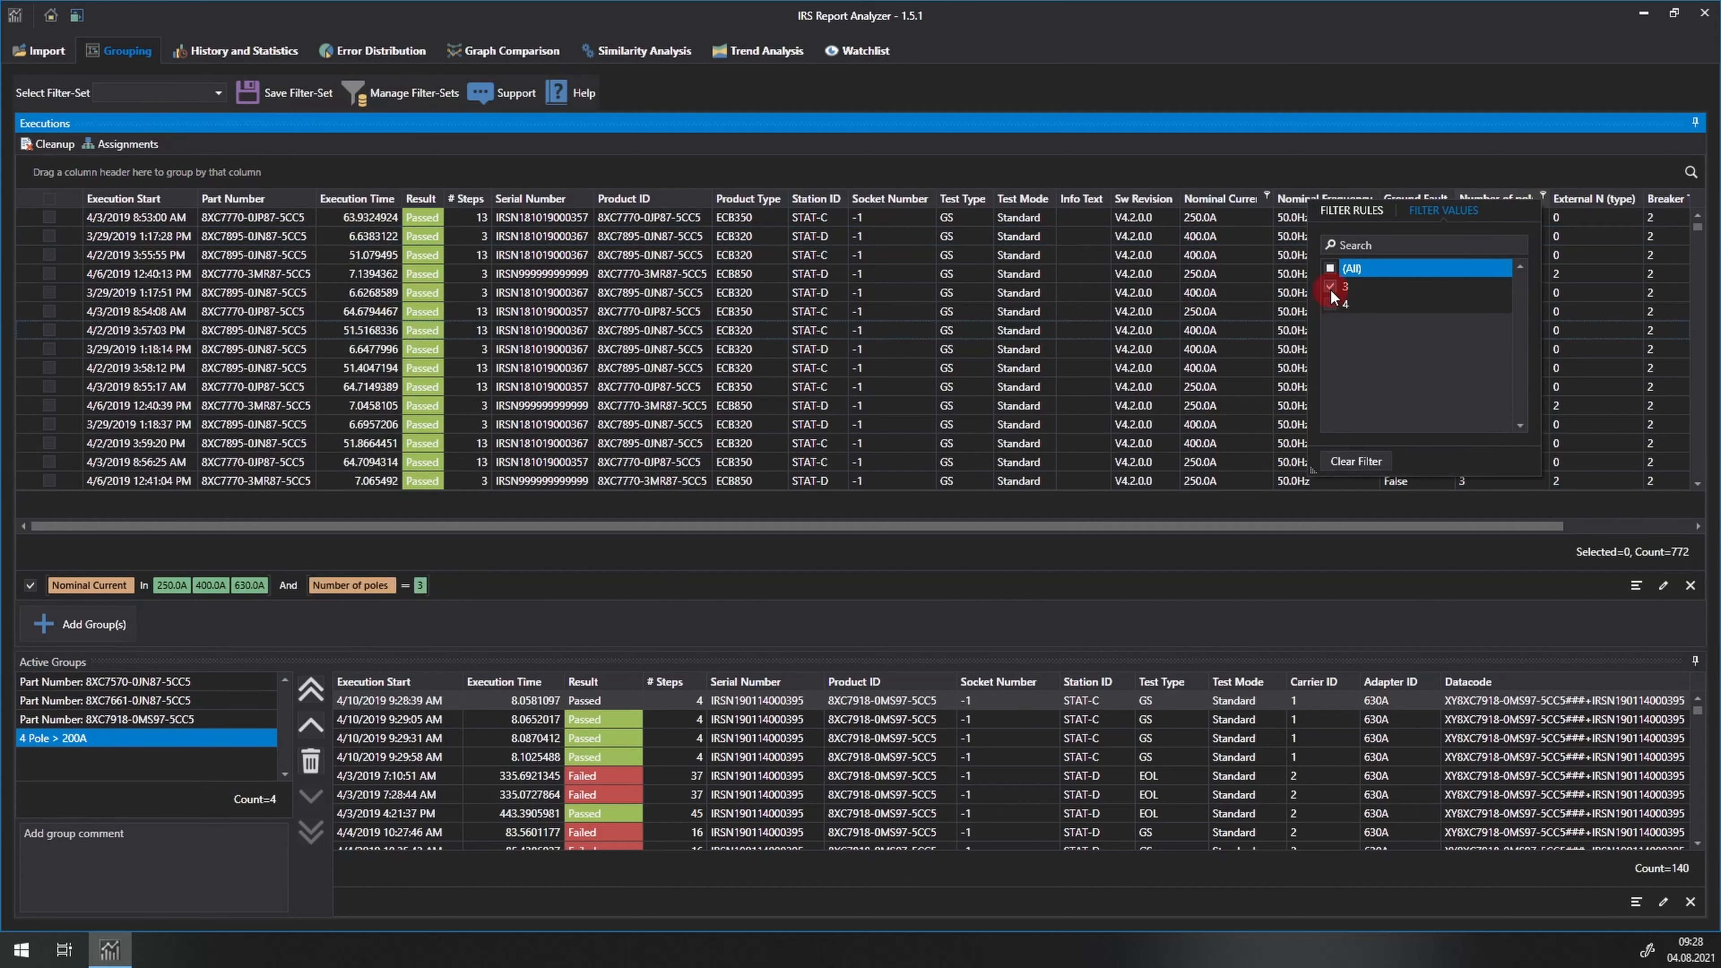
left_click(1271, 309)
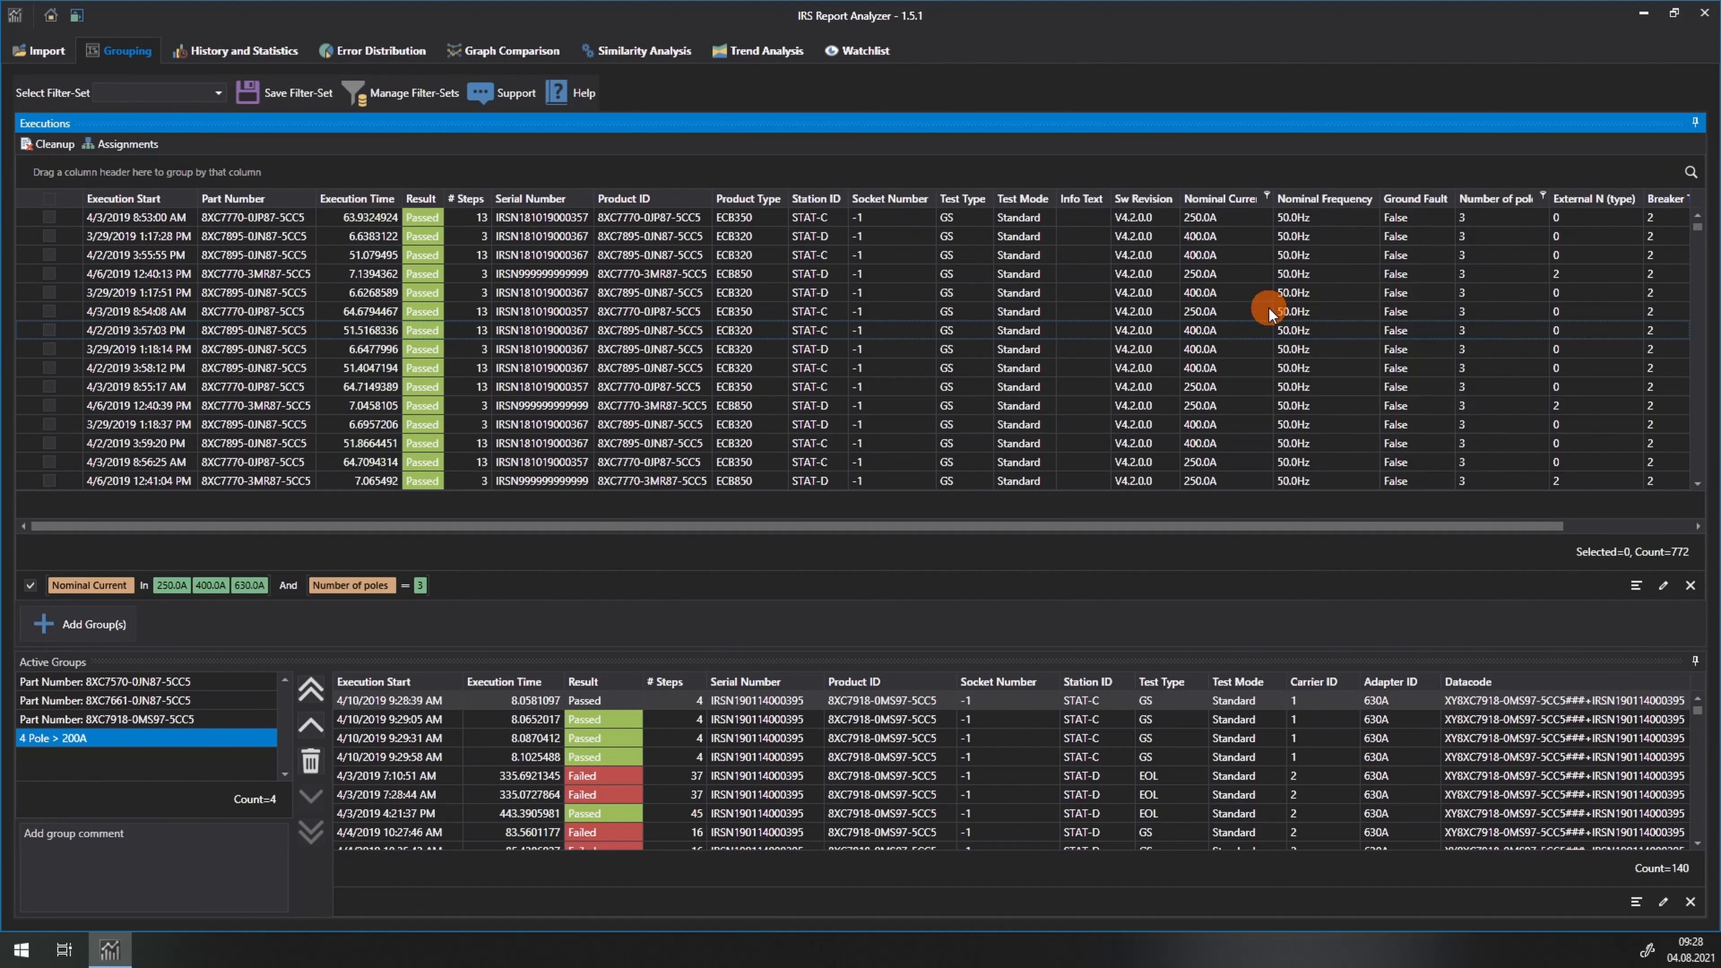
left_click(59, 632)
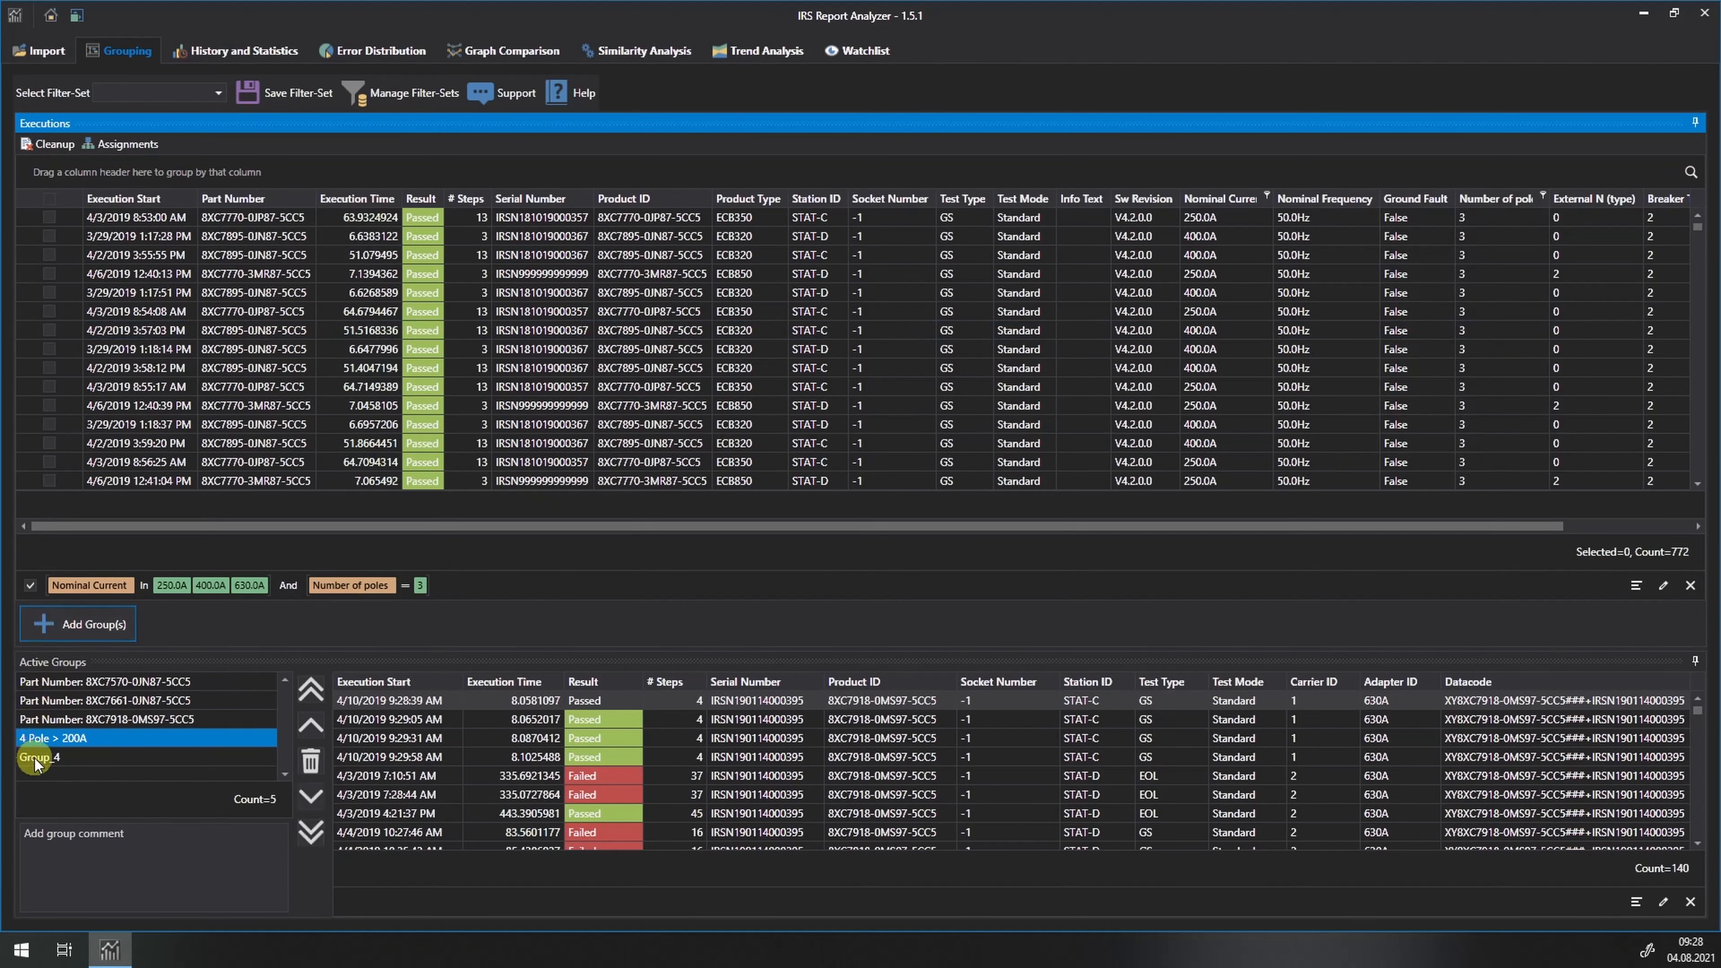
Rename the last active group as "3 pole > 200A"
left_click(36, 758)
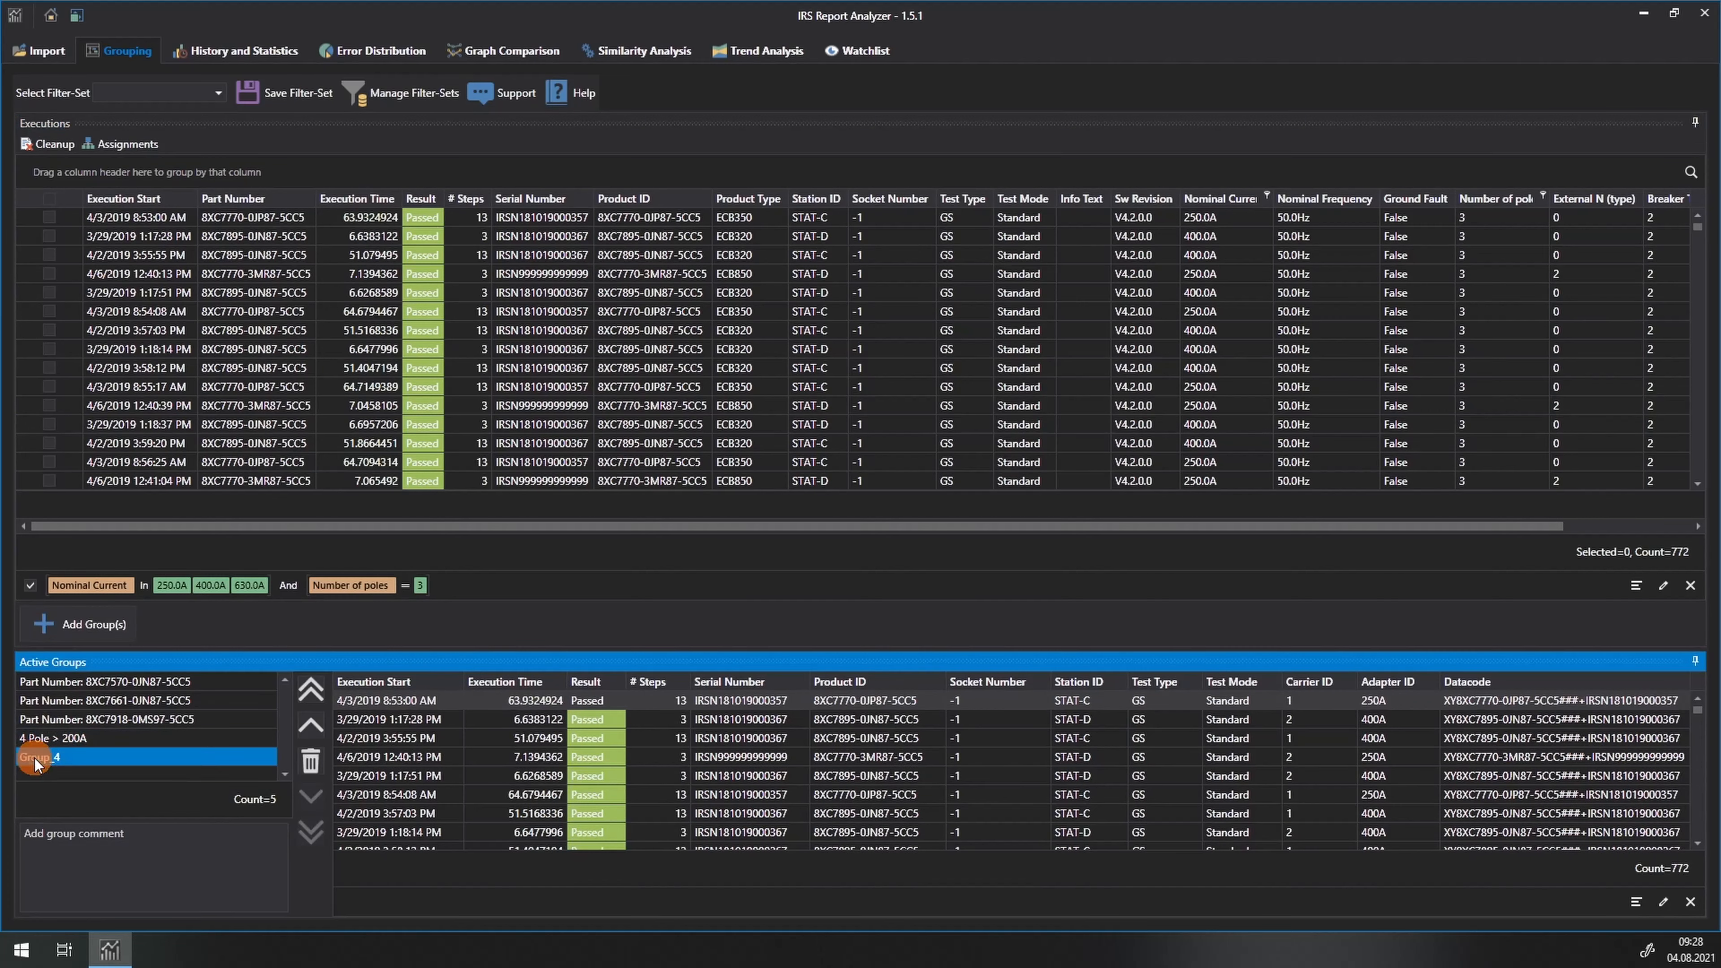
left_click(35, 758)
type("3 p")
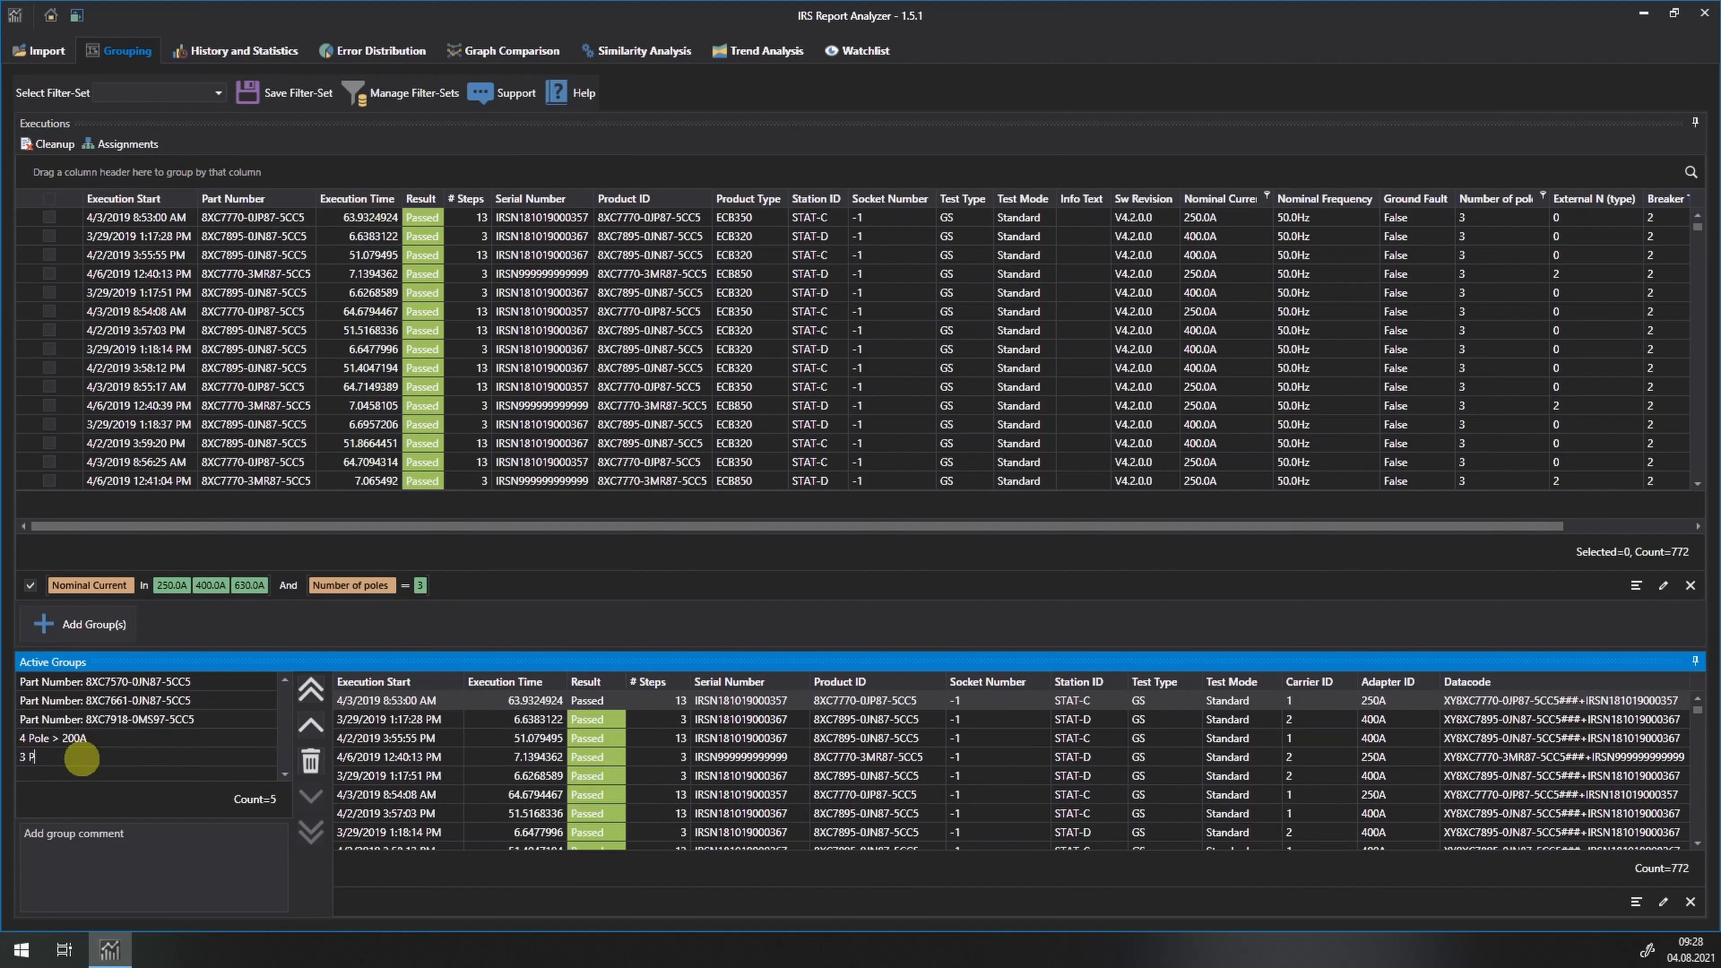
type("ole > 200A")
key("Return")
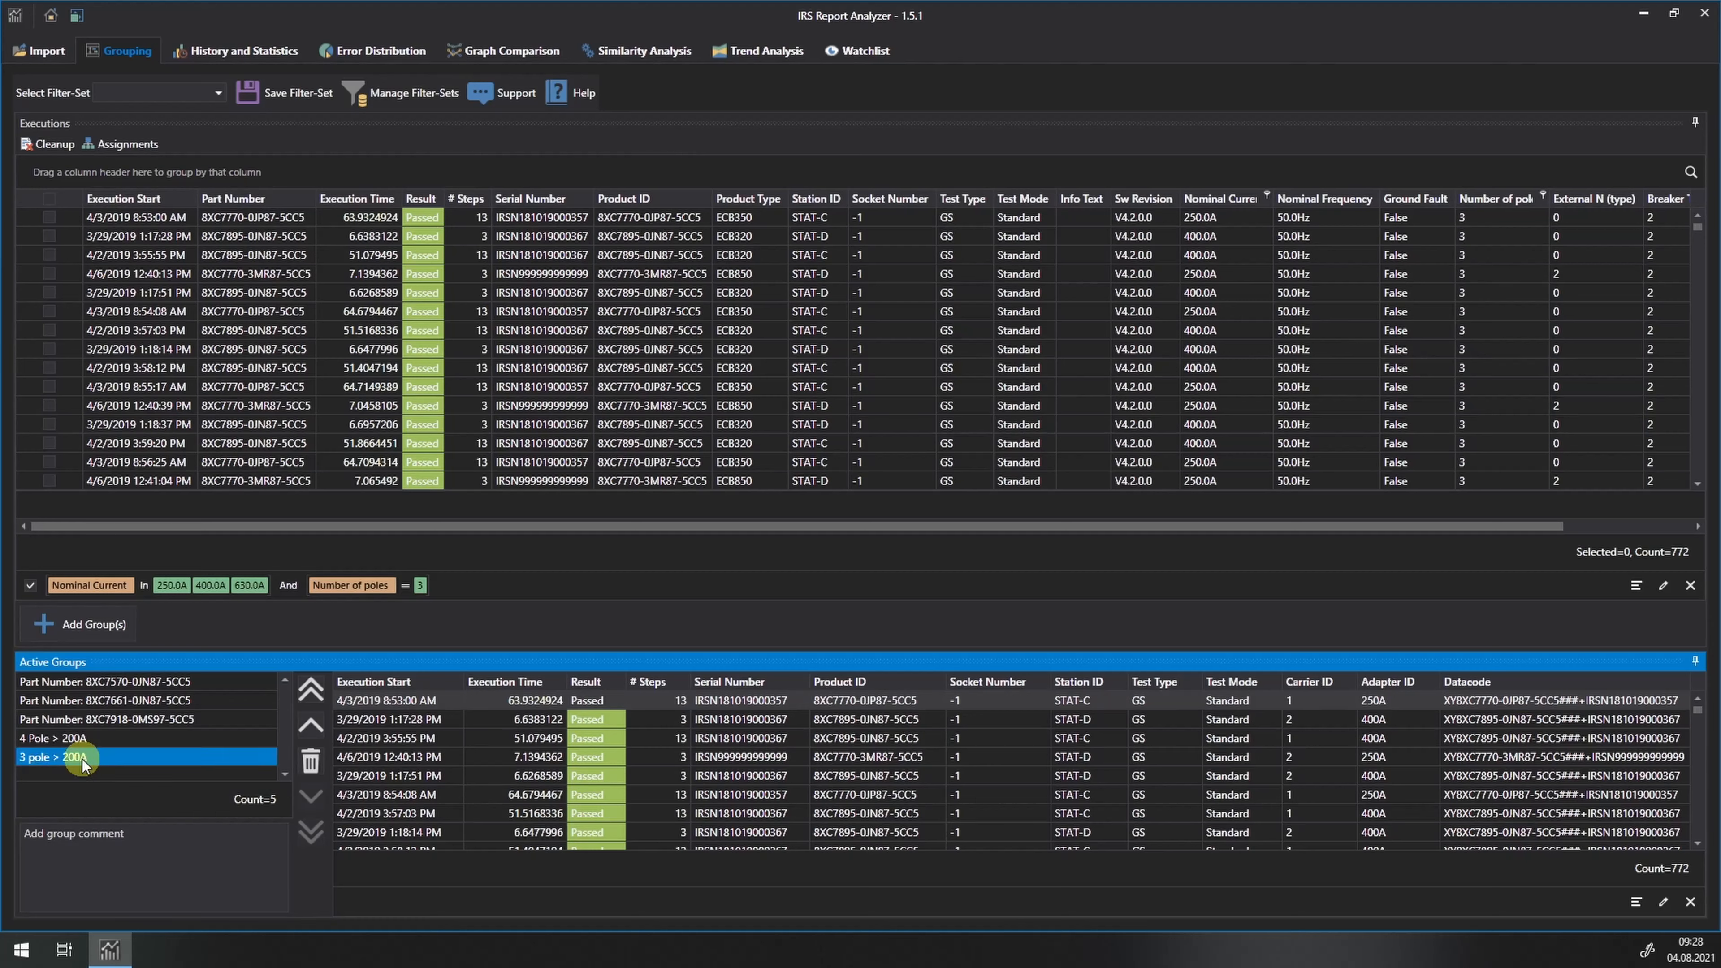
Comment the 3 pole > 200A group with "This group makes no sense" and the 4 Pole > 200A group with "Demo group", and check both comments
left_click(67, 843)
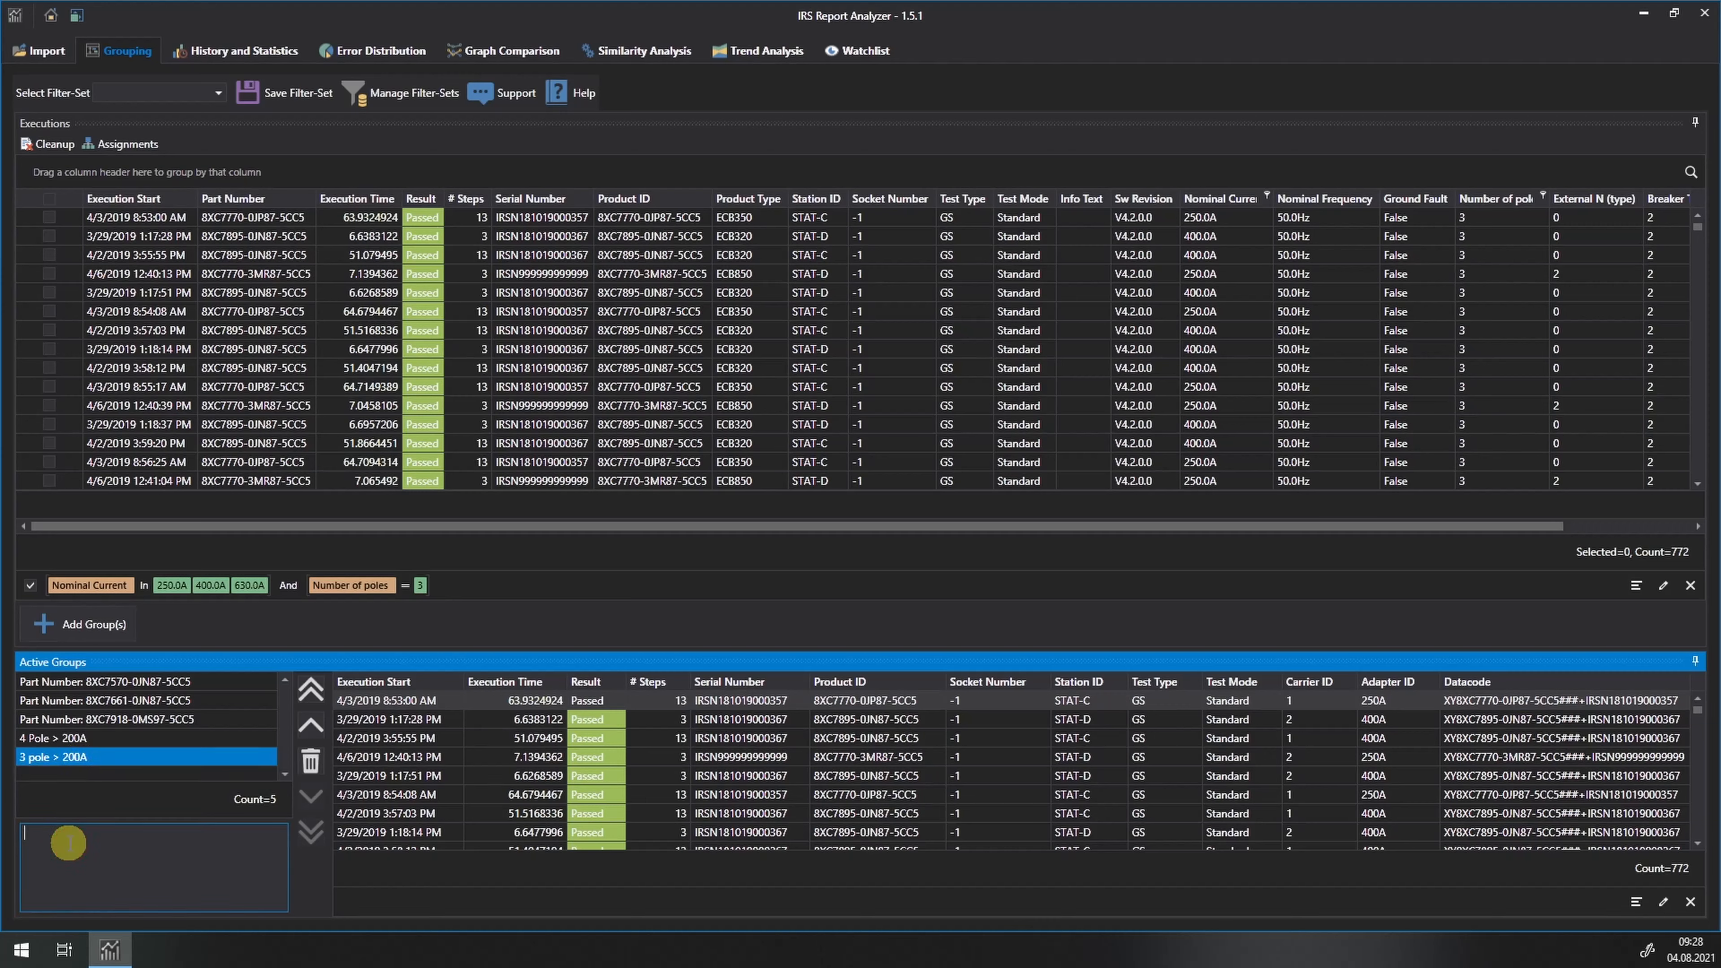
type("This group makes no sense")
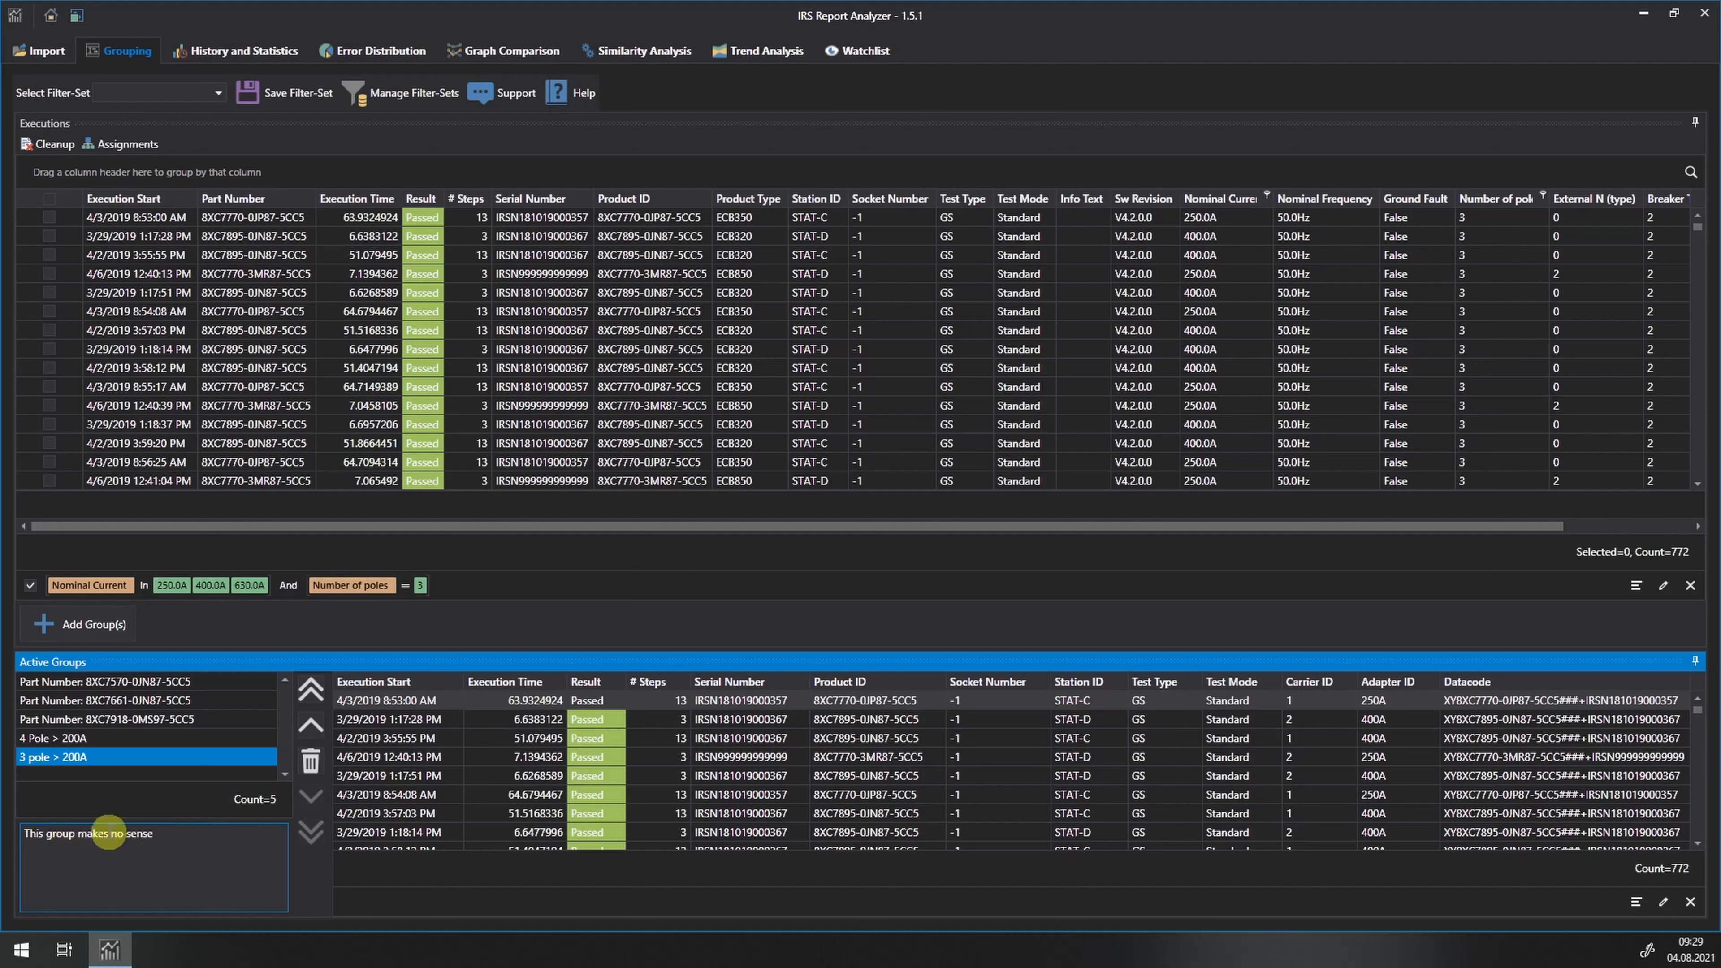
left_click(102, 740)
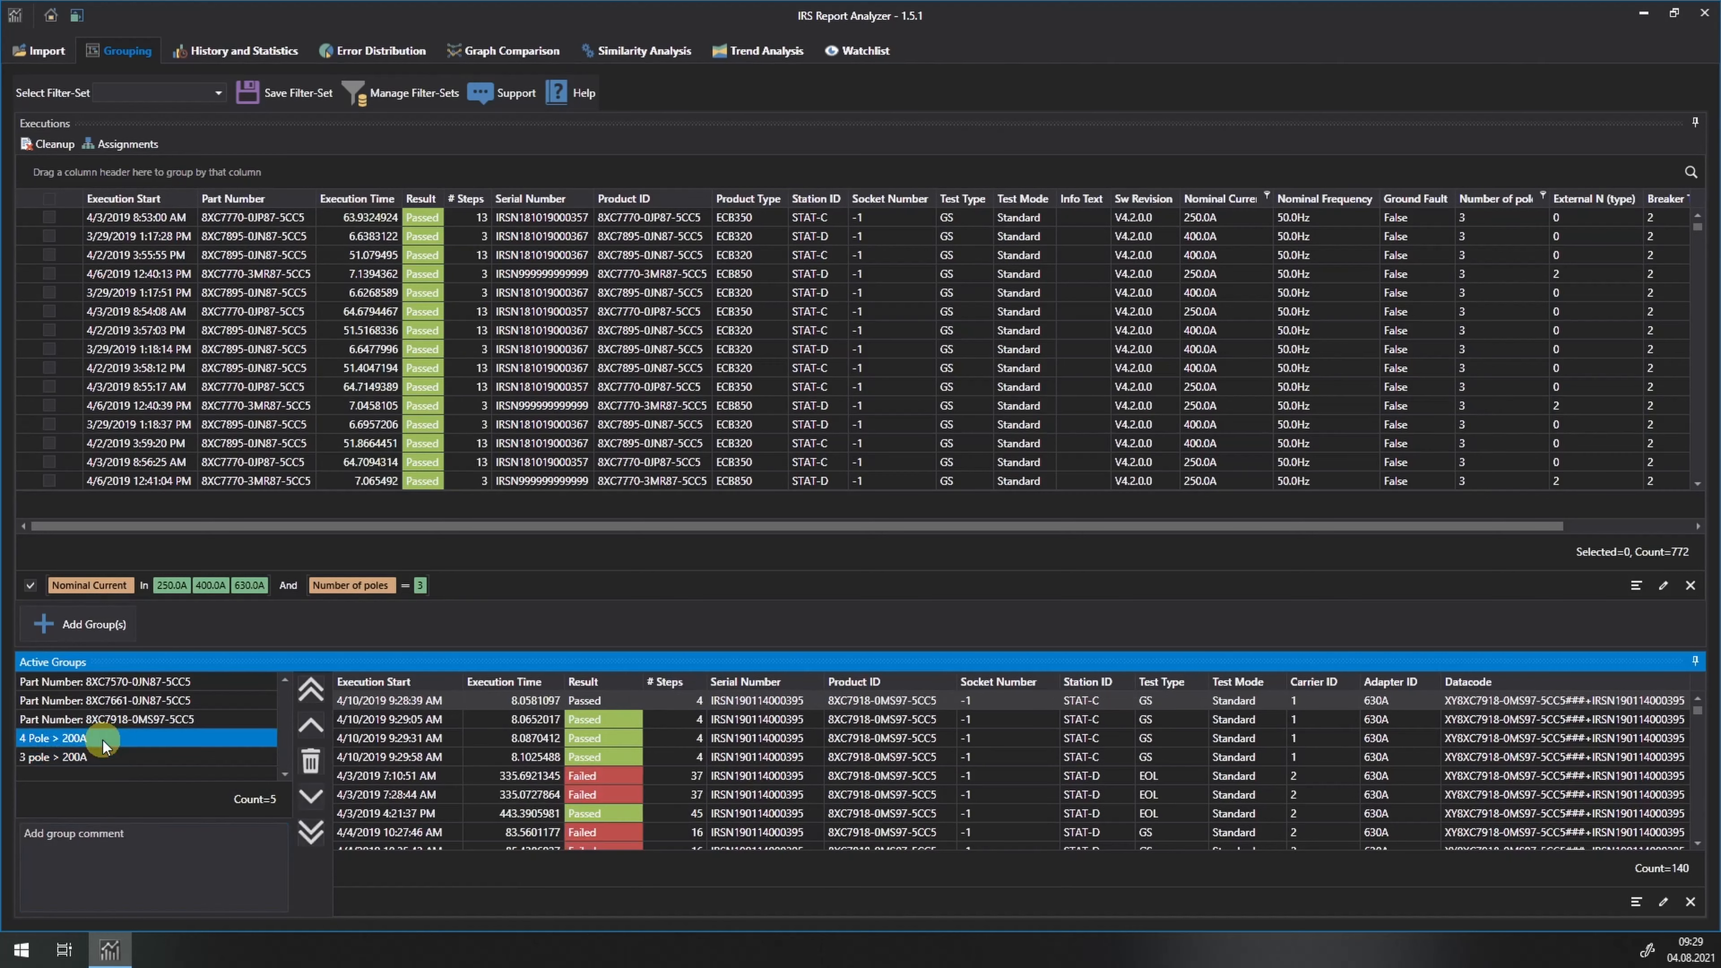
left_click(97, 839)
type("Demo")
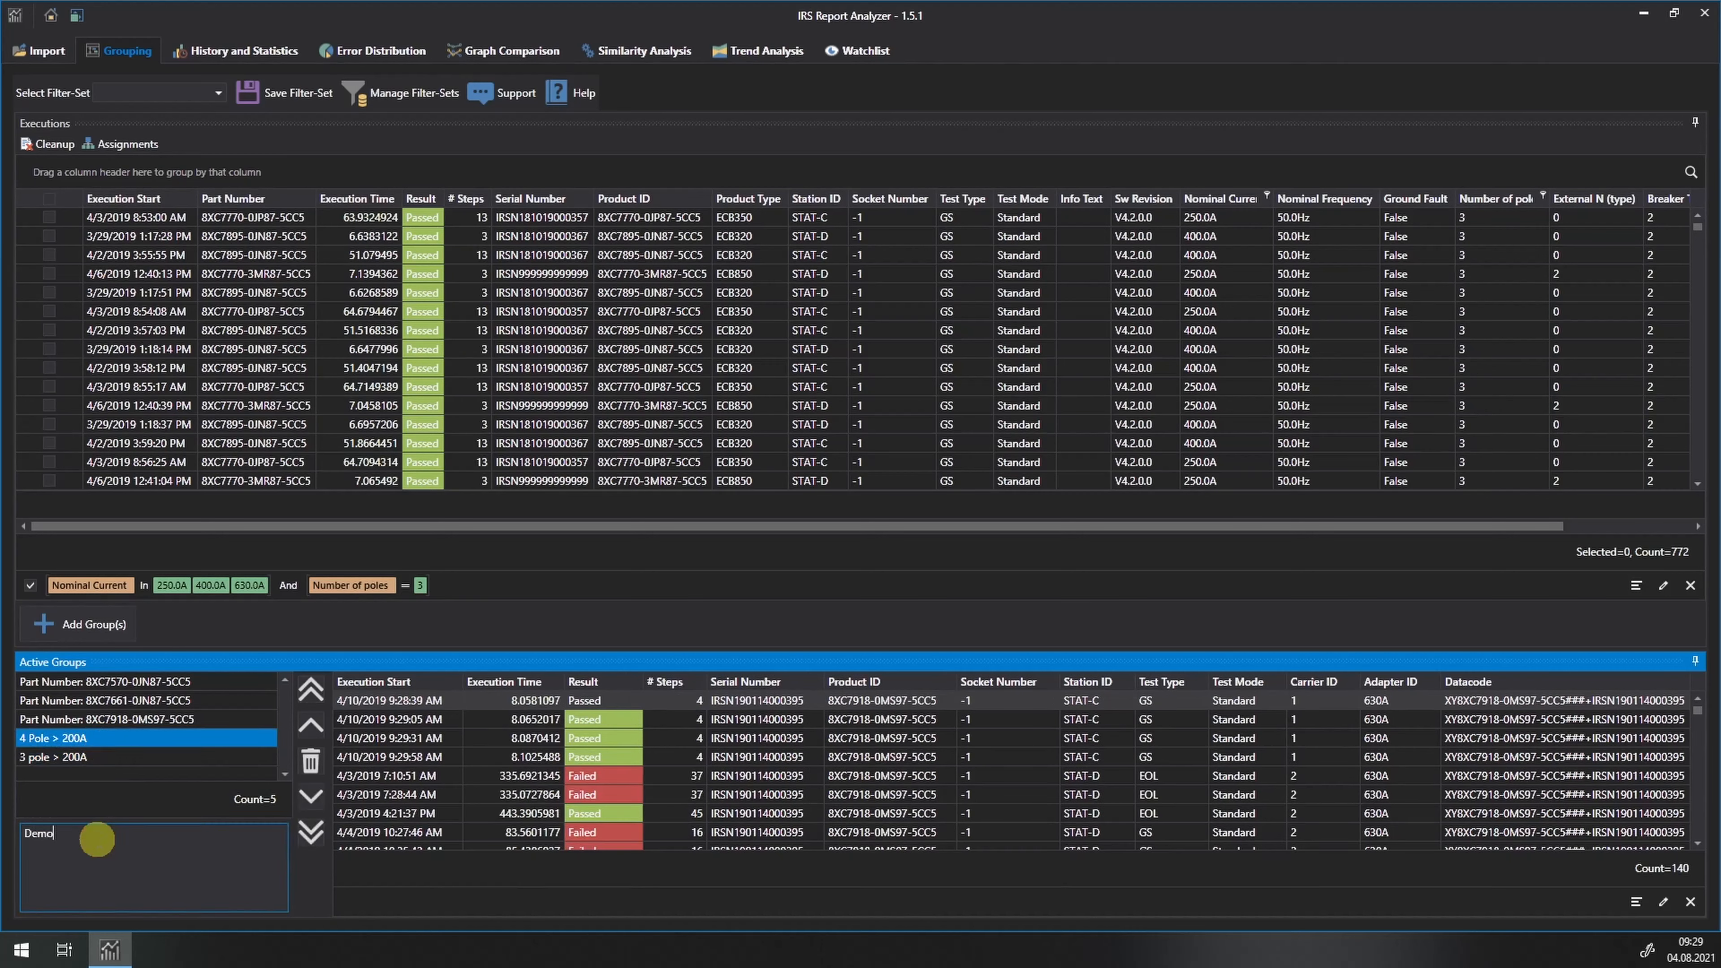
type(" group")
left_click(90, 757)
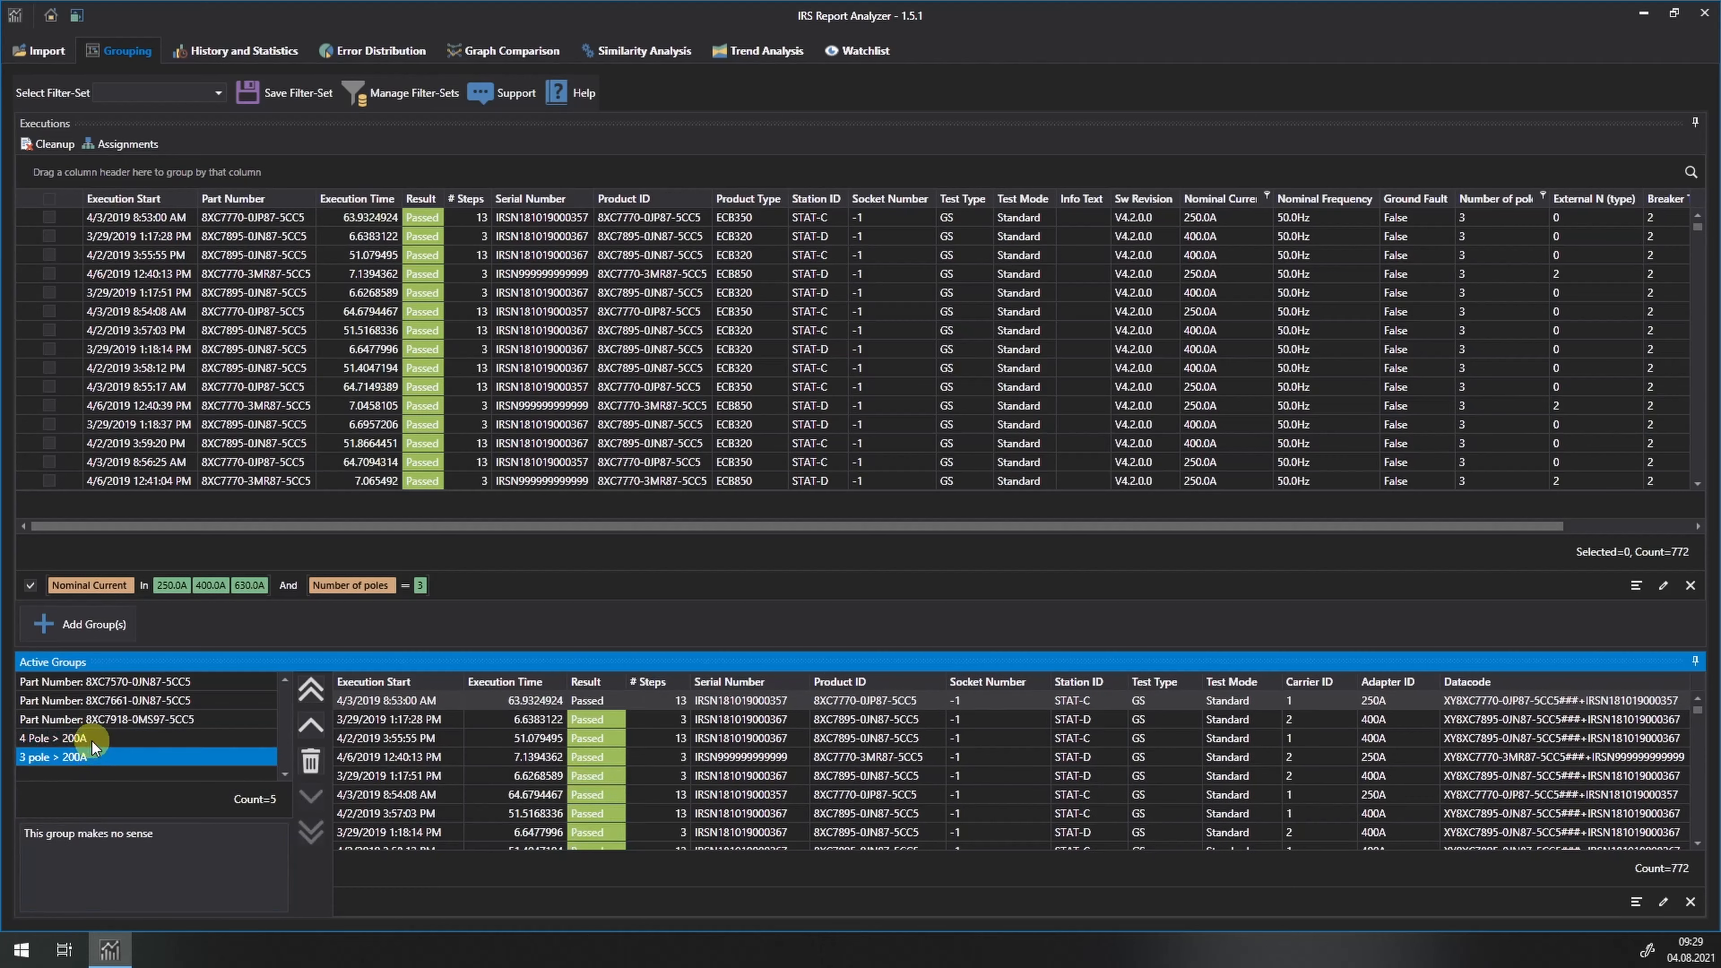
left_click(91, 740)
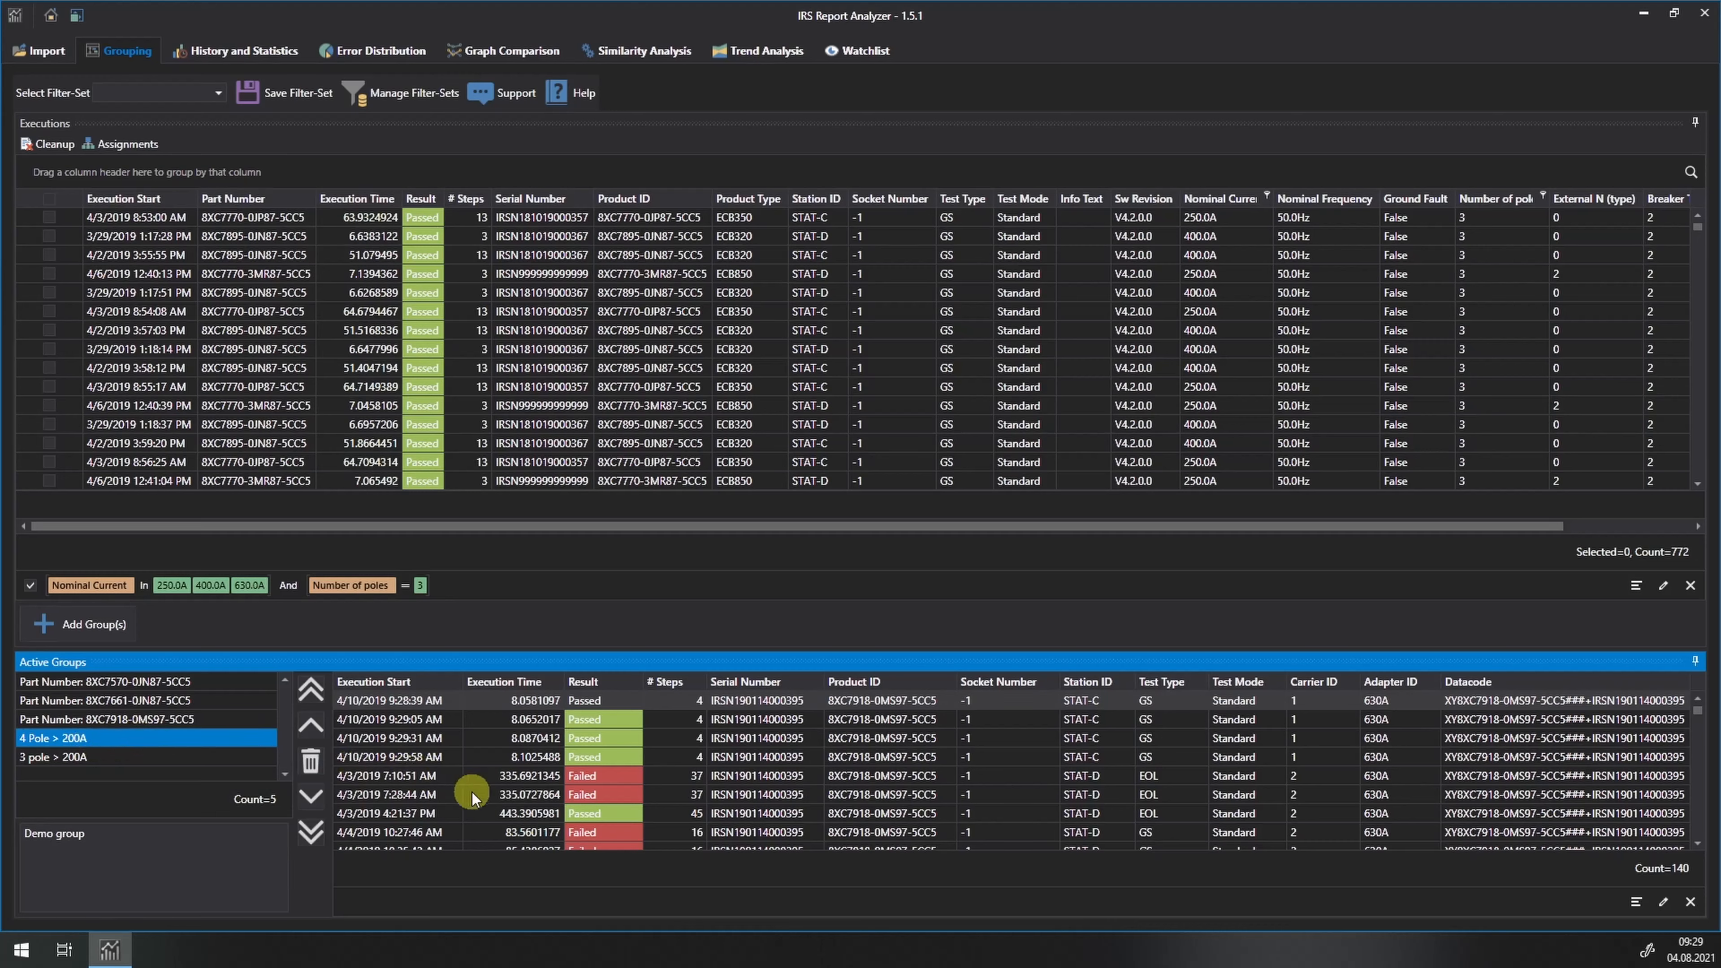
Filter the executions of the 4 Pole > 200A group by Result to the values Error and Terminated
scroll(474, 800, "down", 2)
scroll(474, 800, "down", 1)
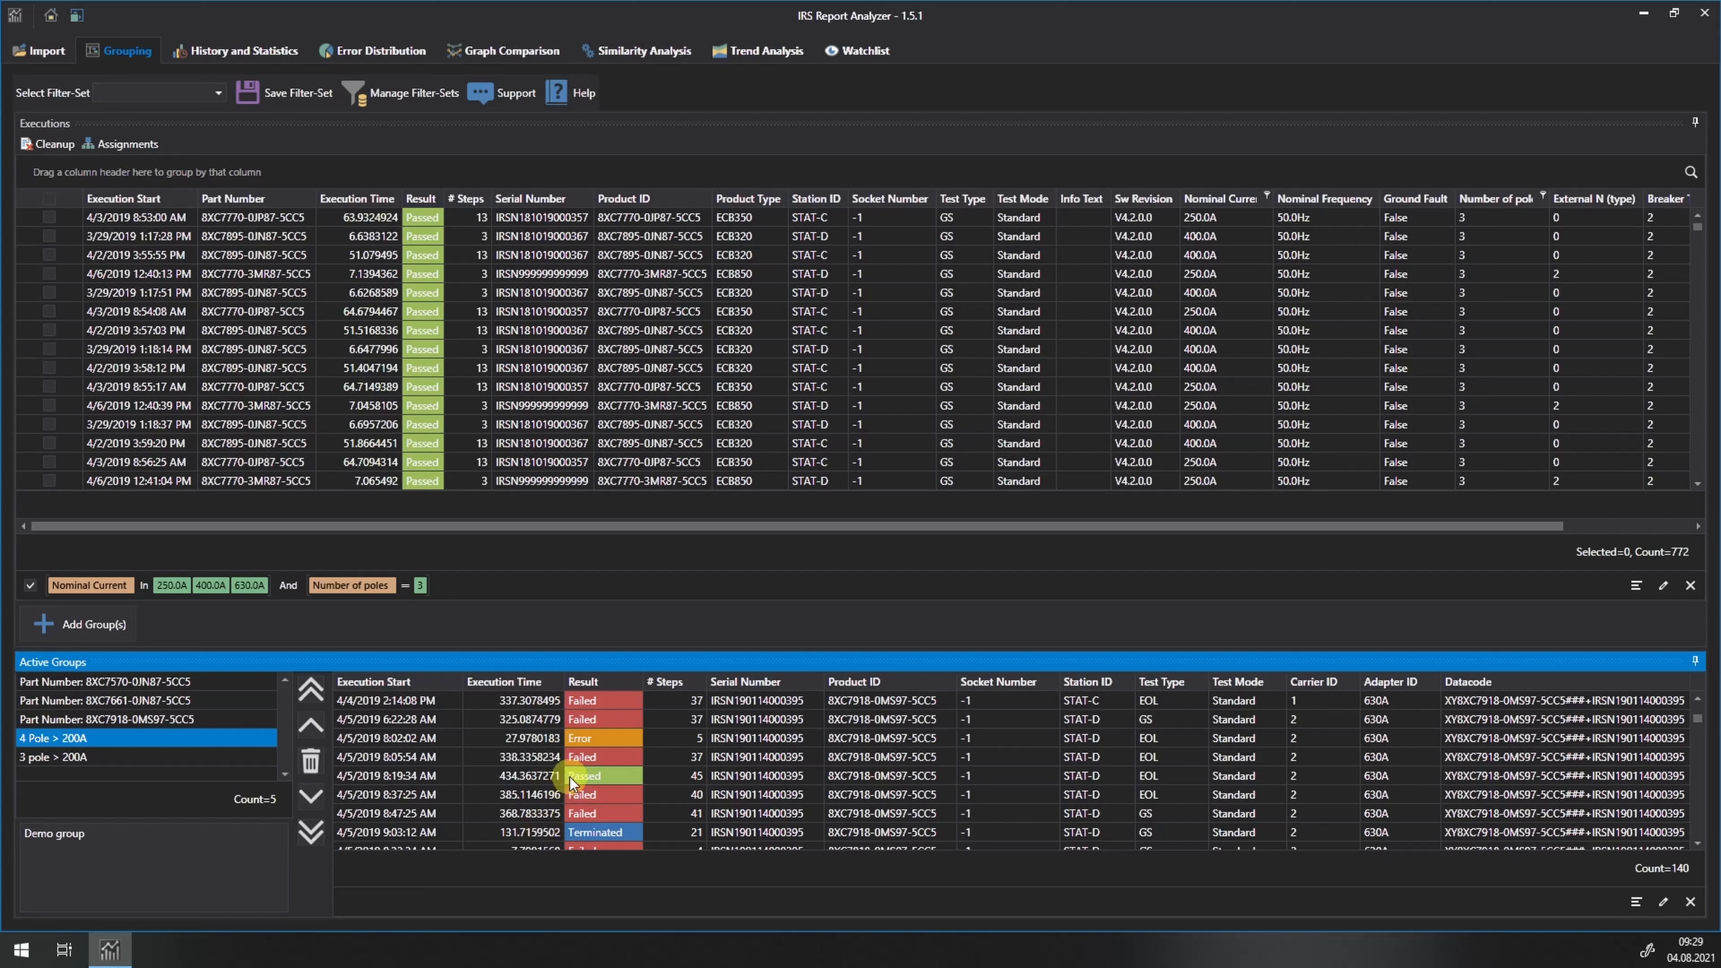
scroll(606, 699, "up", 1)
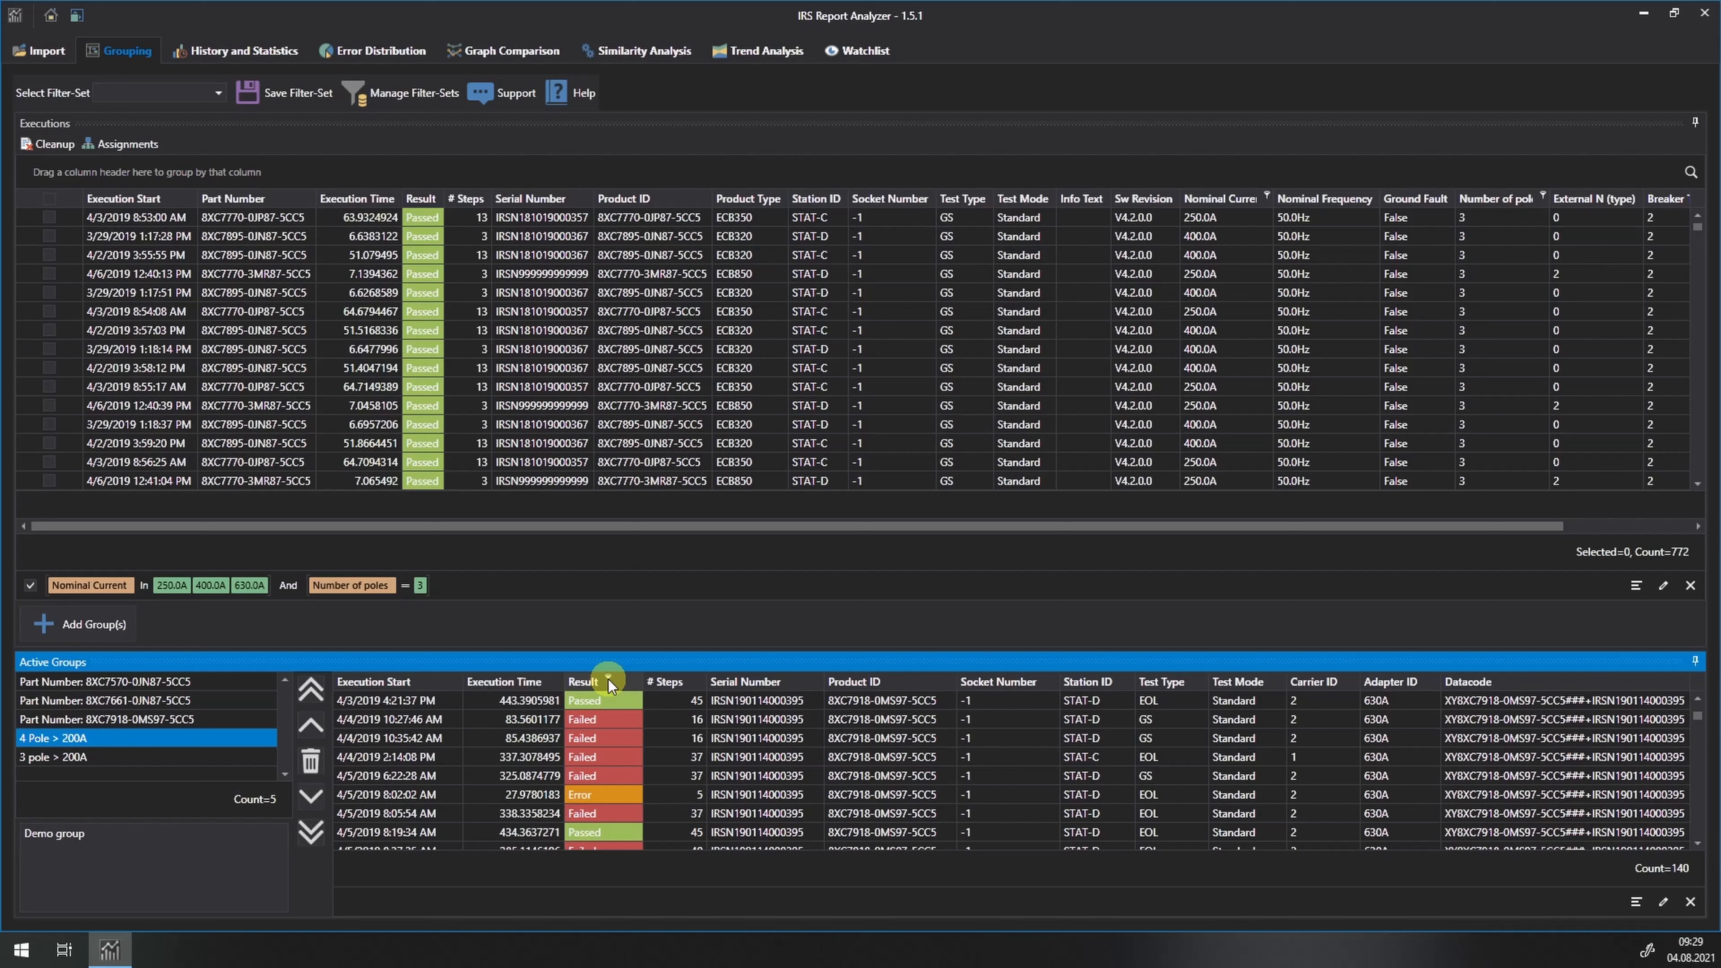
left_click(608, 680)
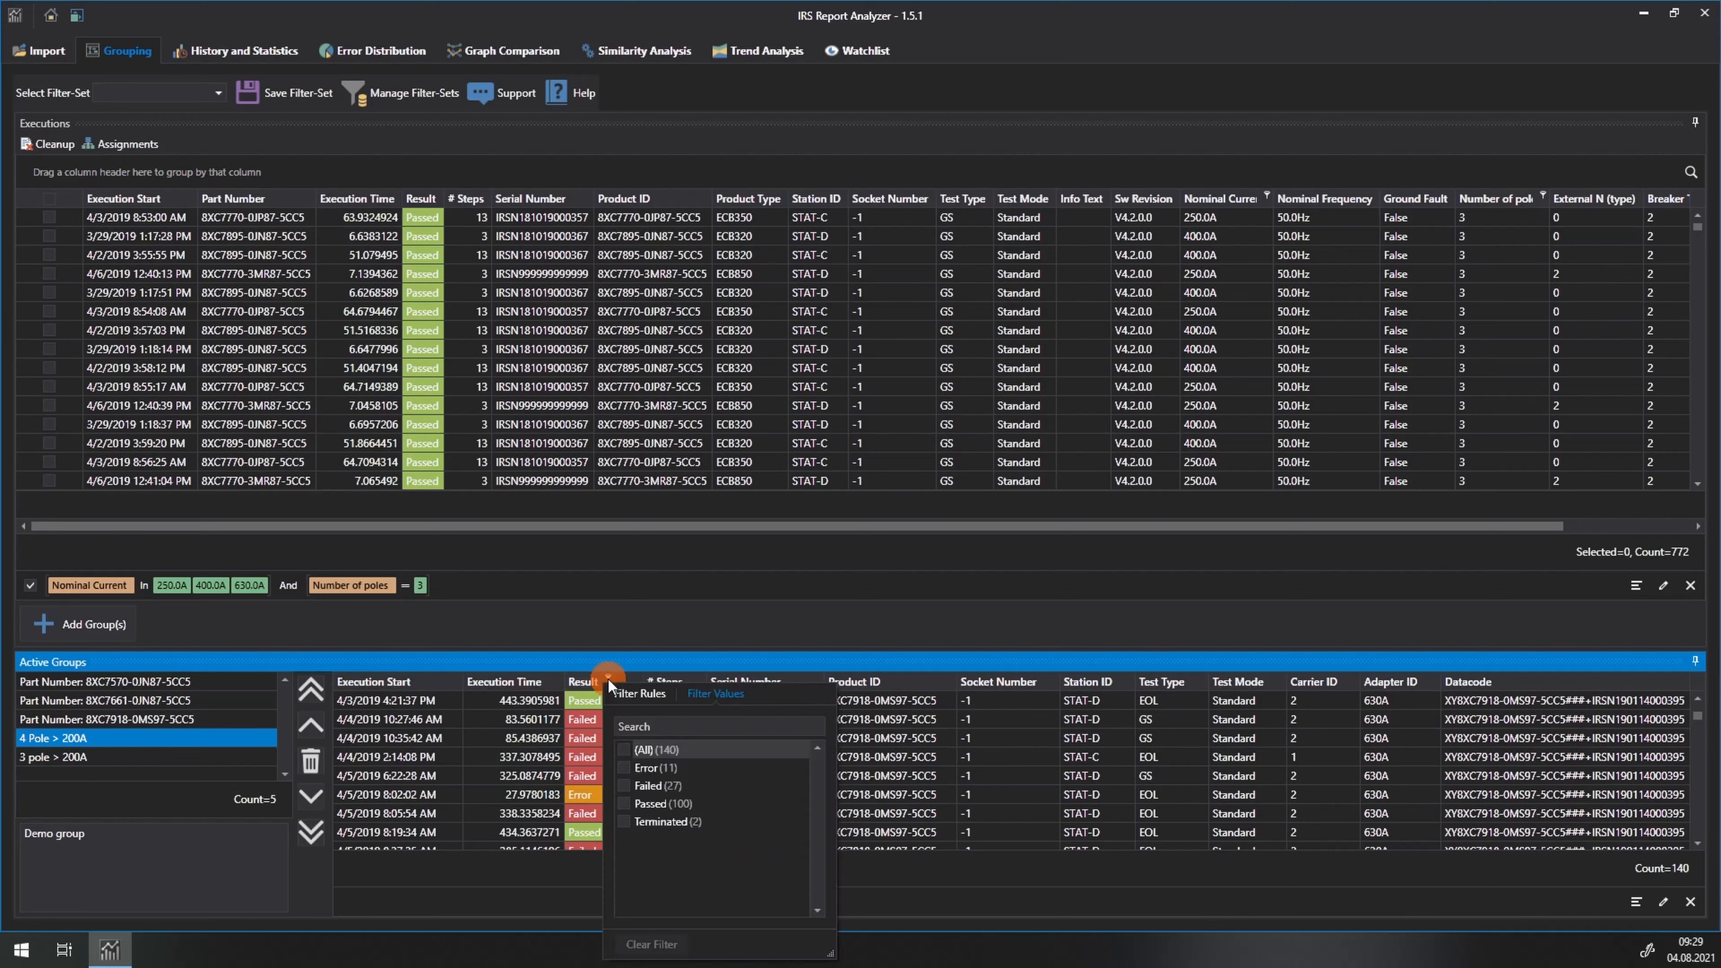
left_click(624, 768)
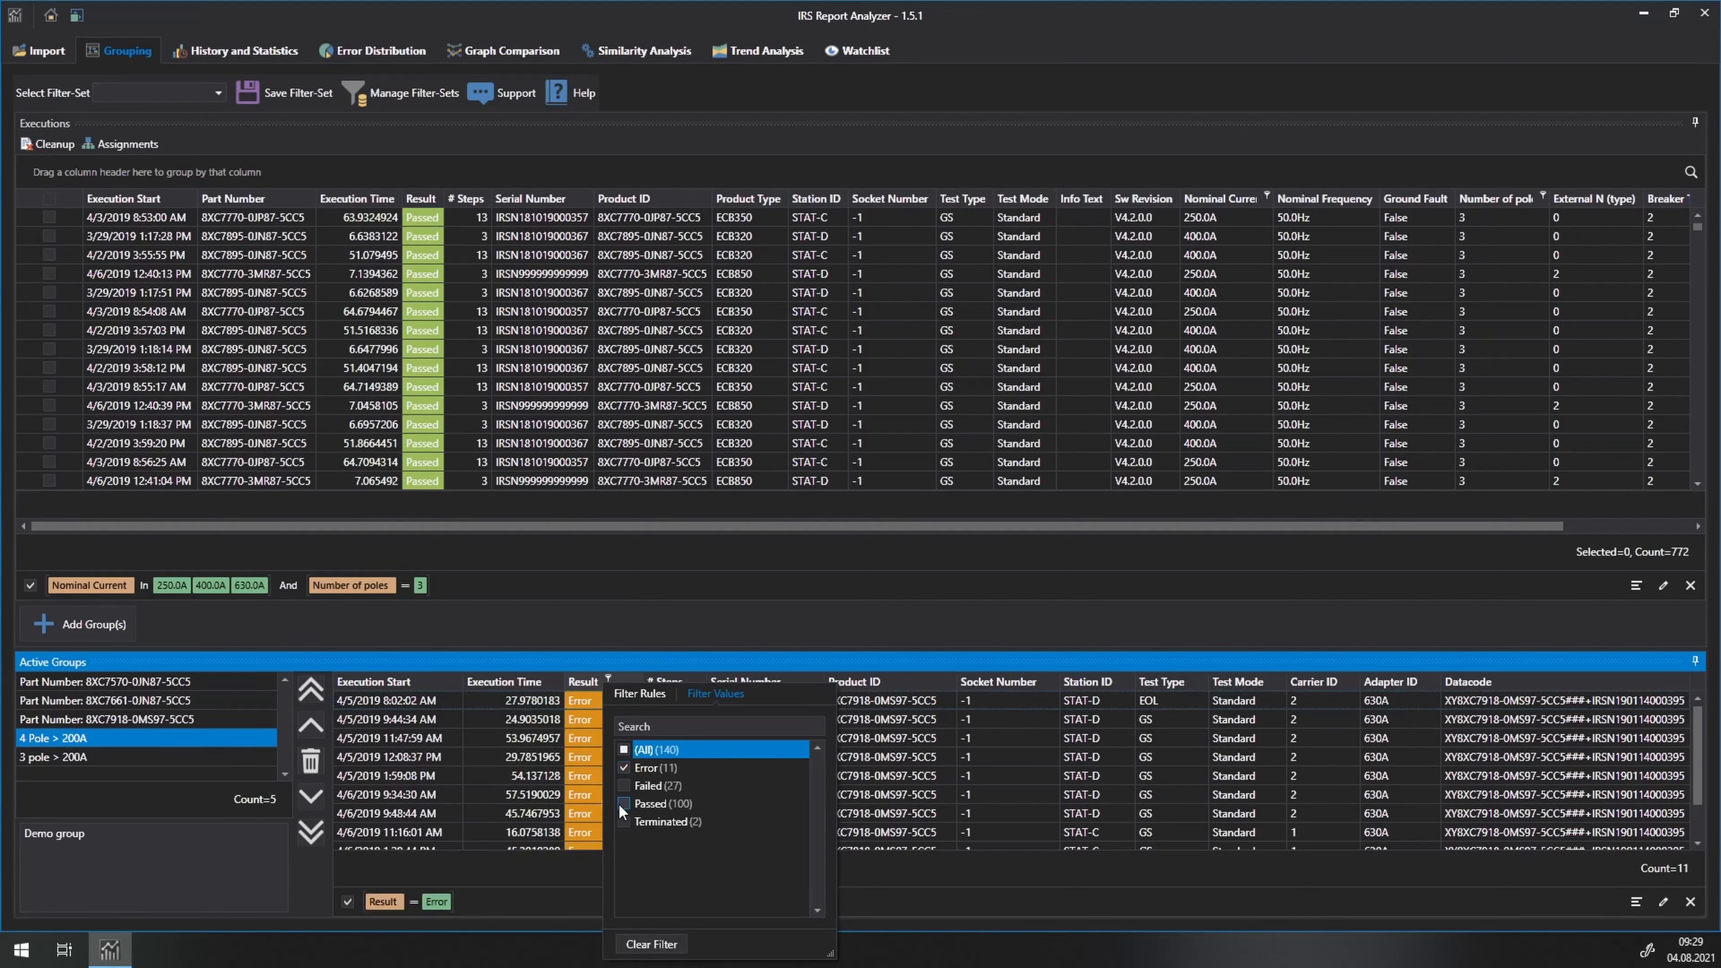
left_click(622, 822)
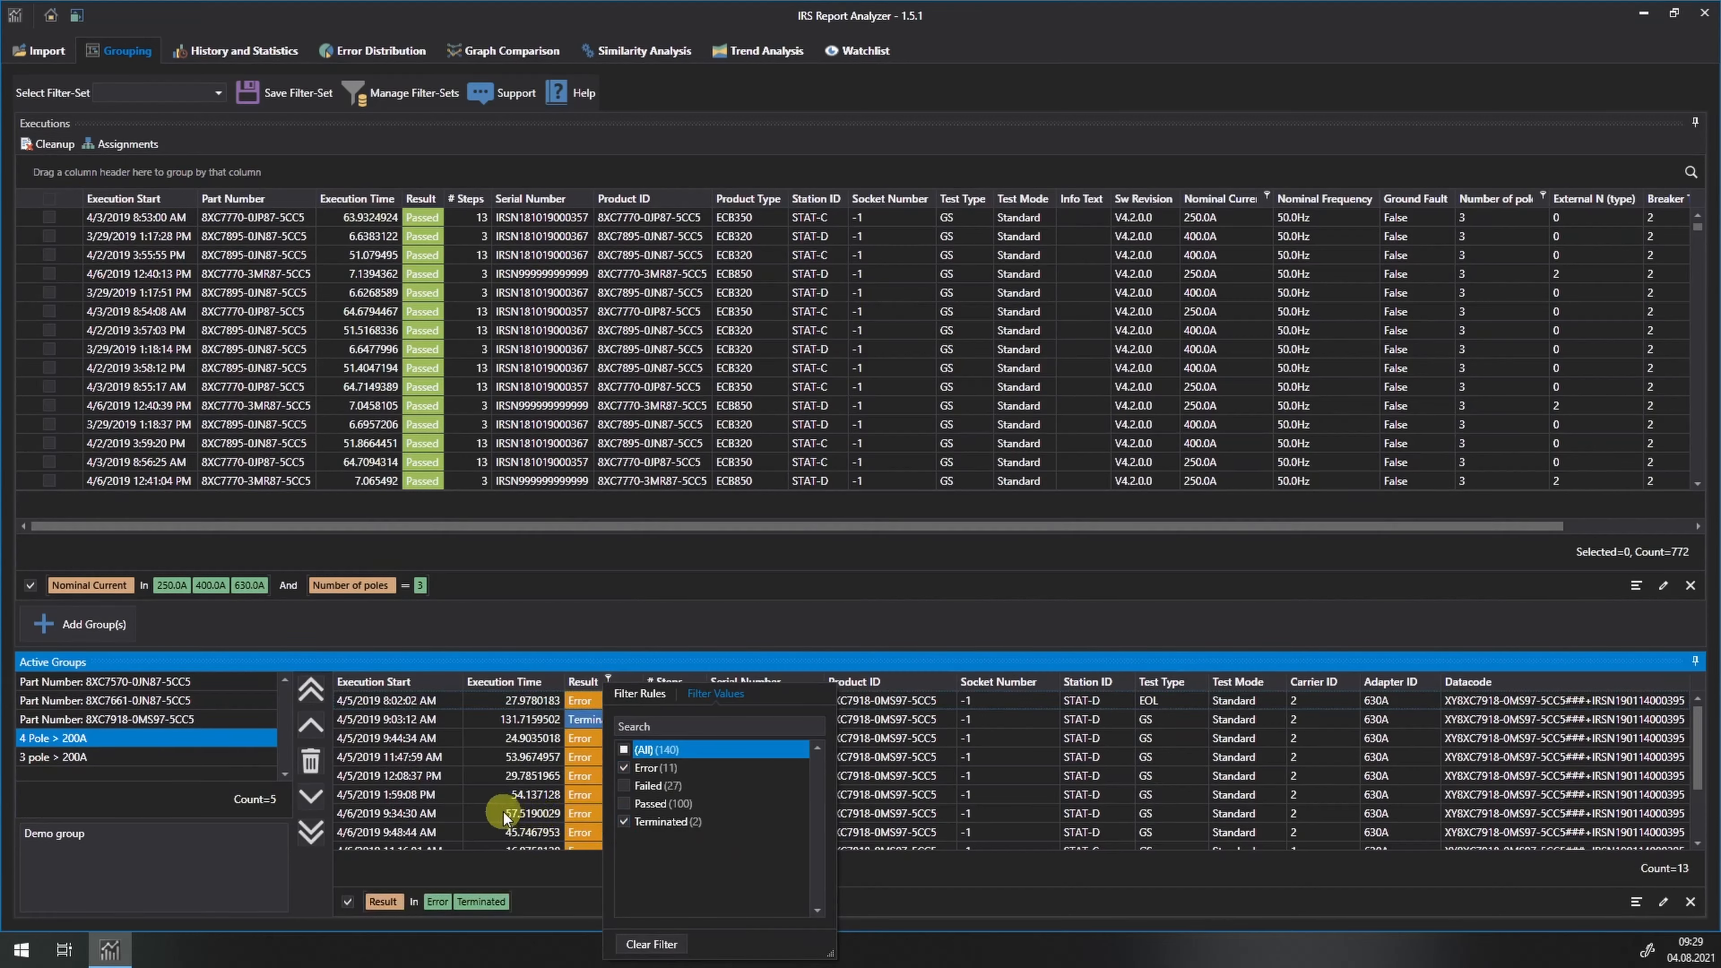
left_click(493, 818)
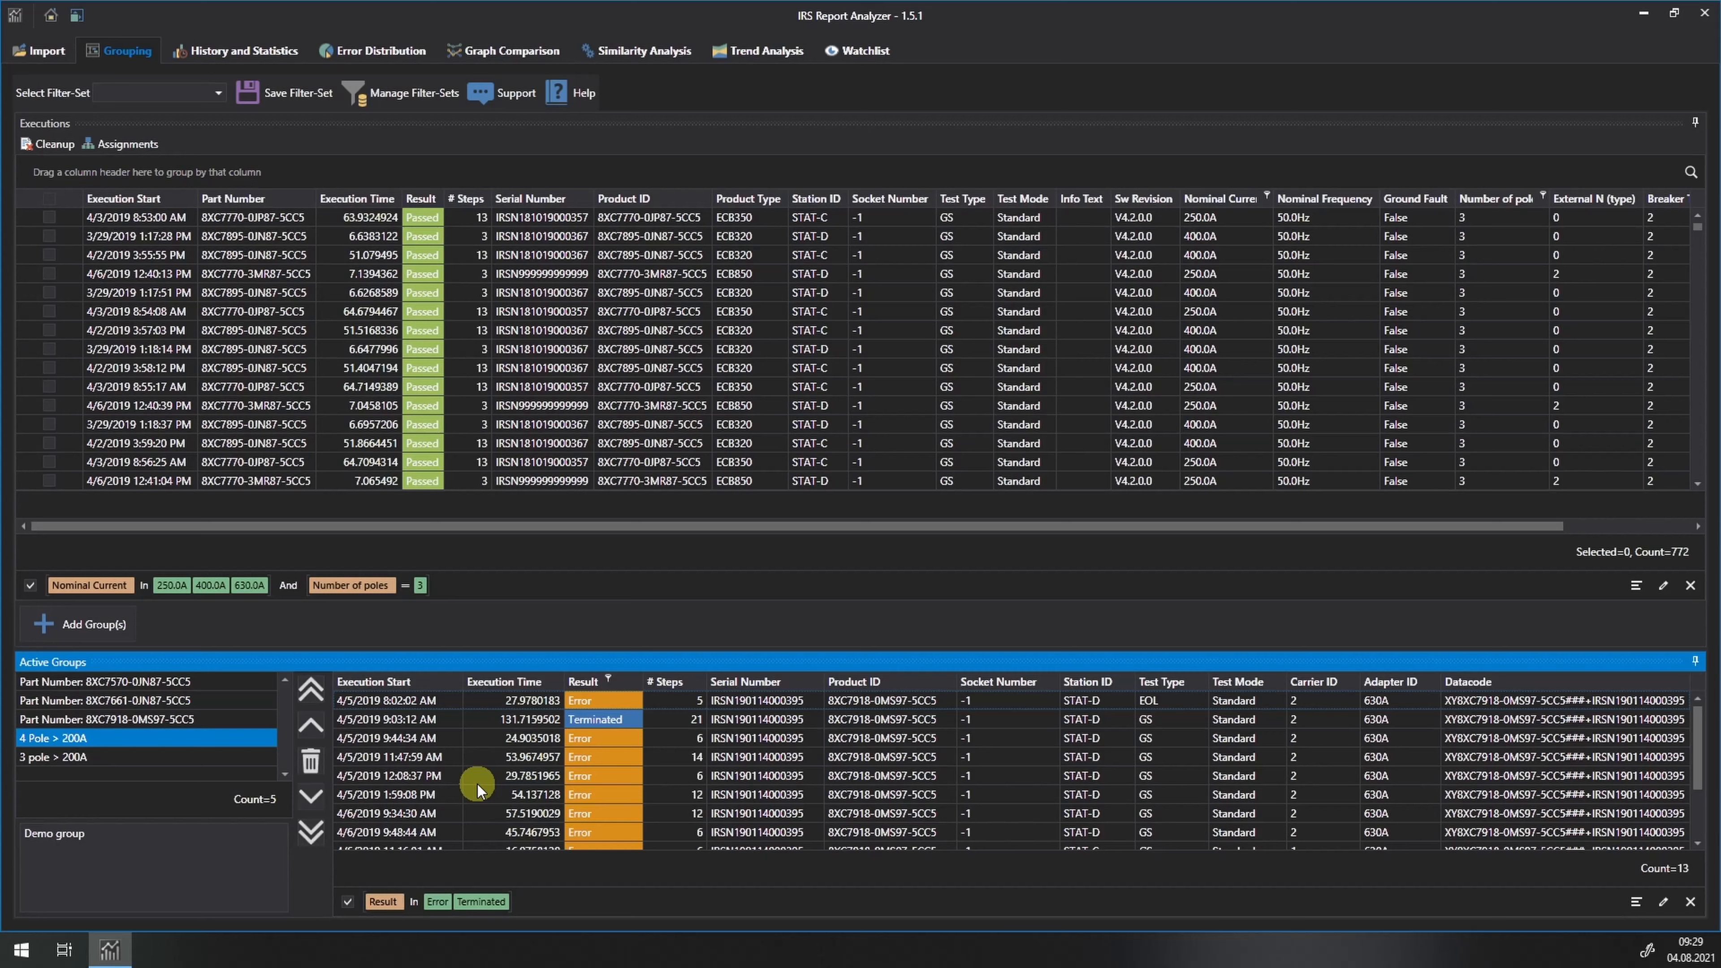
Delete all the Error and Terminated executions from the 4 Pole > 200A group and clear its Result filter
key("ctrl+a")
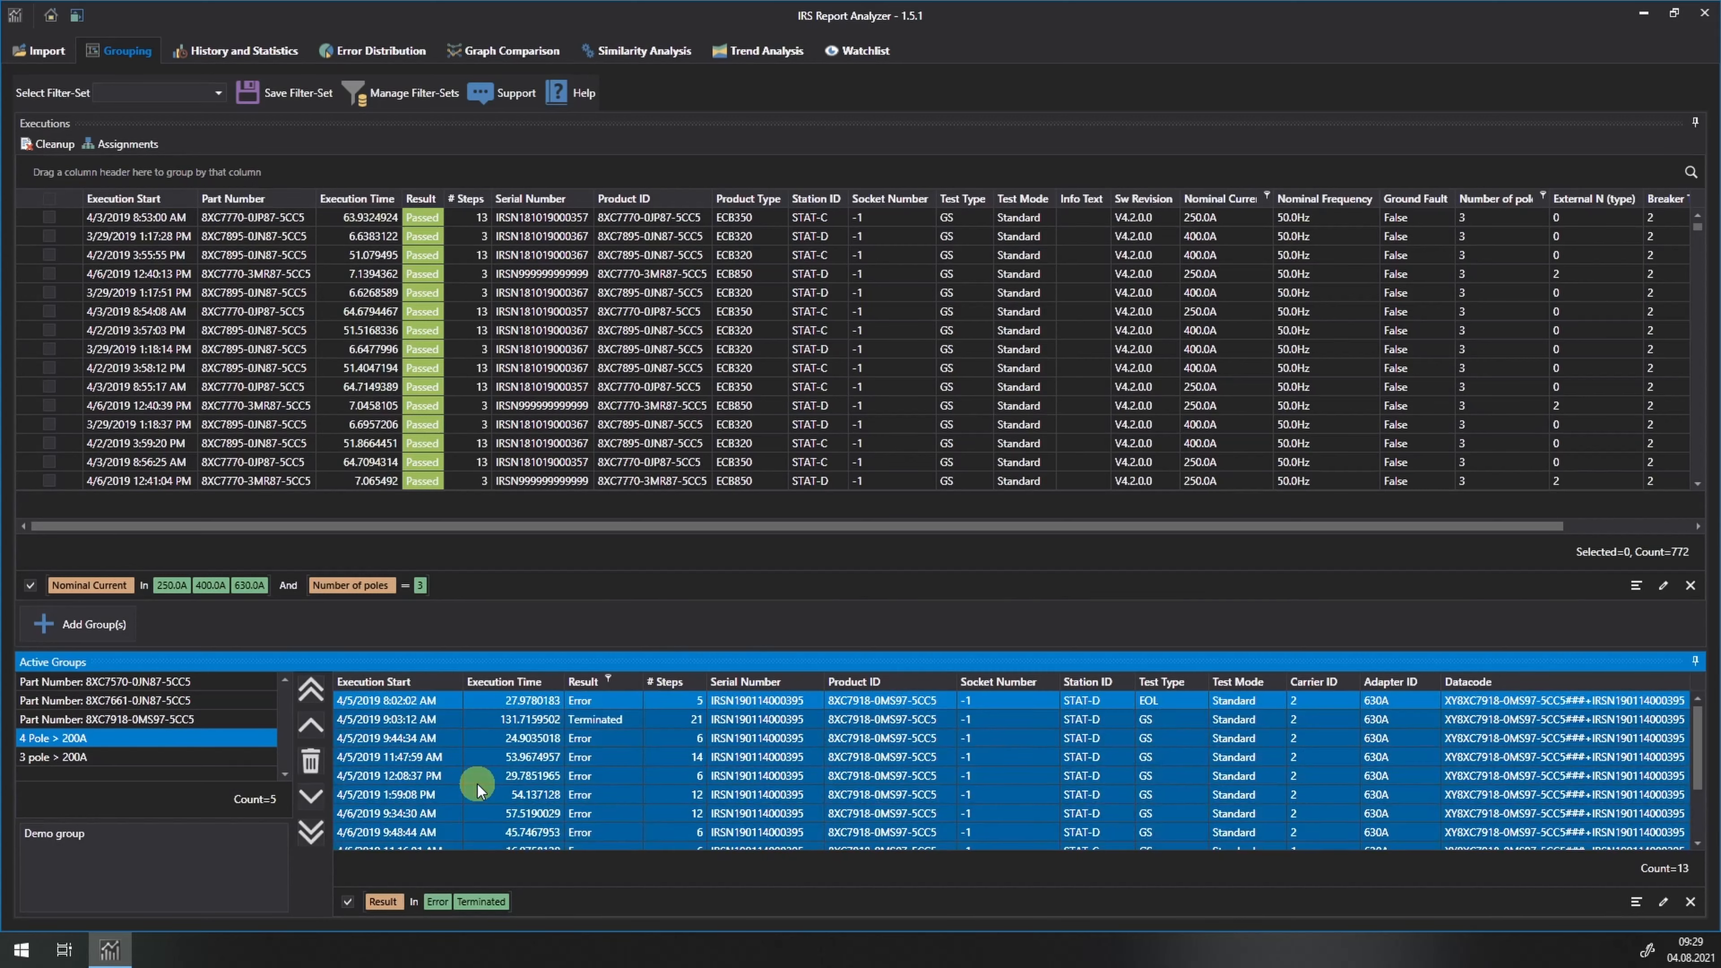
key("Delete")
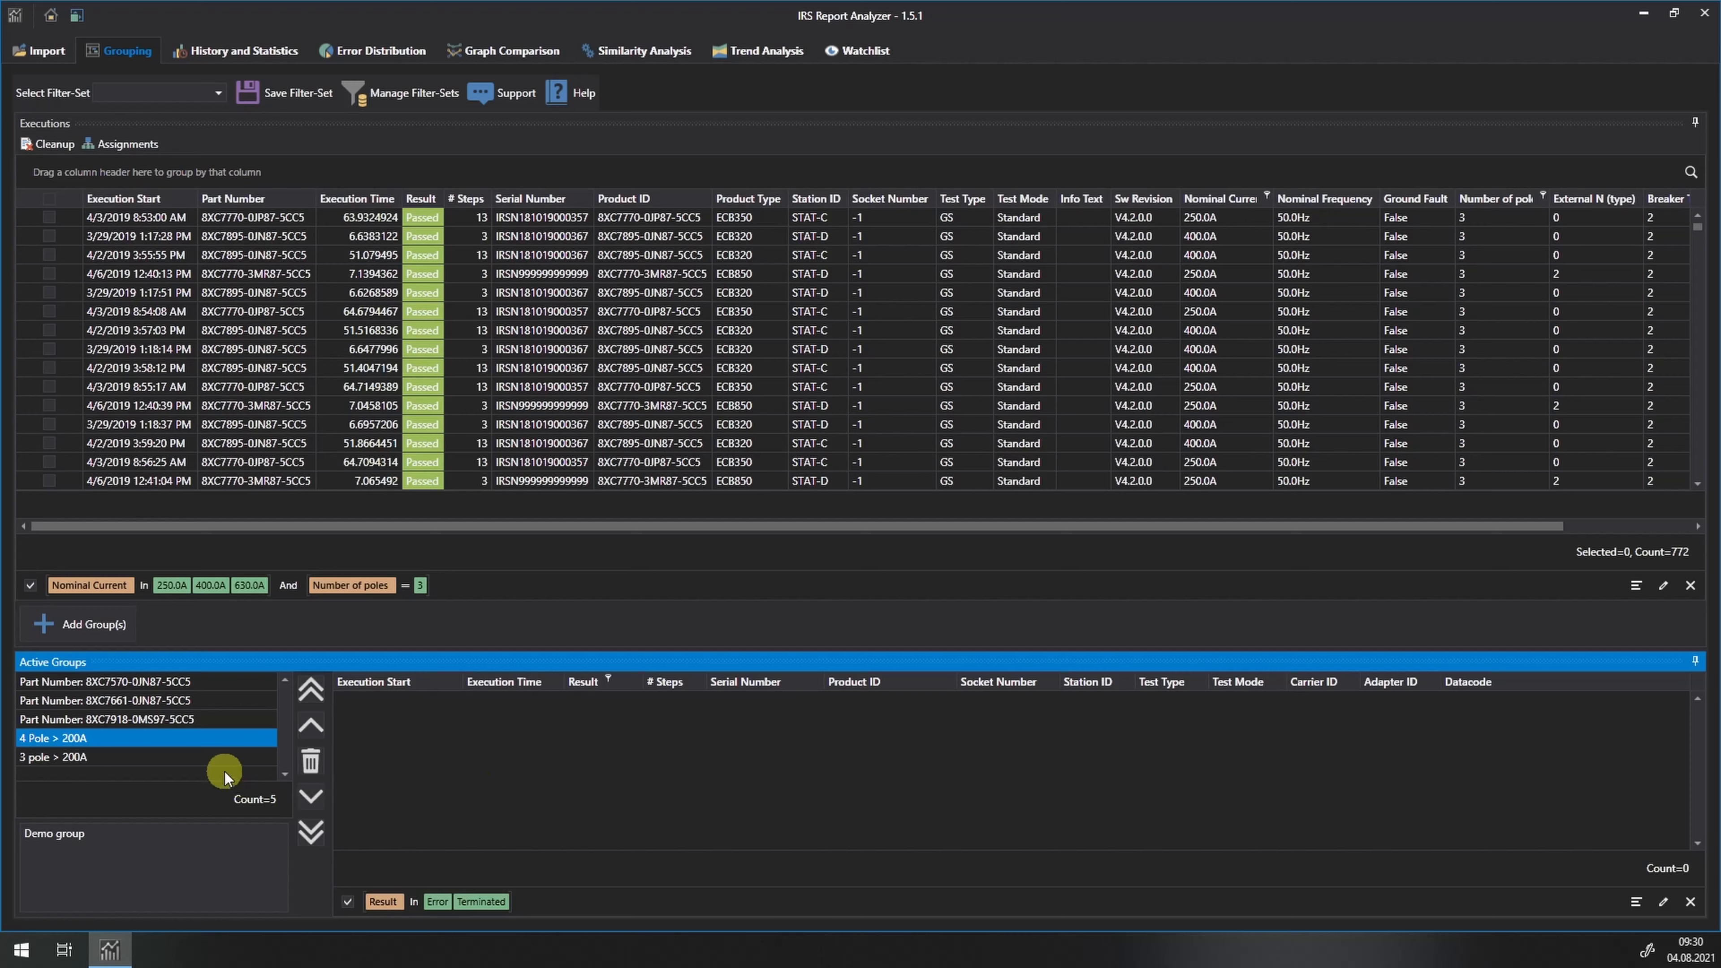
left_click(224, 755)
left_click(230, 744)
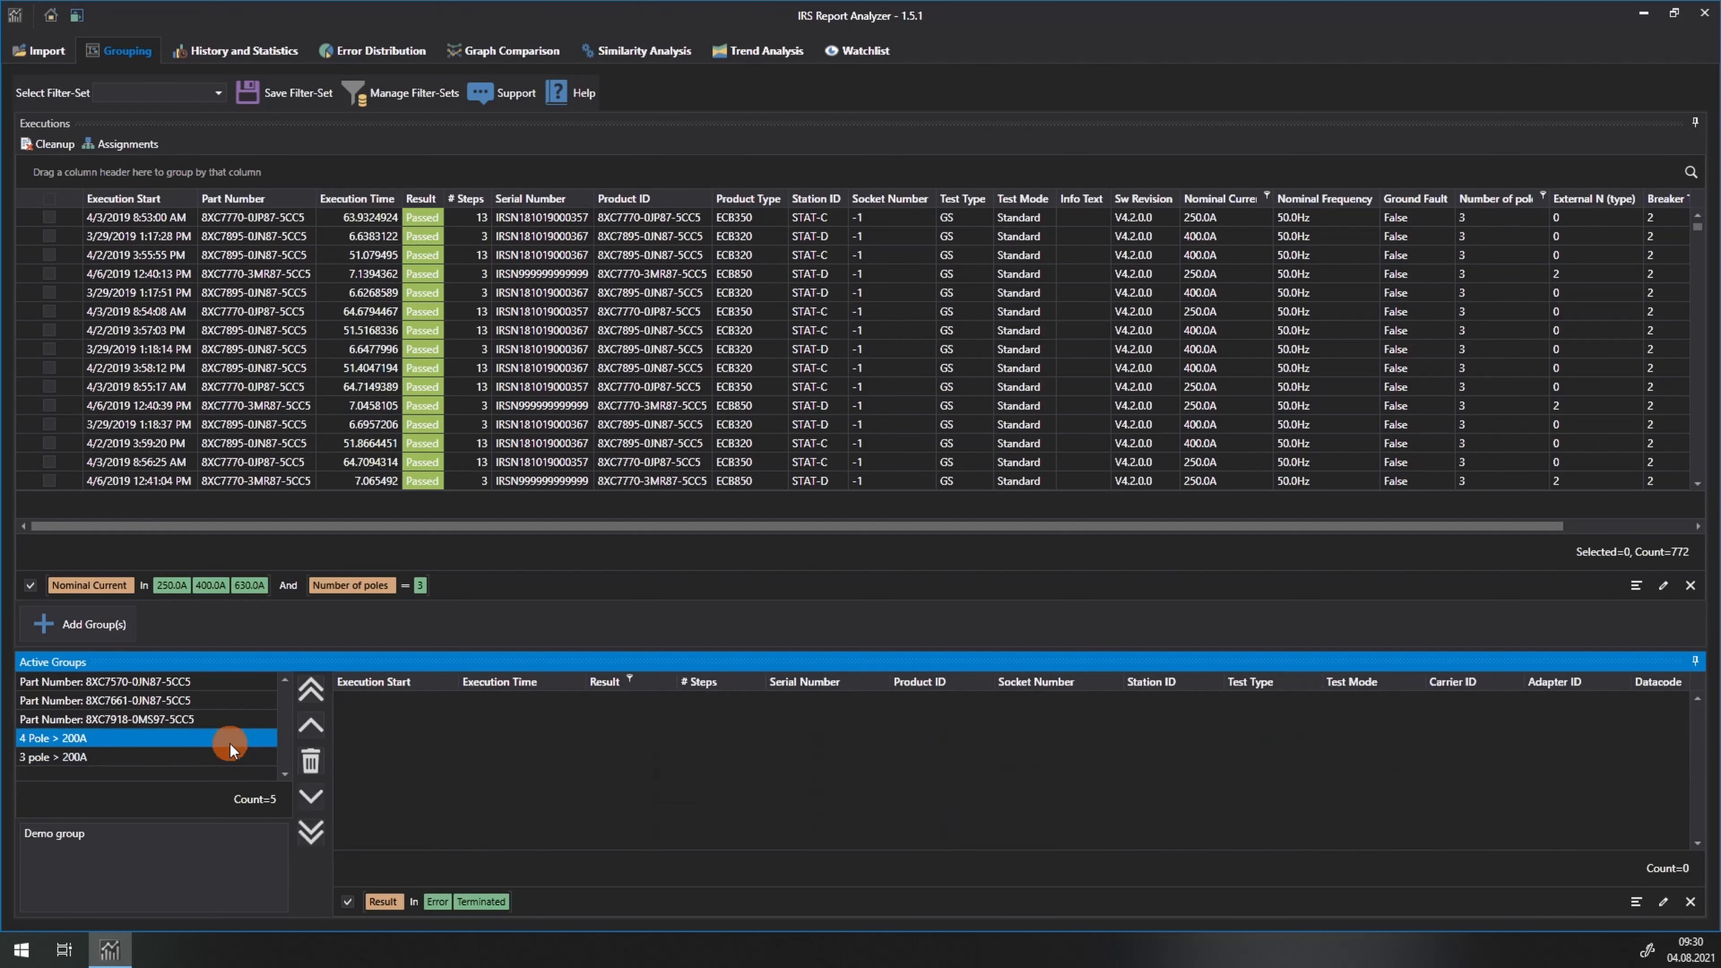
left_click(347, 902)
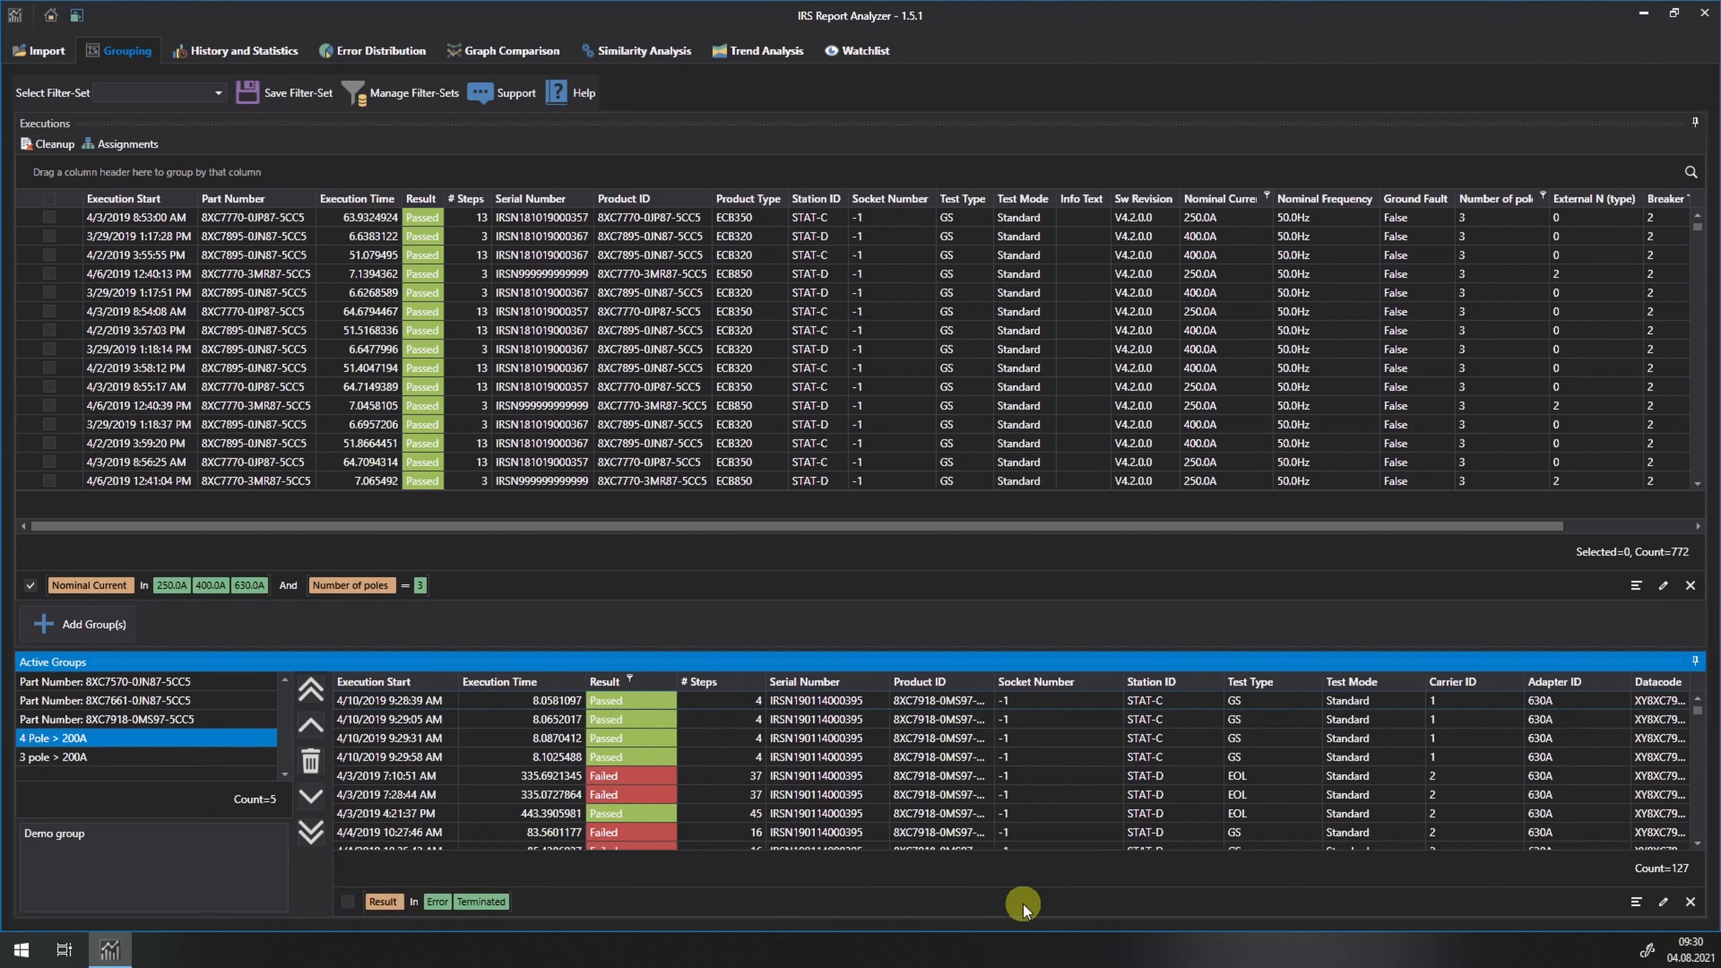
left_click(1690, 902)
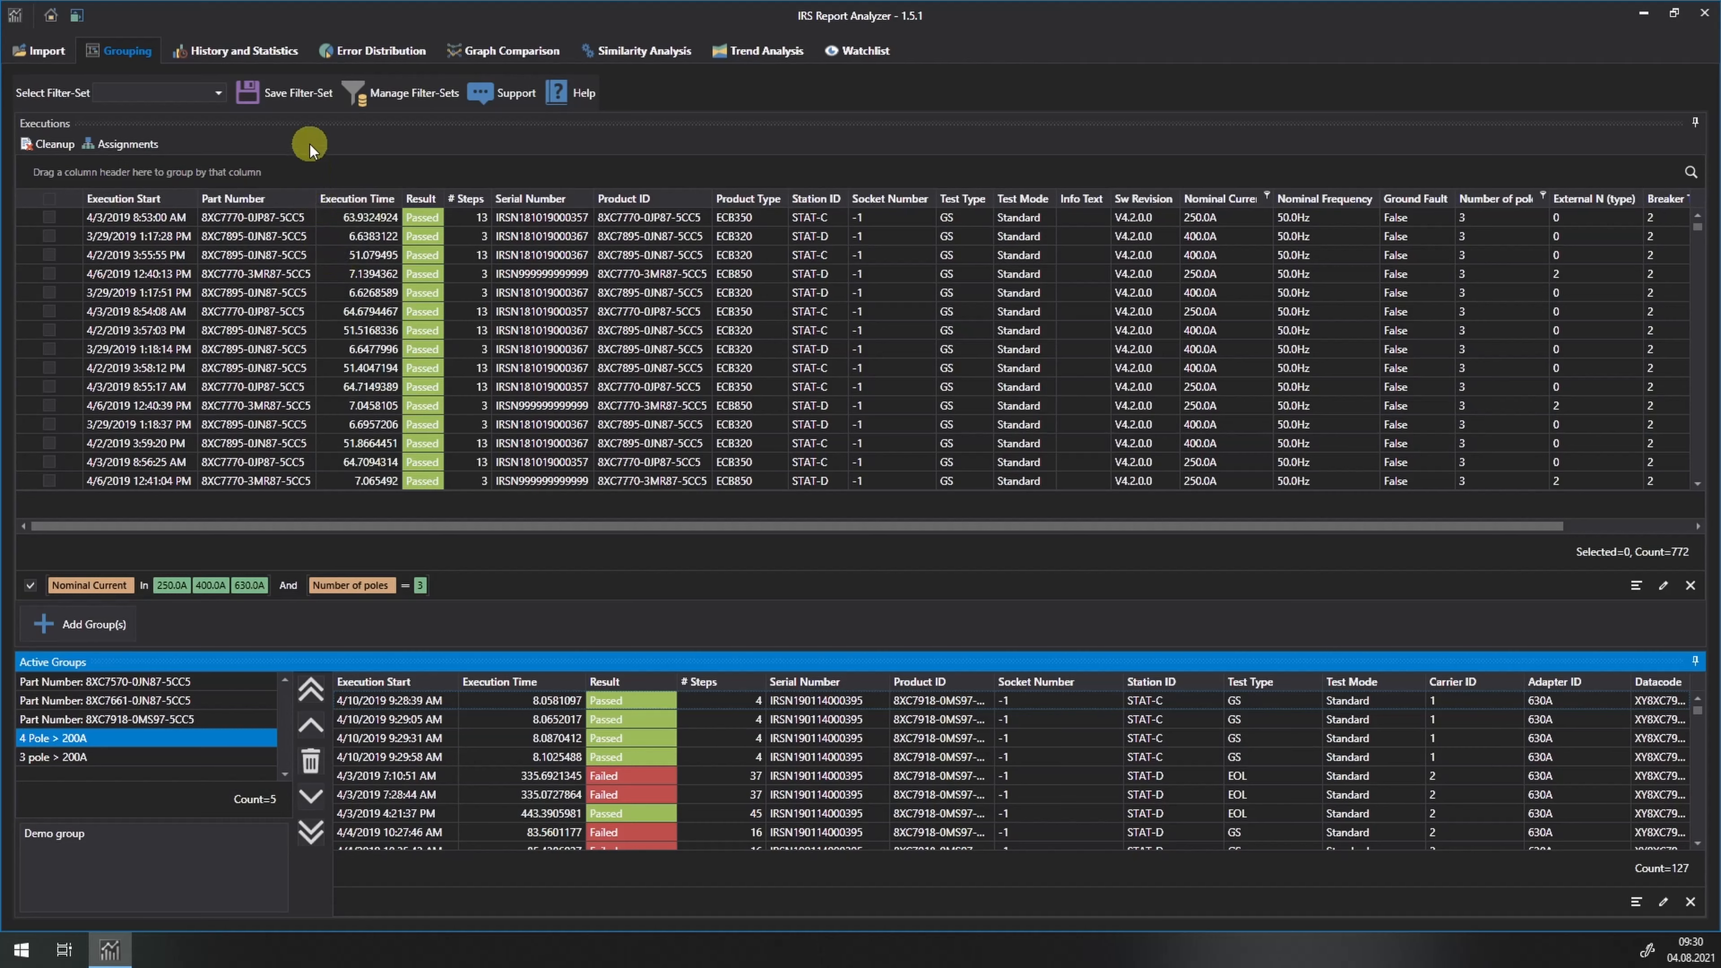
Save the current executions filter as a filter set with the description "3 pole > 200A"
left_click(294, 96)
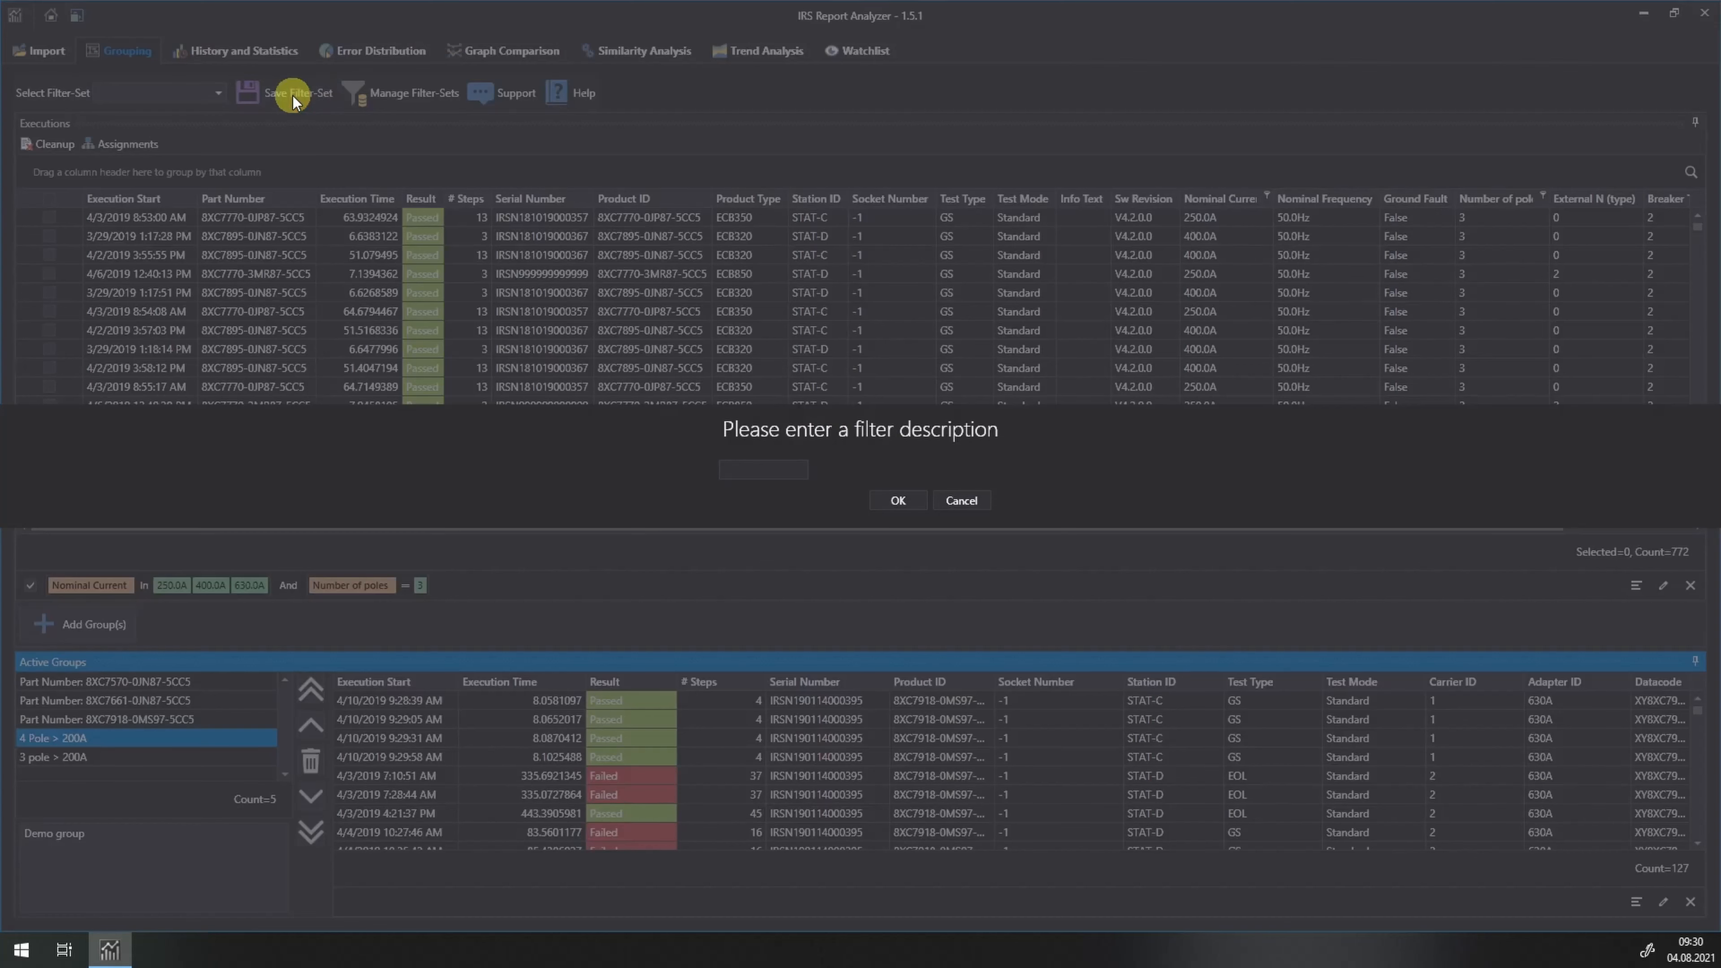
left_click(747, 470)
type("3 pole >")
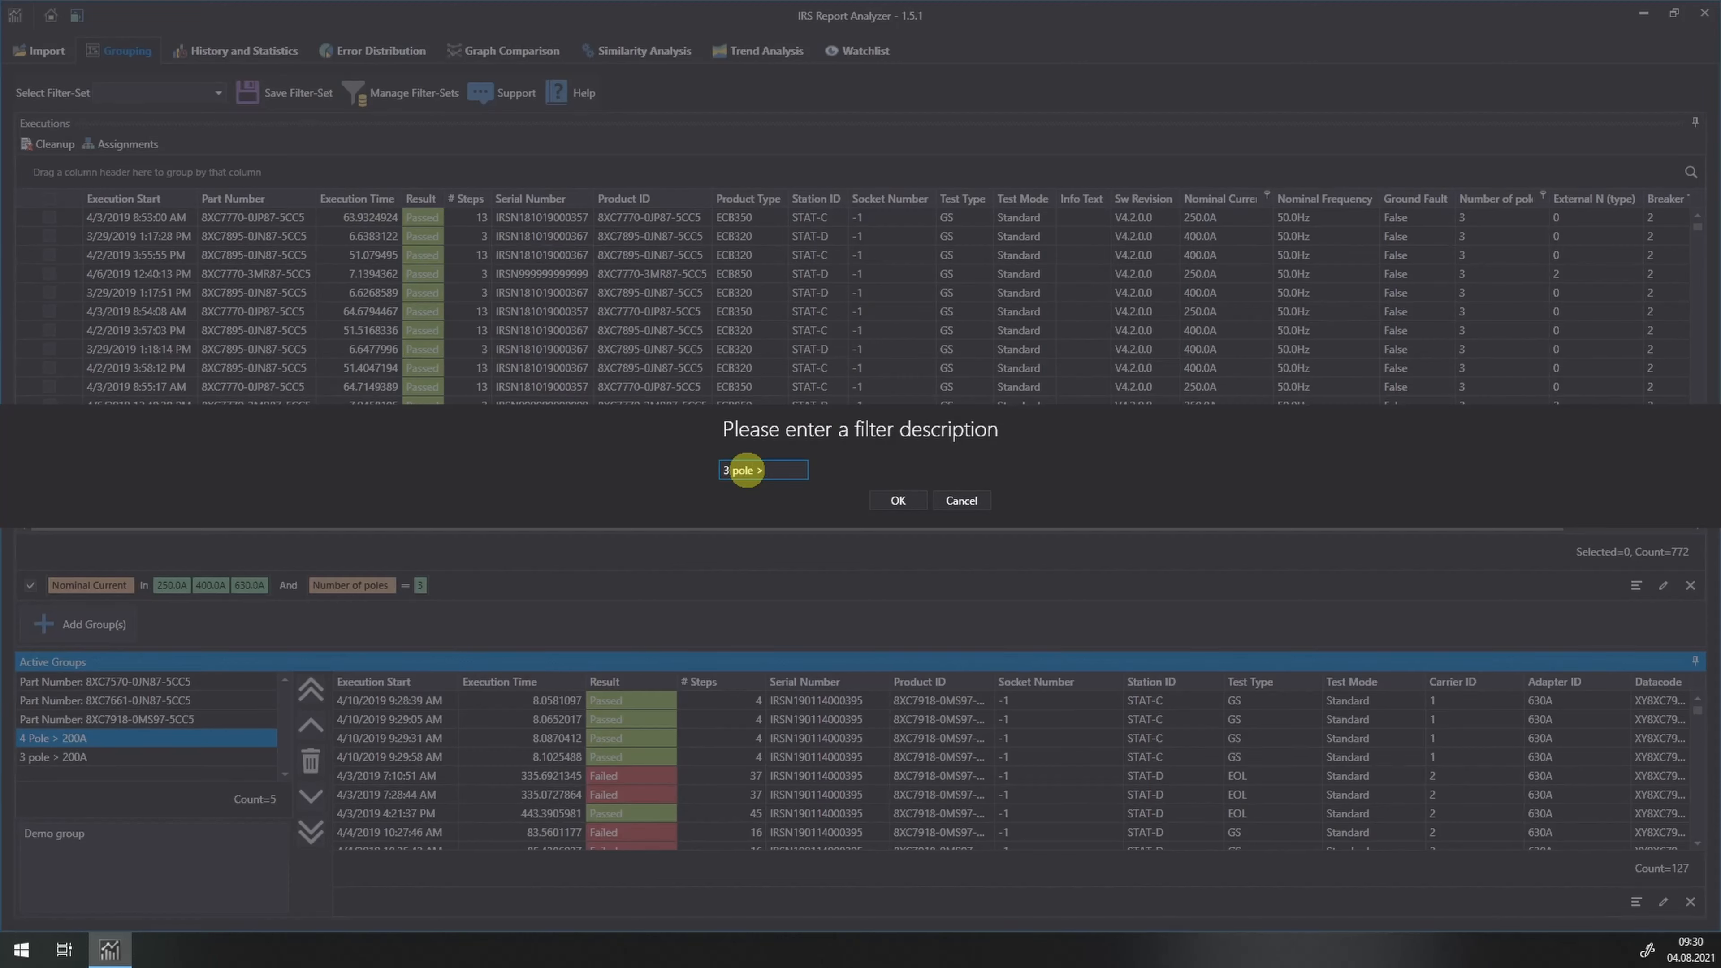
type(" 200A")
left_click(895, 499)
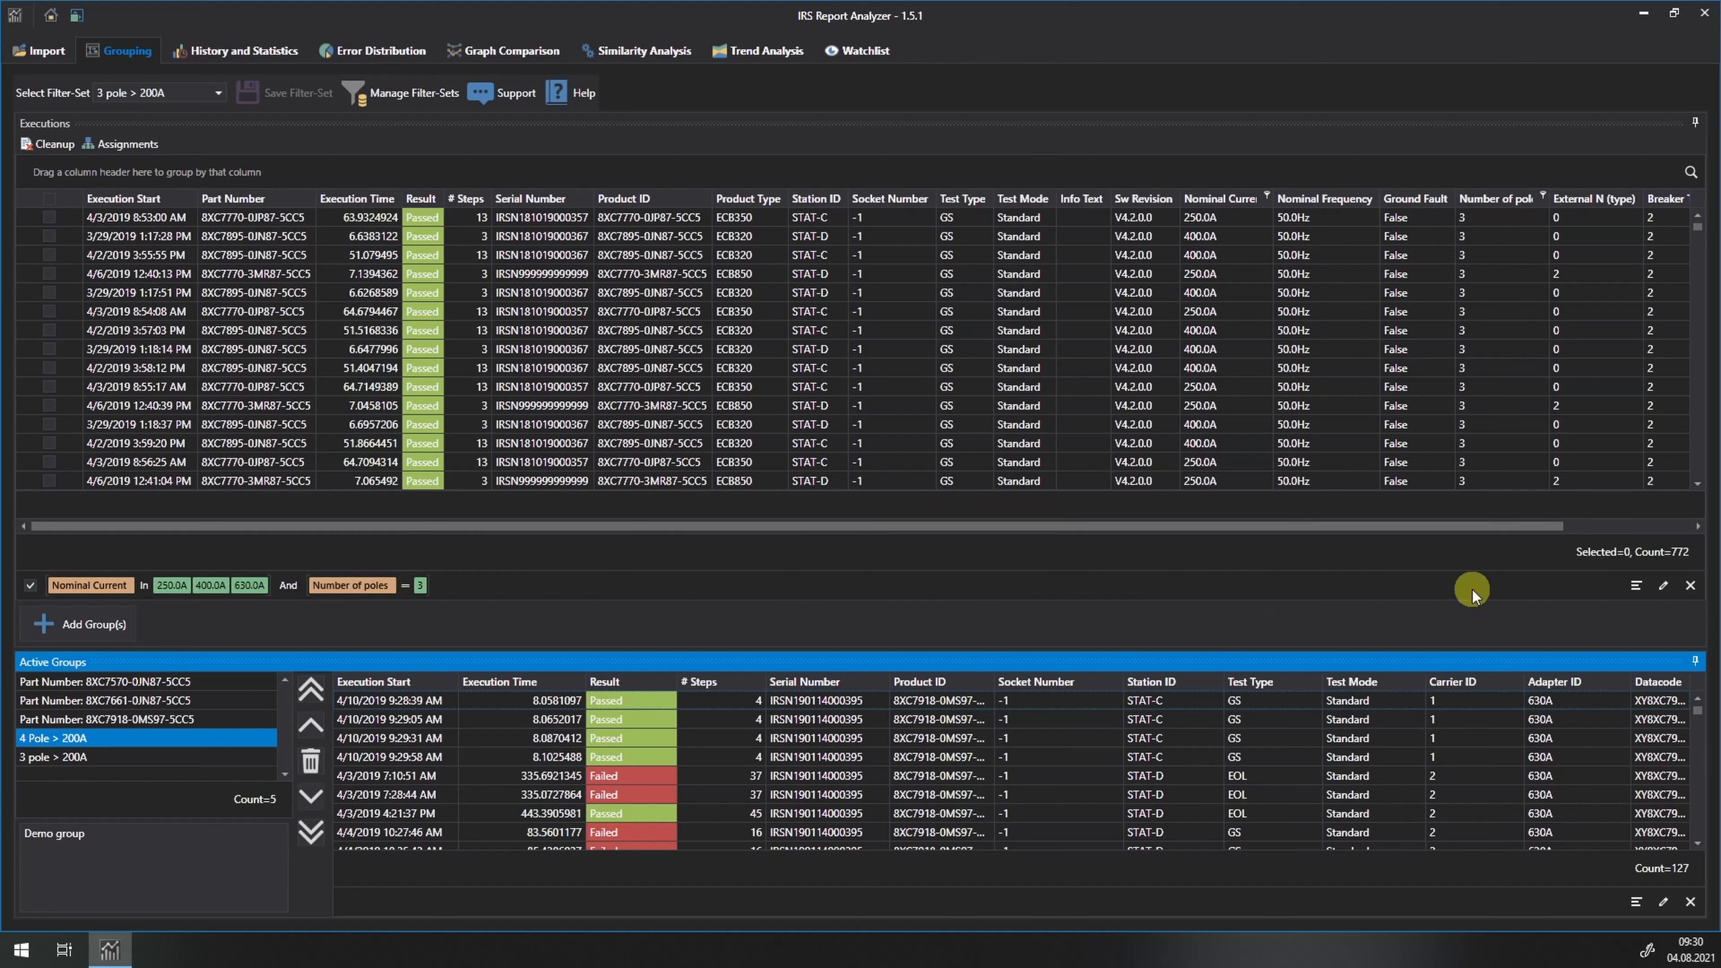
Edit the executions filter so that Number of poles is any of 4, keeping the Nominal Current condition
left_click(1662, 586)
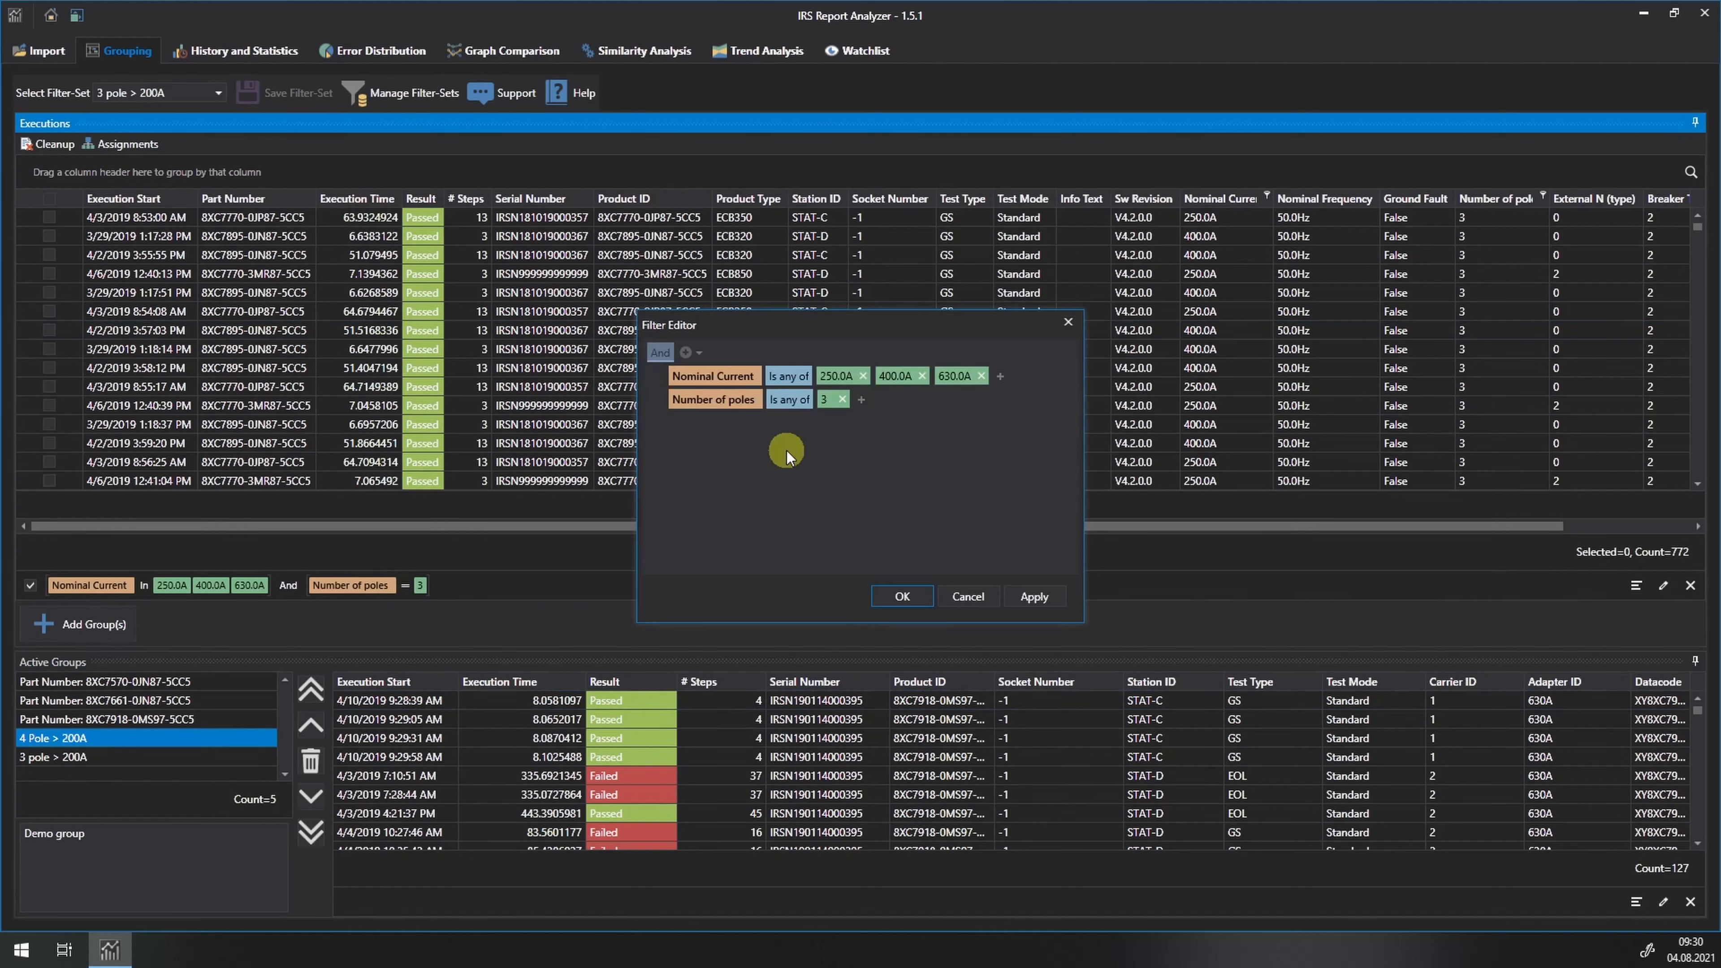
left_click(824, 399)
left_click(842, 399)
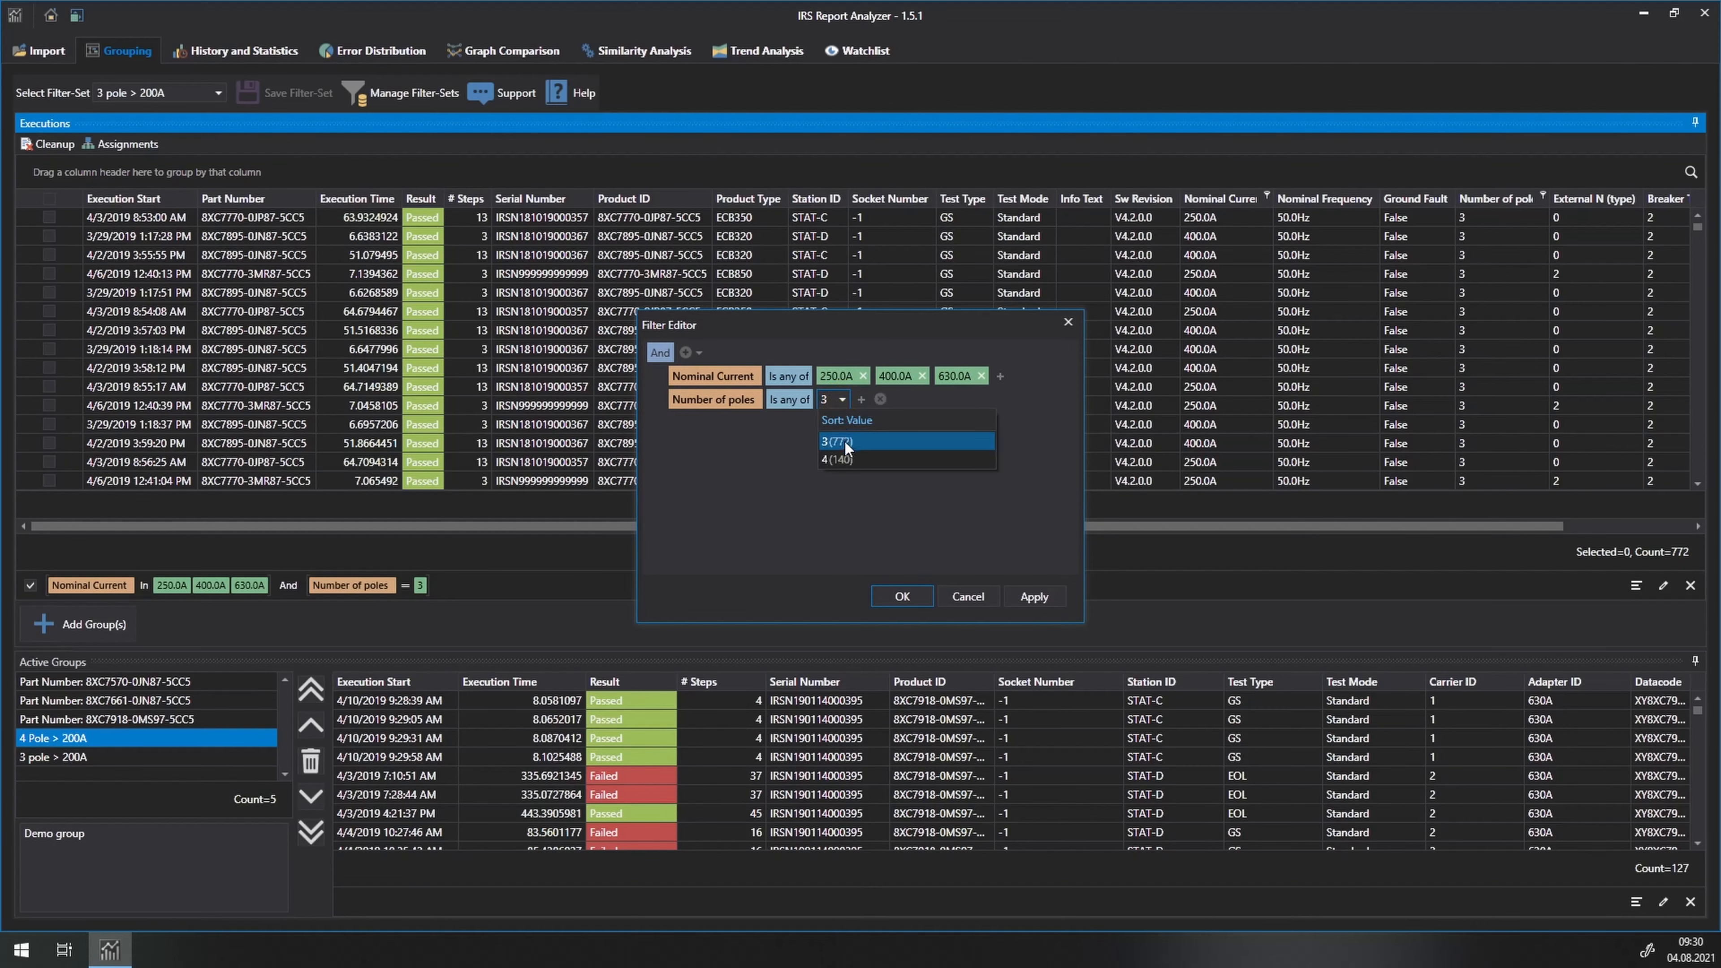
left_click(838, 460)
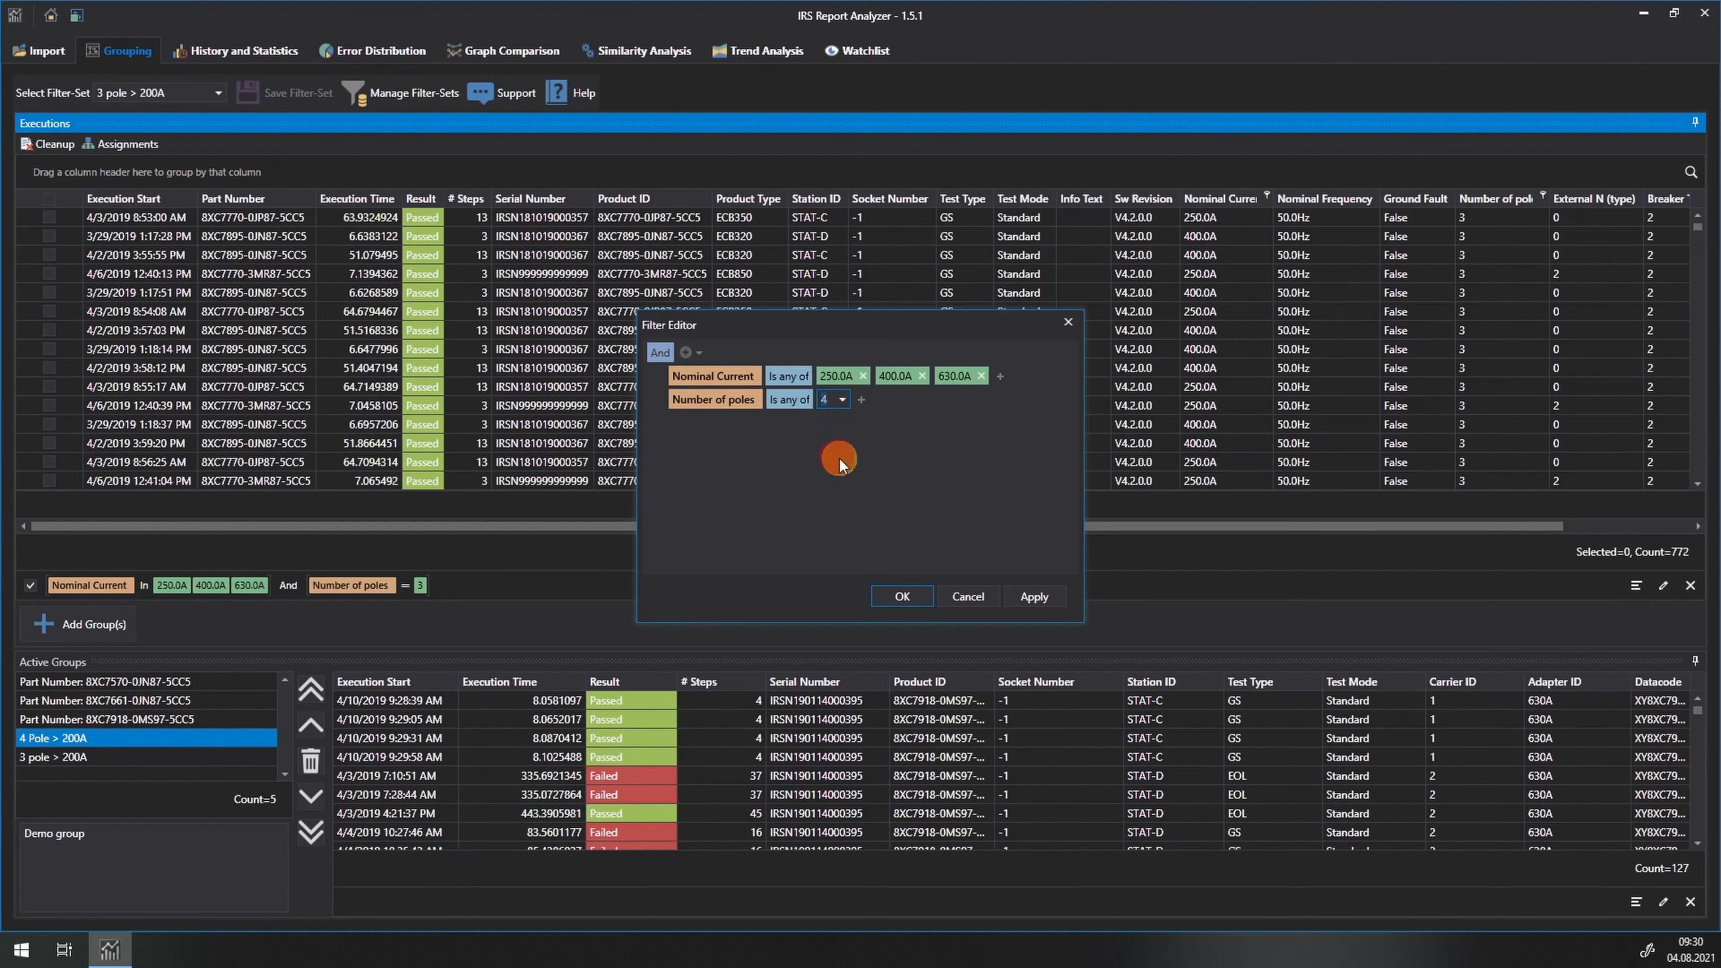
left_click(903, 600)
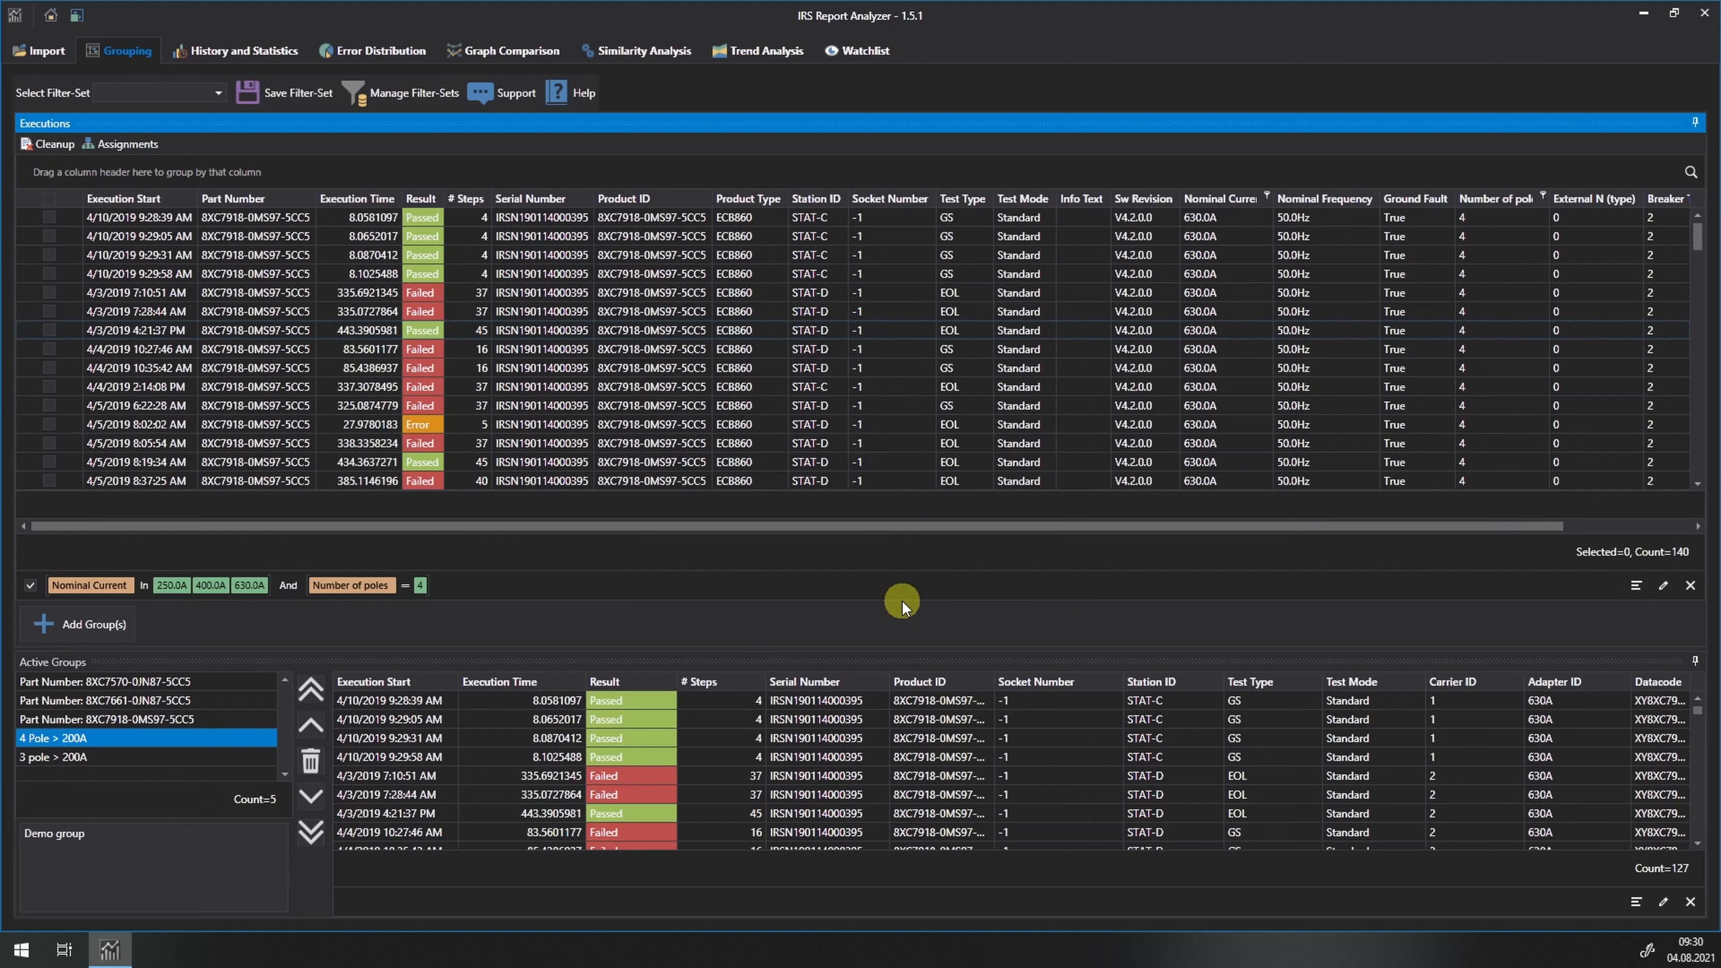
Save the edited executions filter as a filter set with the description "4 pole > 200A"
left_click(293, 94)
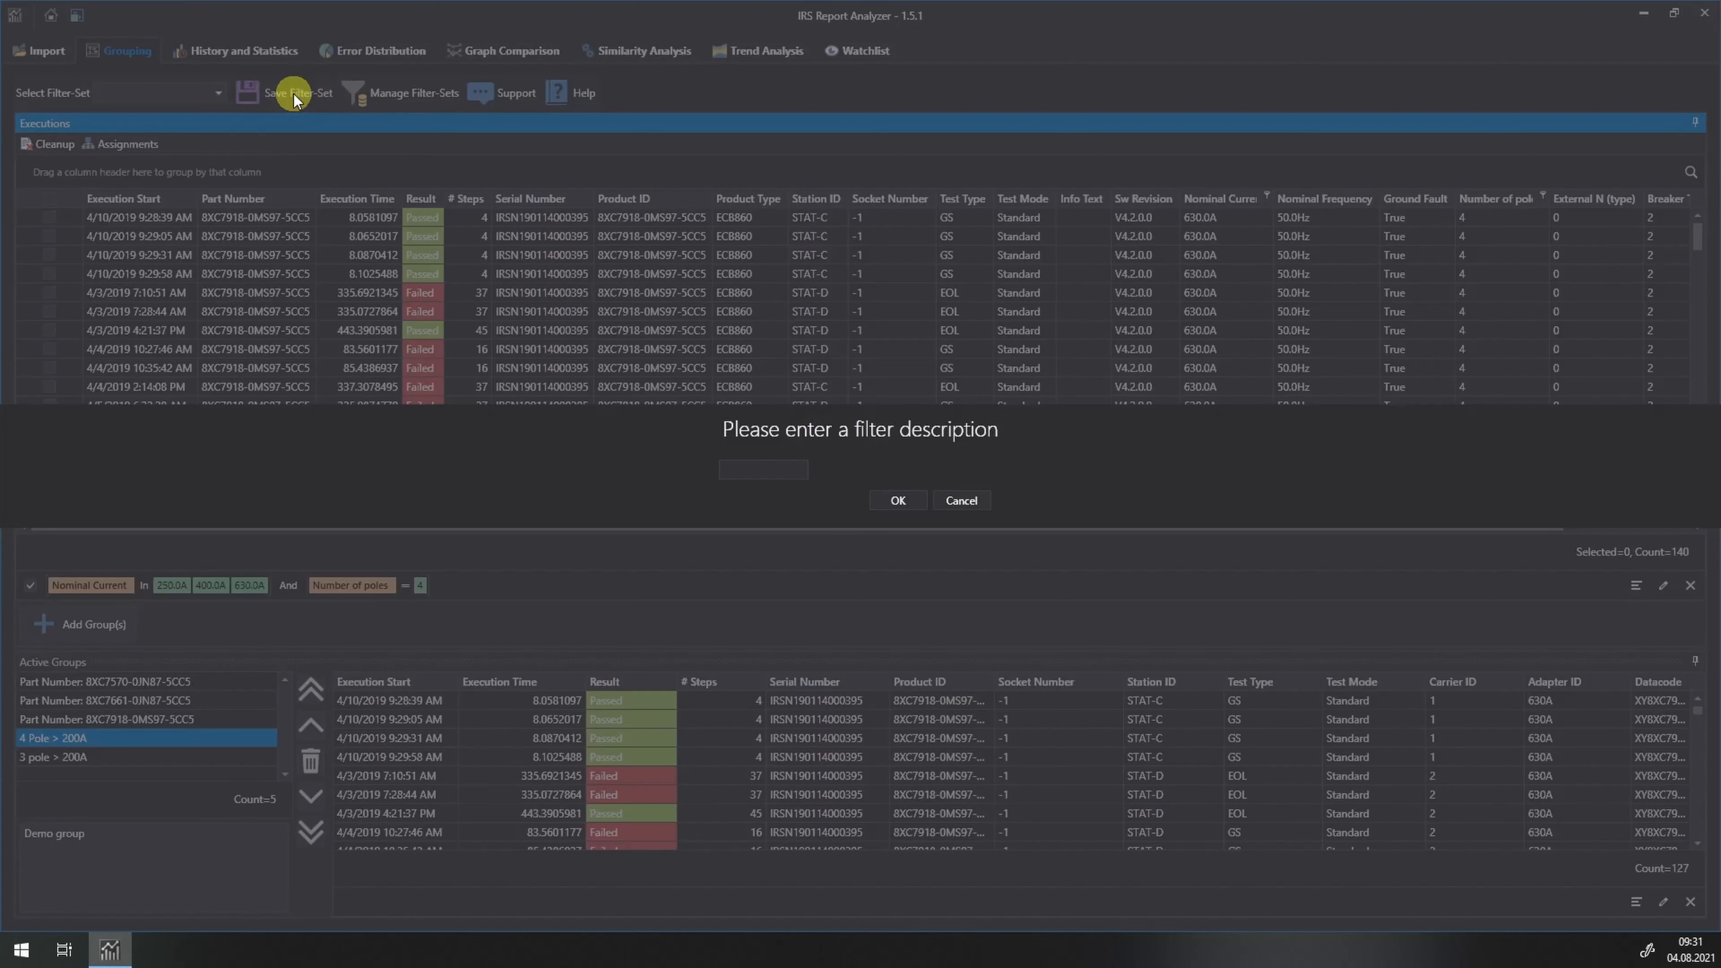
left_click(767, 470)
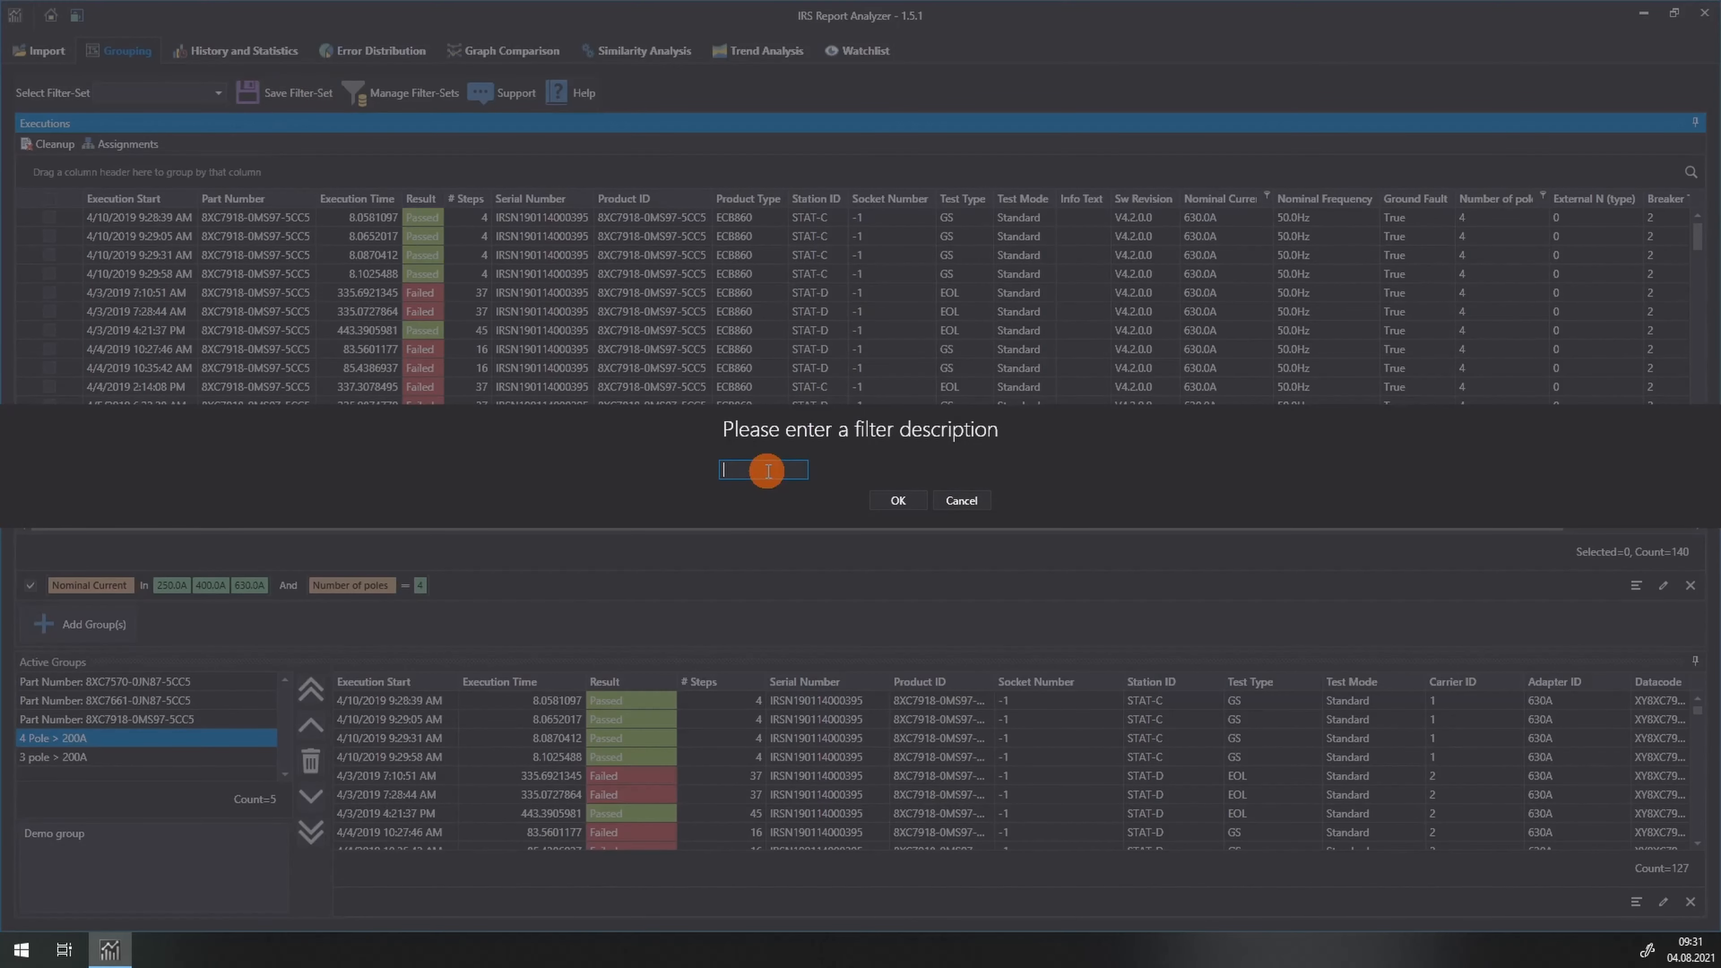
type("4 pole > 200A")
left_click(908, 501)
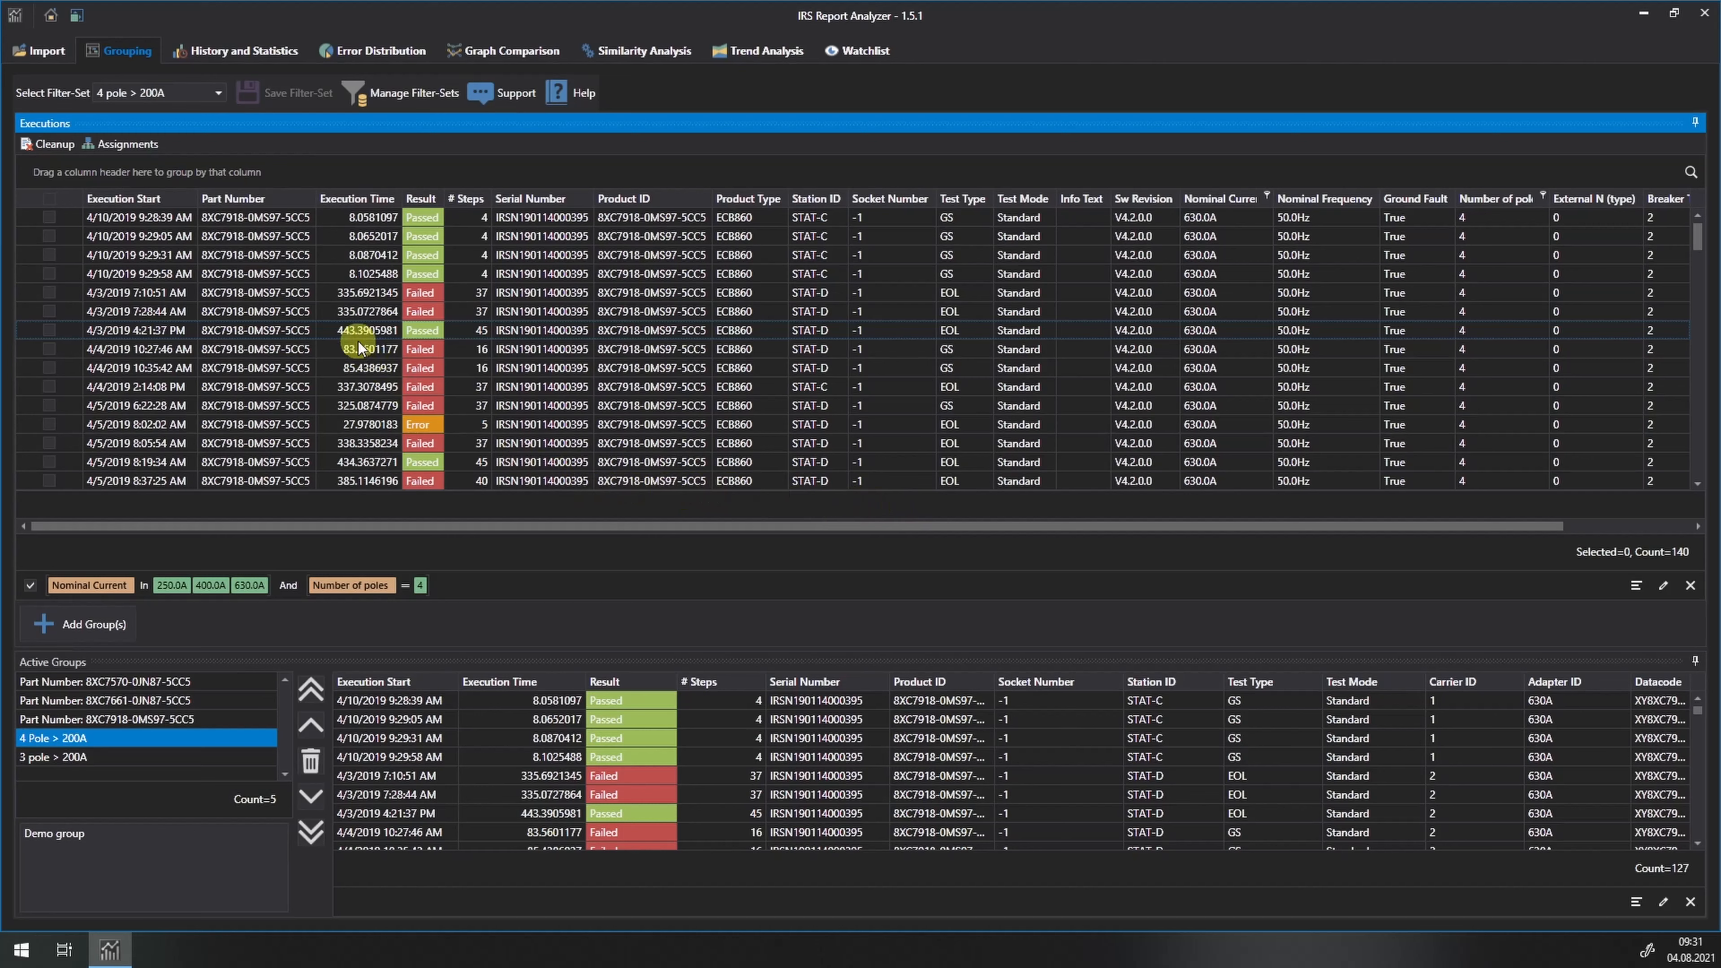
Apply the 3 pole > 200A filter set to the executions and switch back to the 4 pole > 200A set
left_click(219, 95)
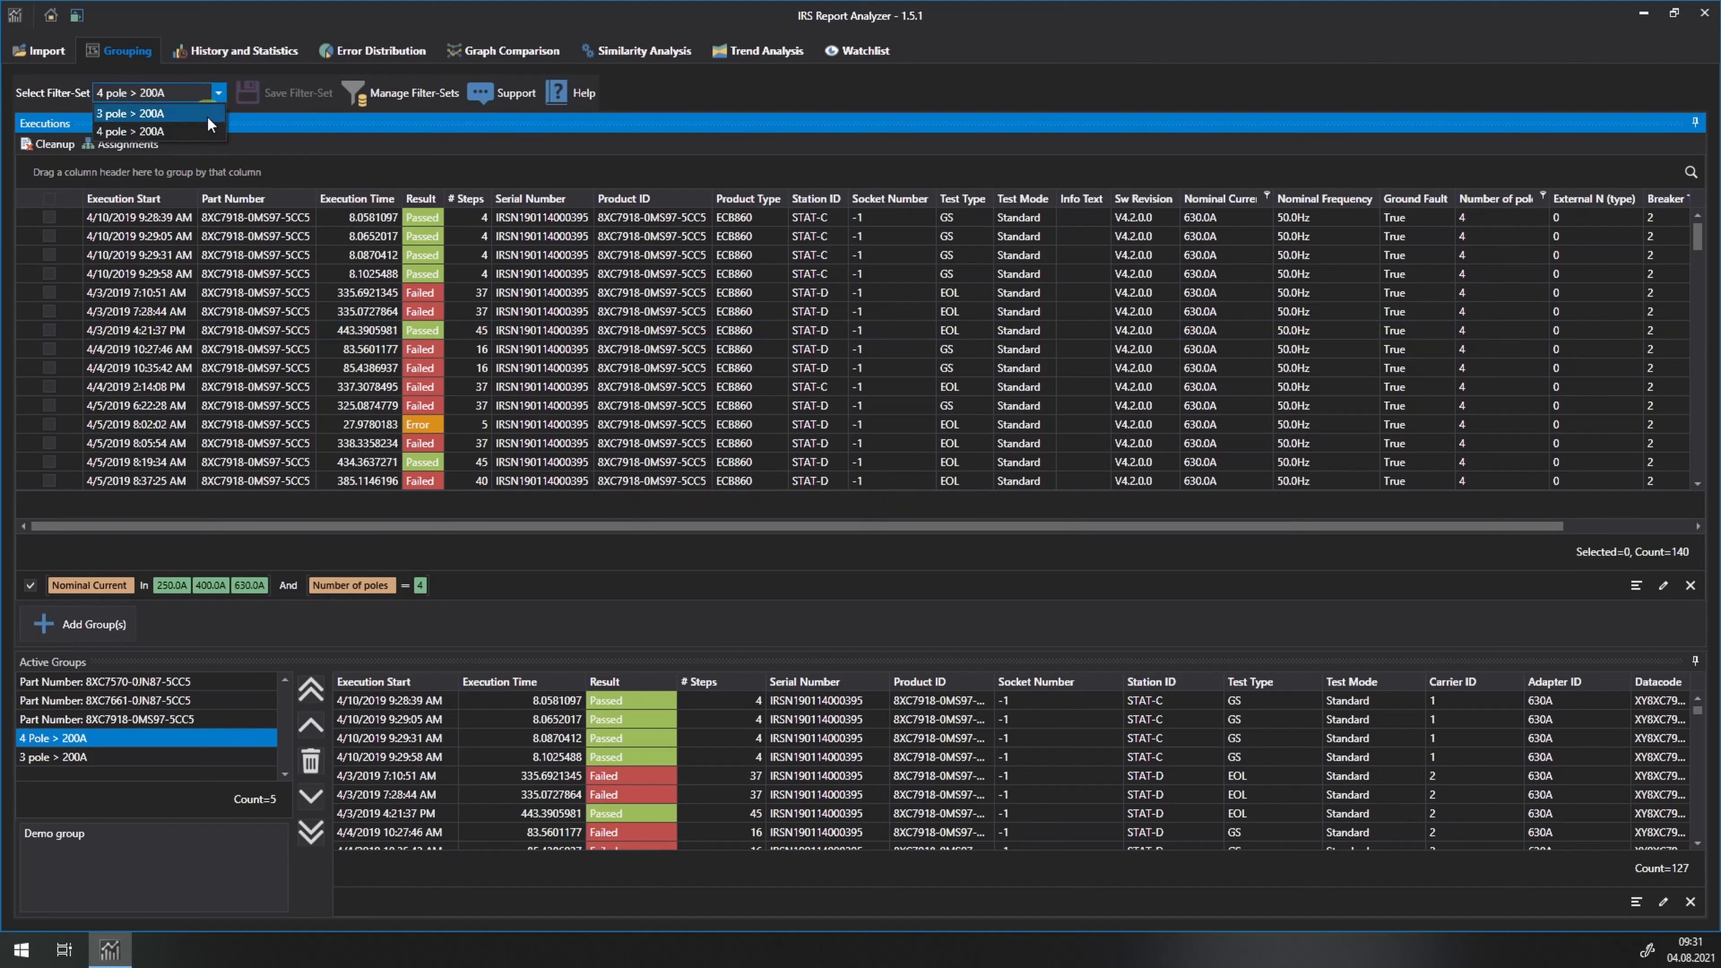
left_click(207, 116)
left_click(217, 94)
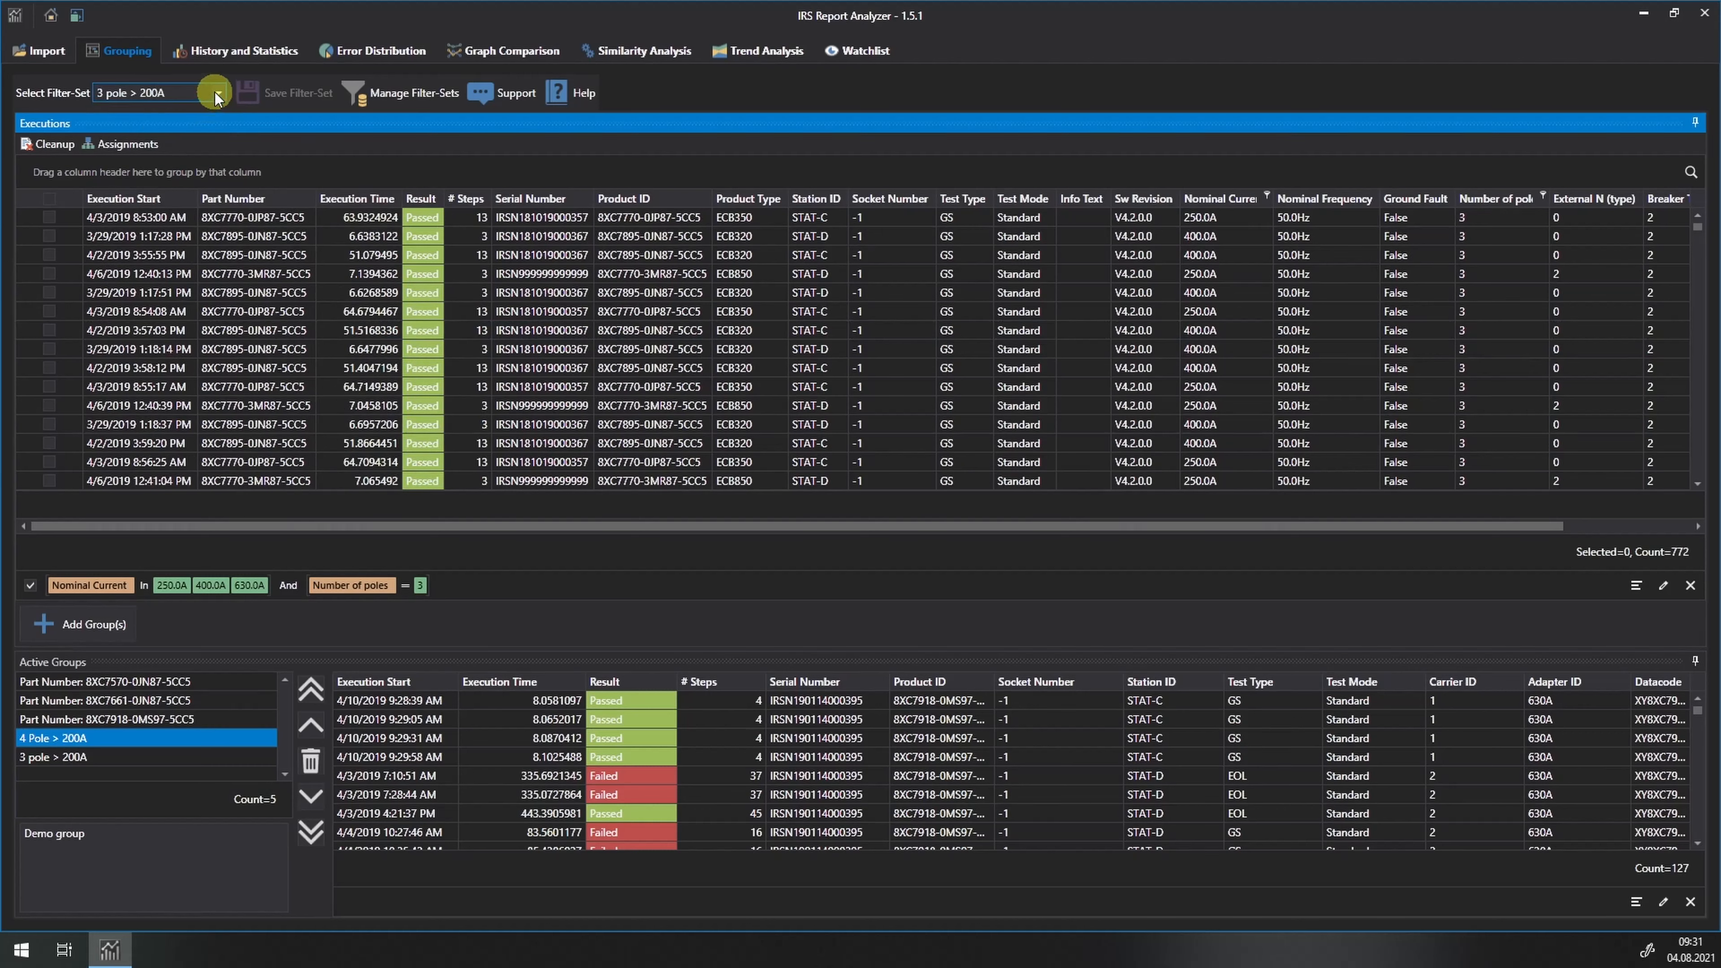
left_click(199, 131)
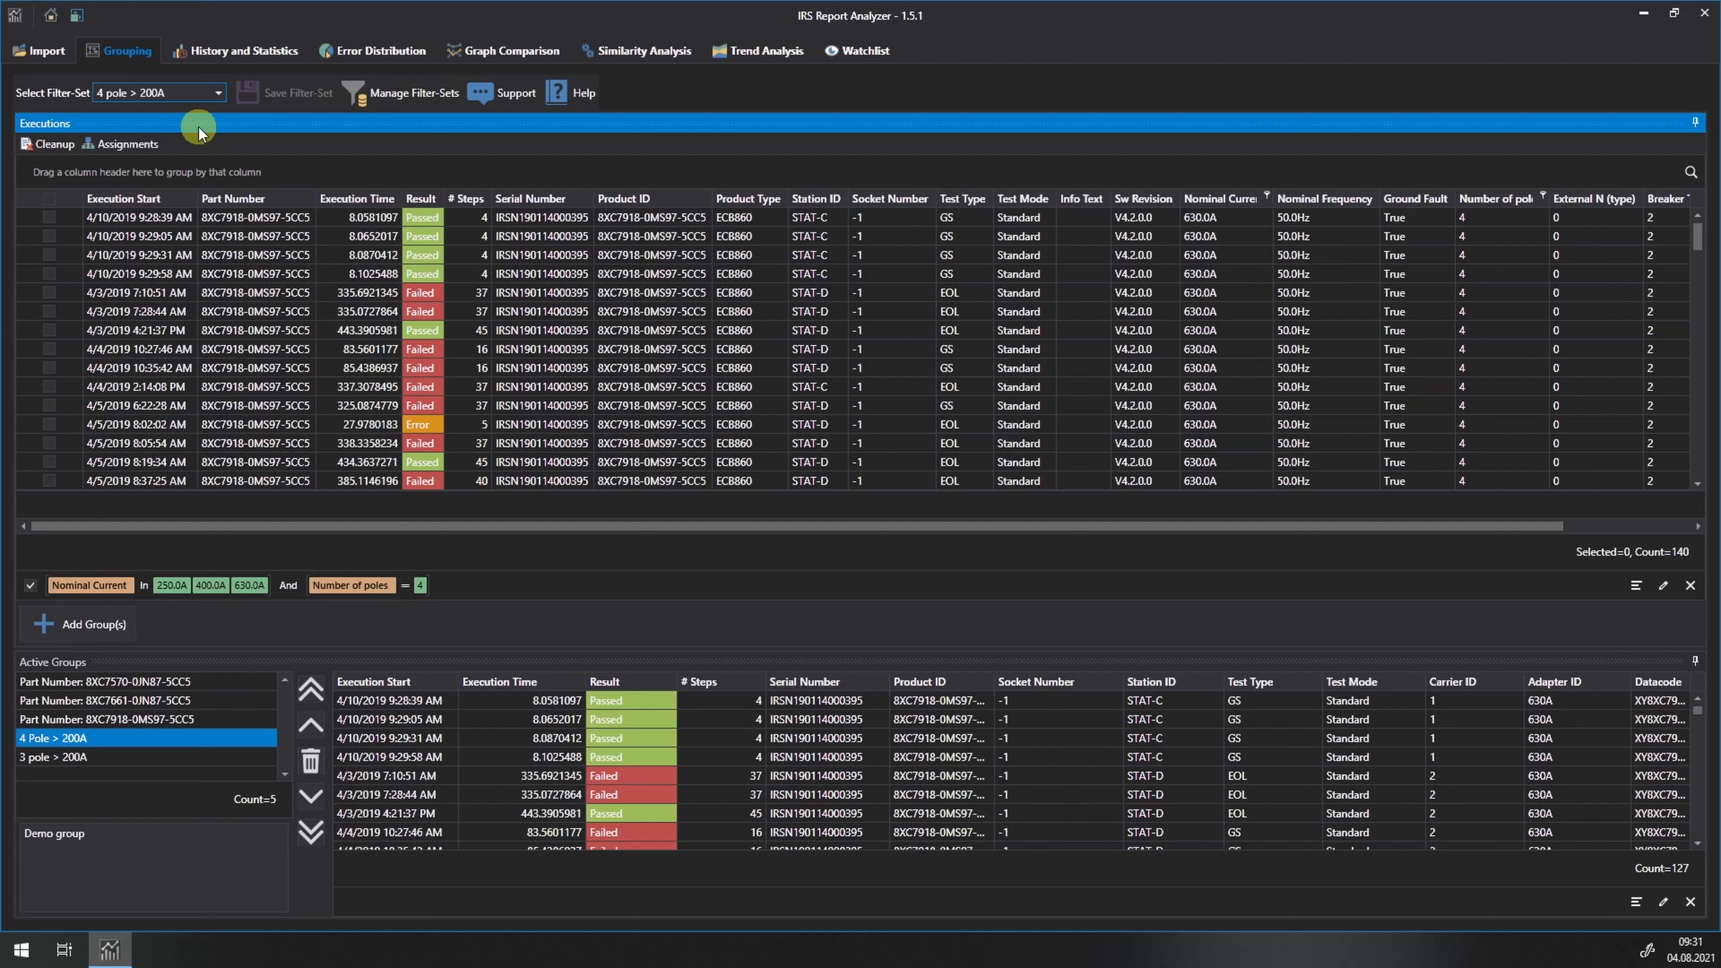
Review the saved filter sets and the available management options for the 3 pole > 200A set, and close the overview
left_click(416, 95)
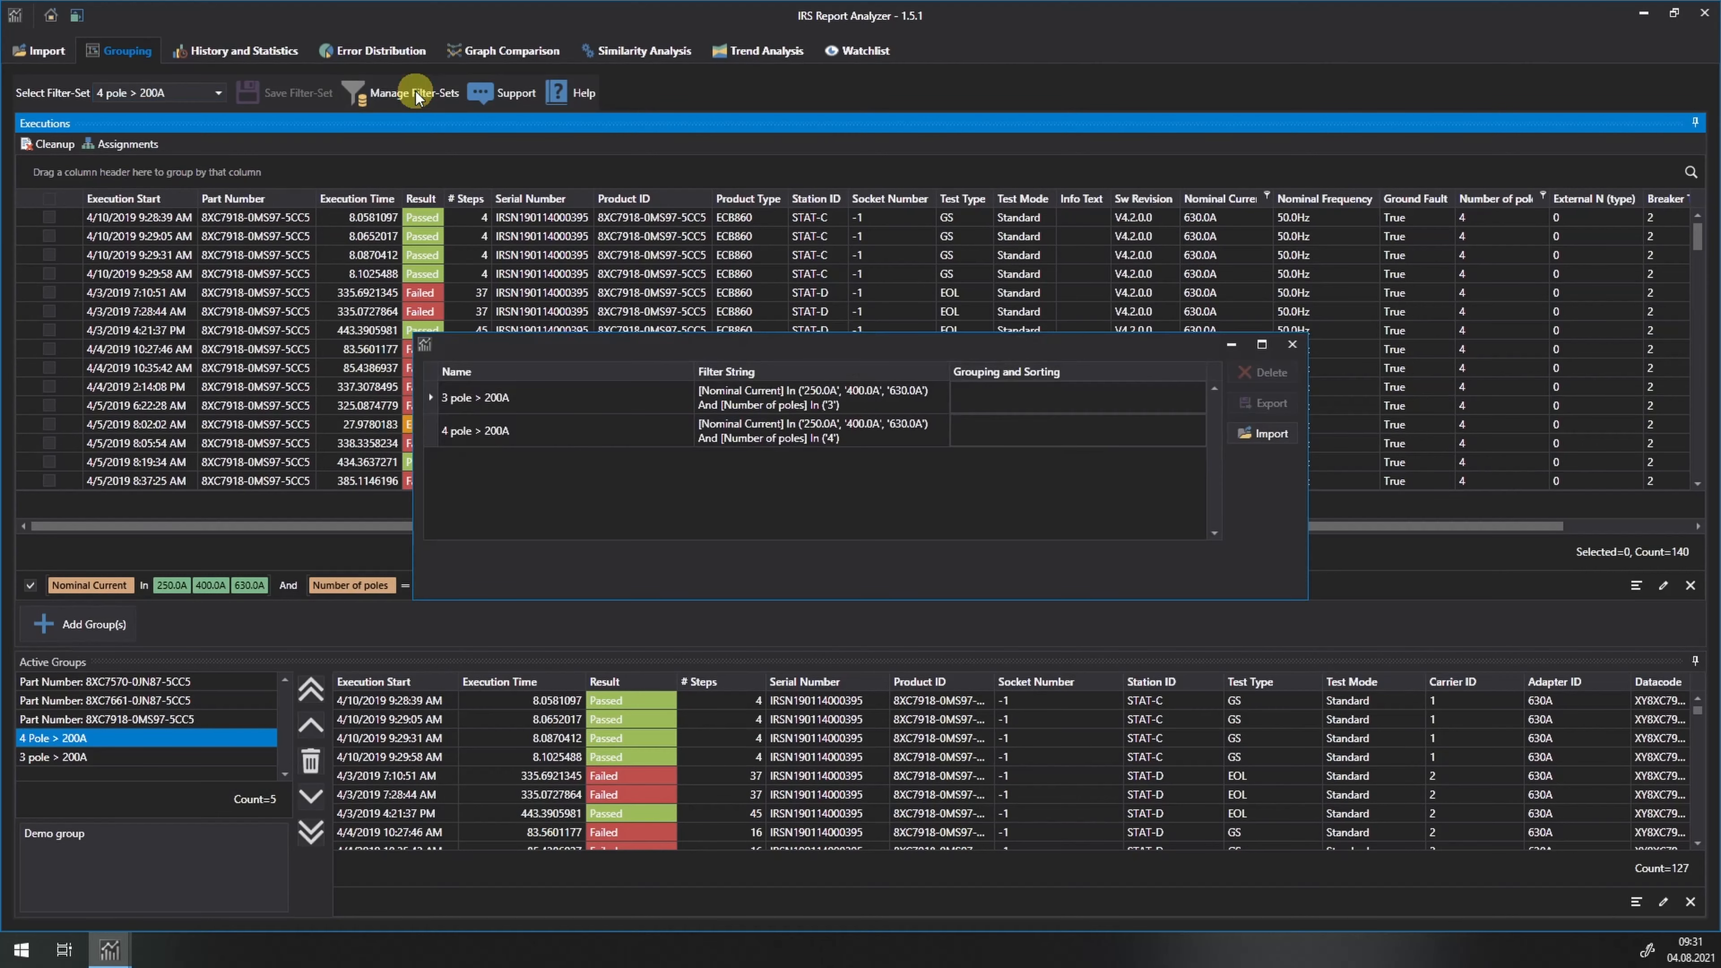
left_click(539, 394)
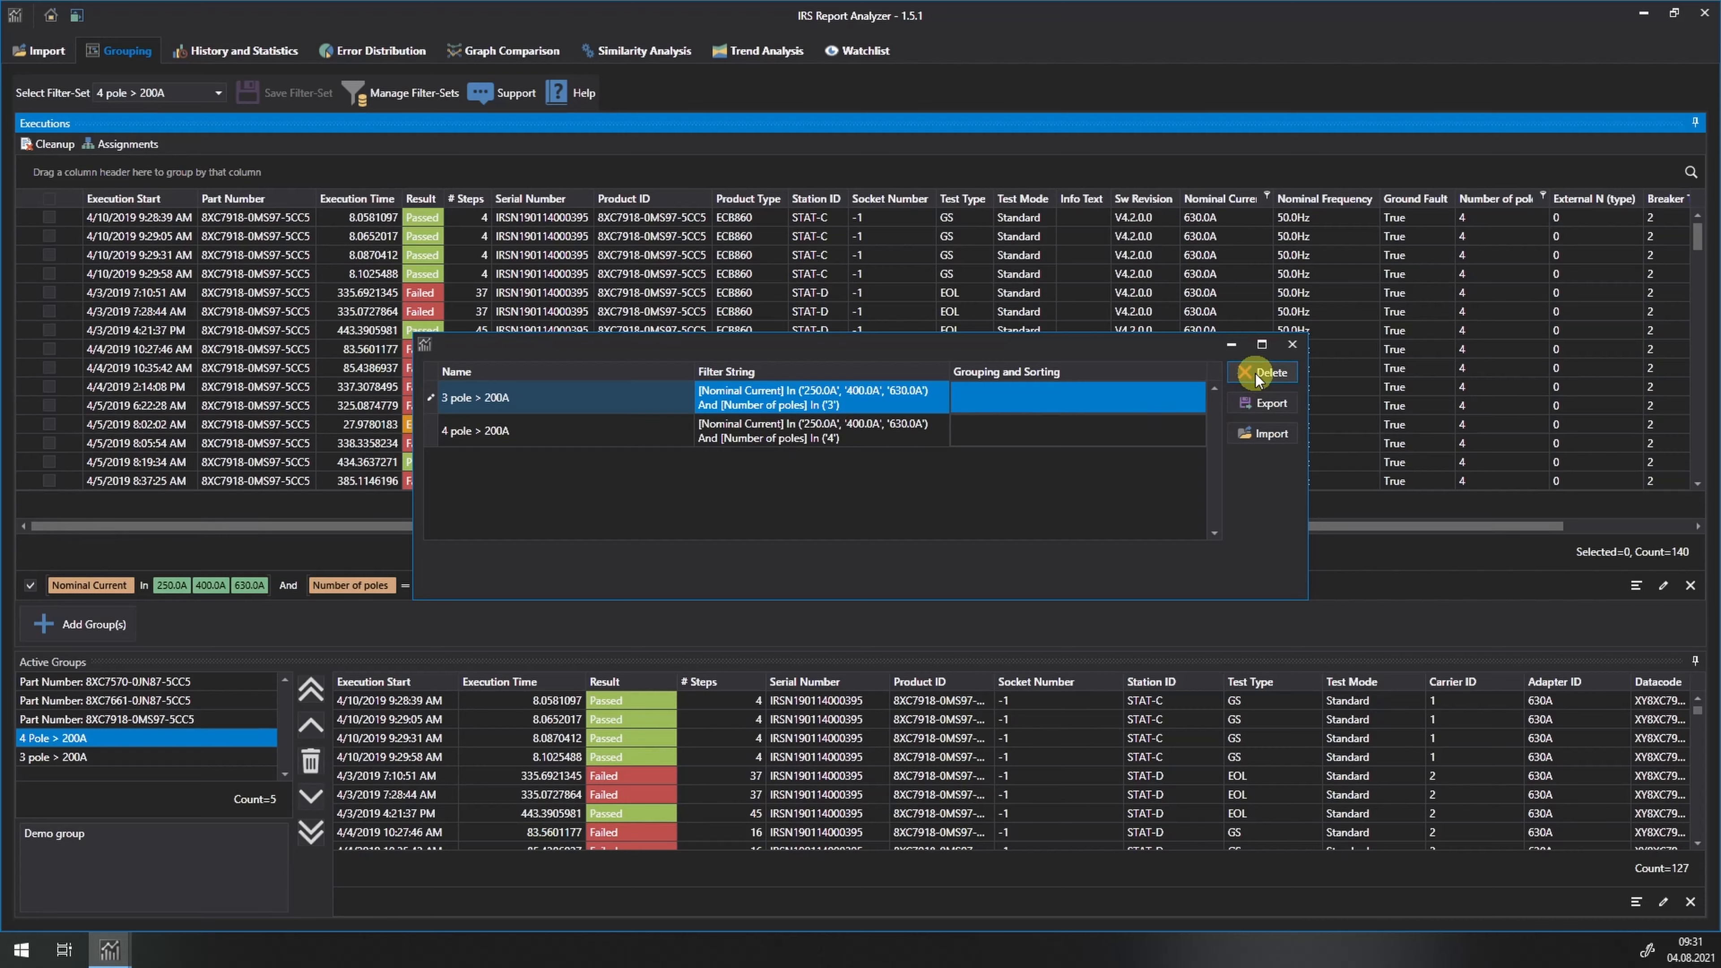
left_click(1293, 347)
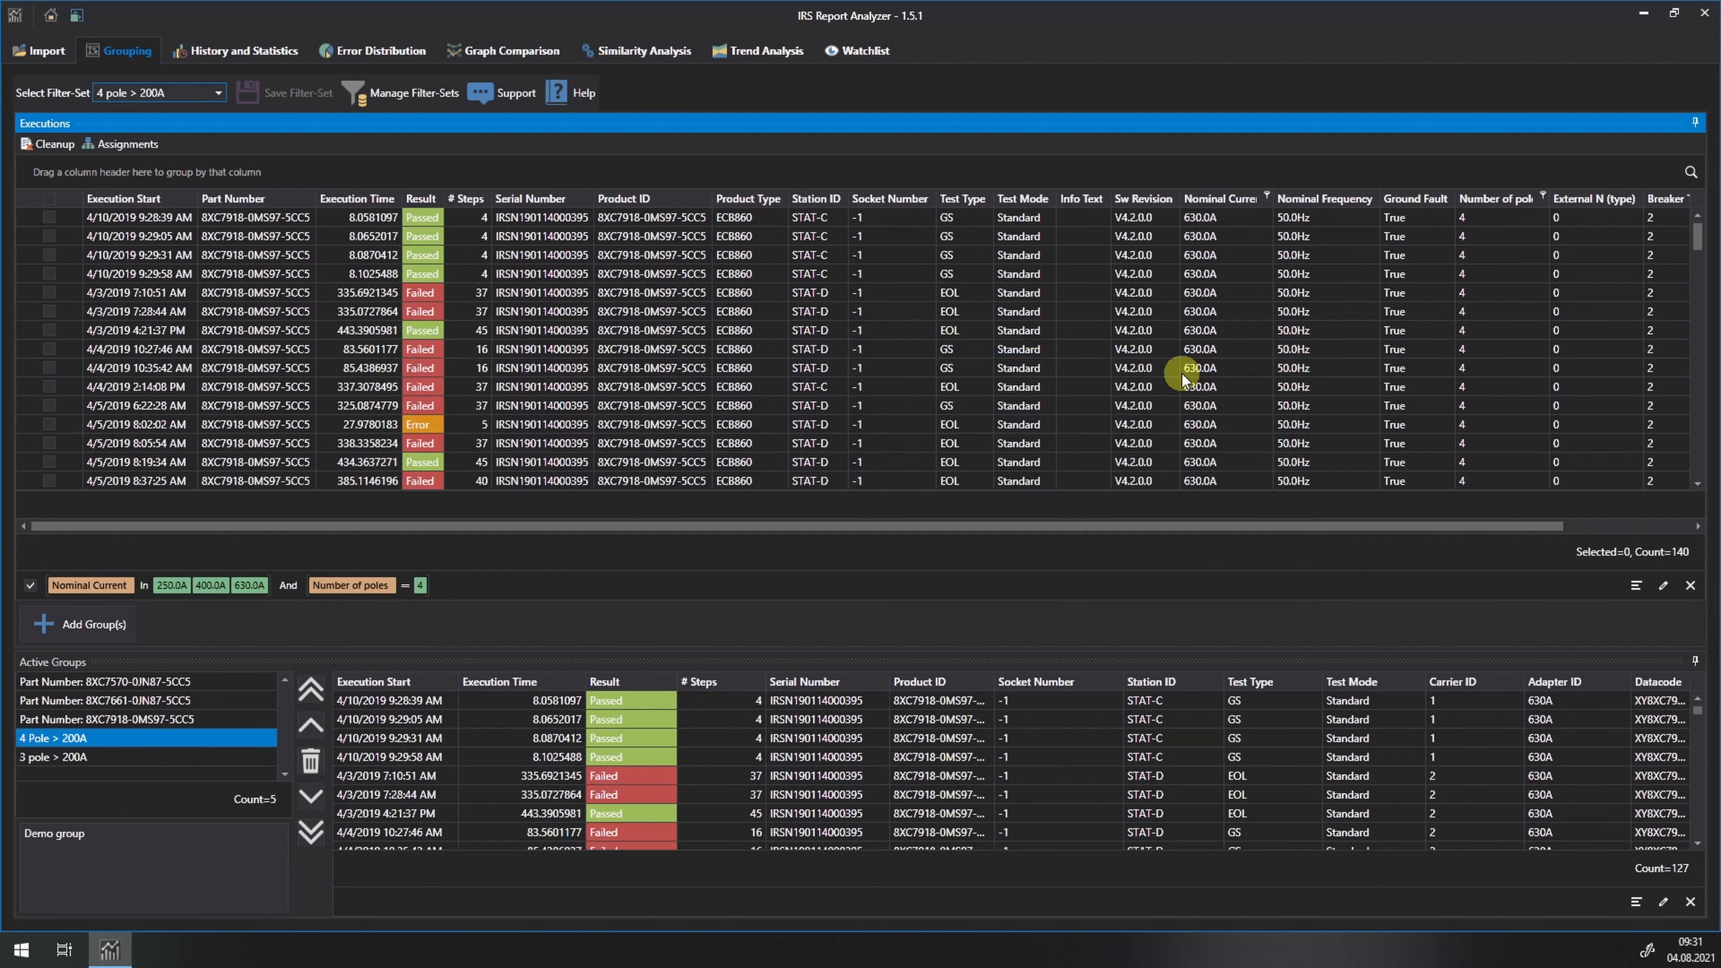
Examine which active groups each execution is assigned to in the Assignments overview, and close it
left_click(125, 143)
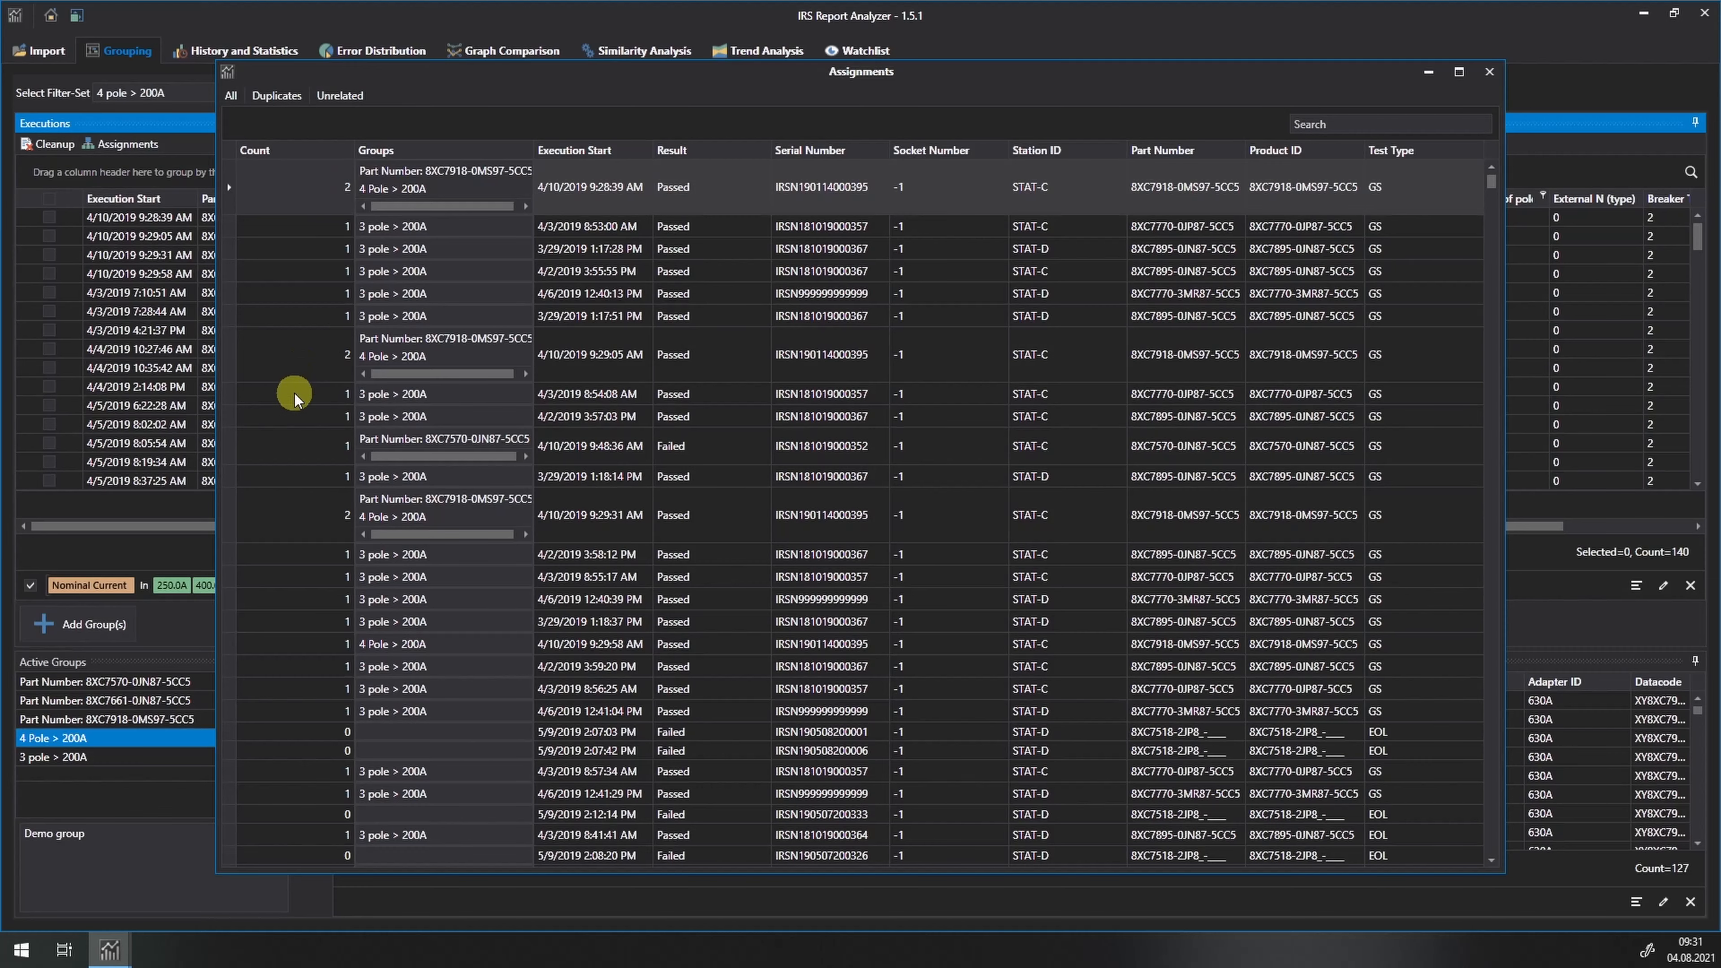
scroll(301, 380, "down", 3)
scroll(295, 393, "down", 4)
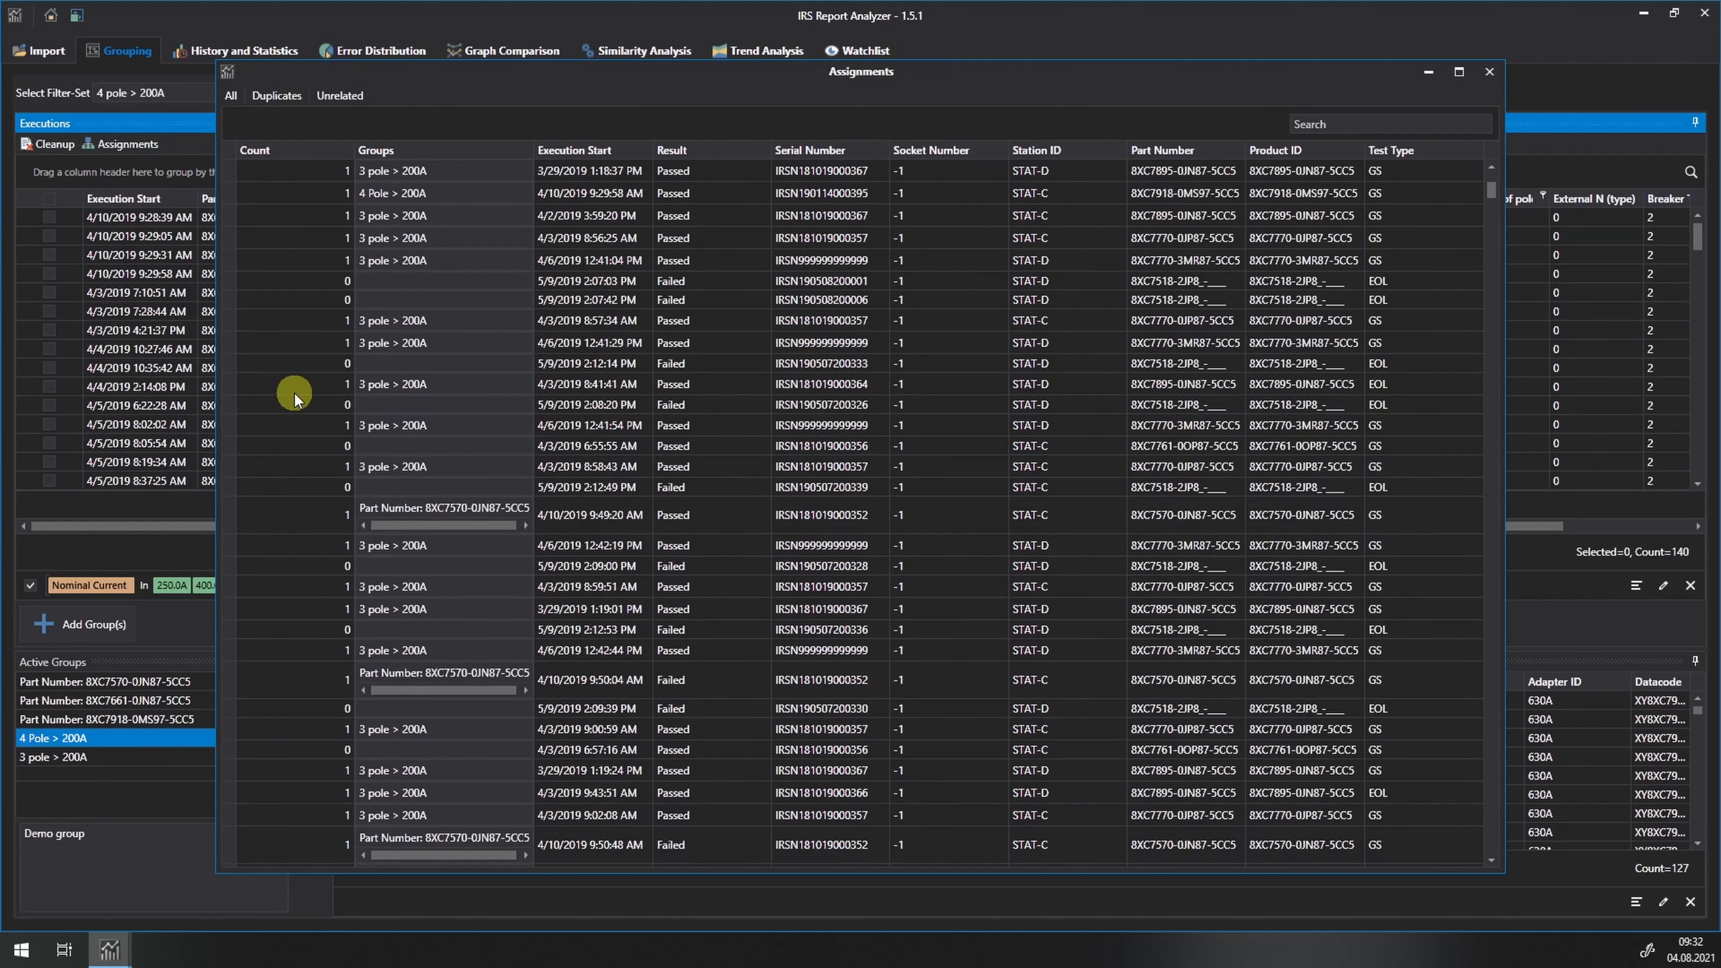
scroll(285, 473, "down", 3)
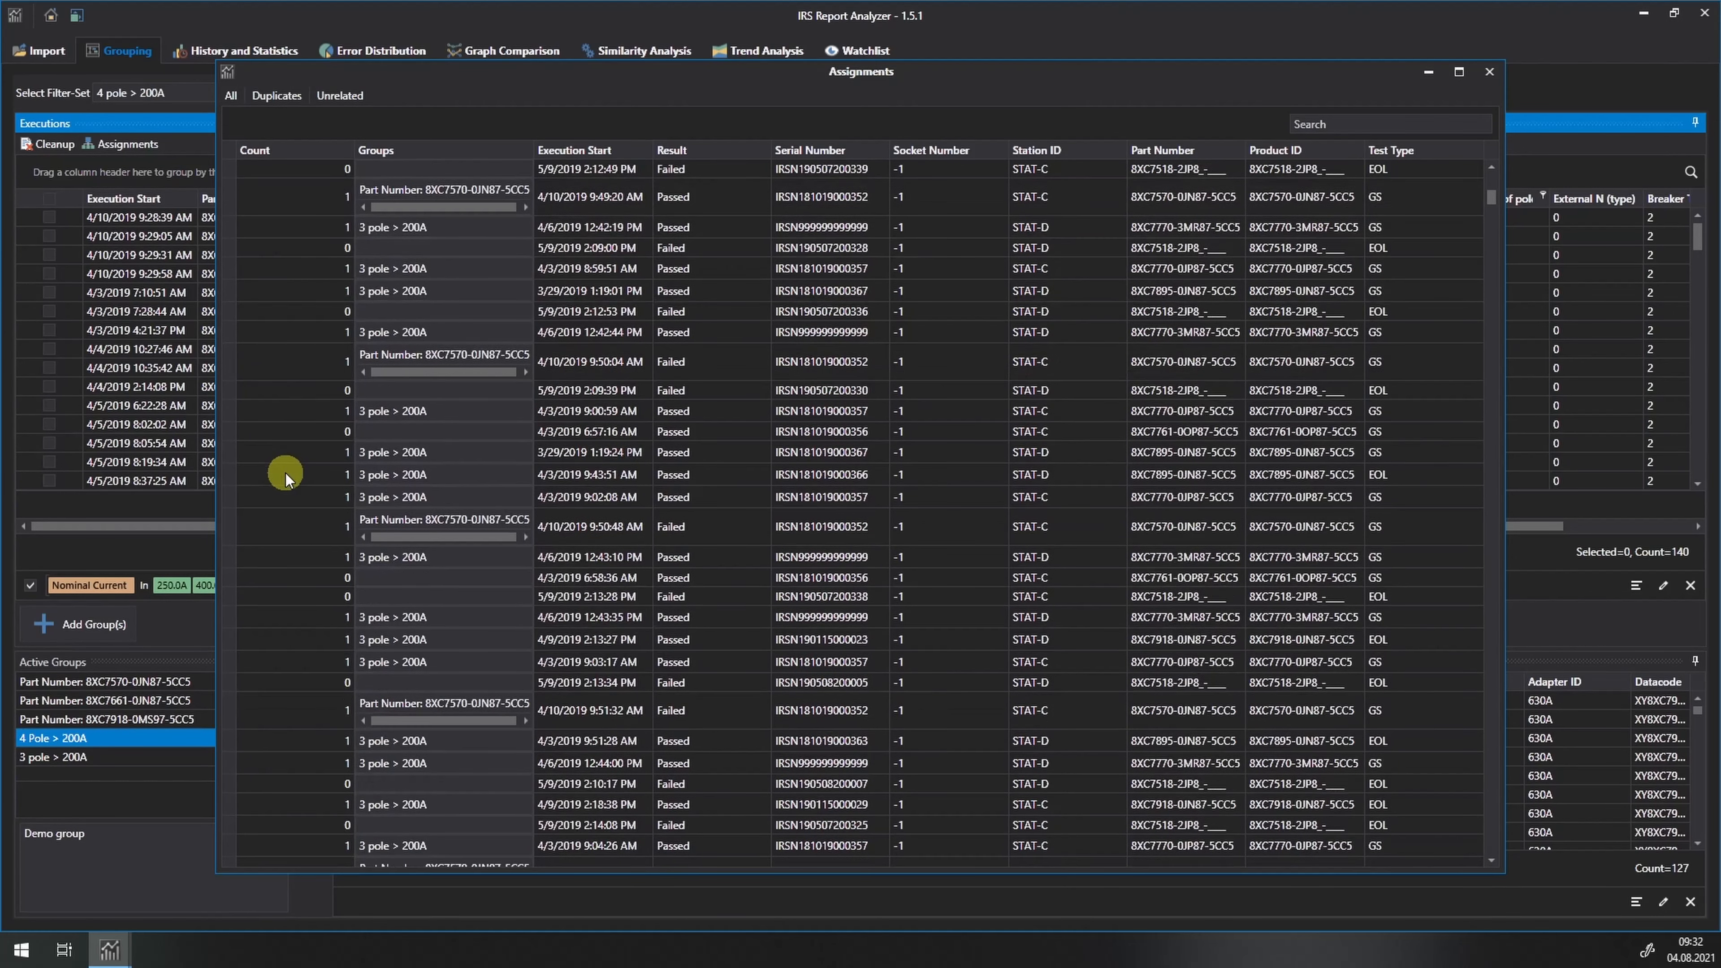
left_click(1489, 71)
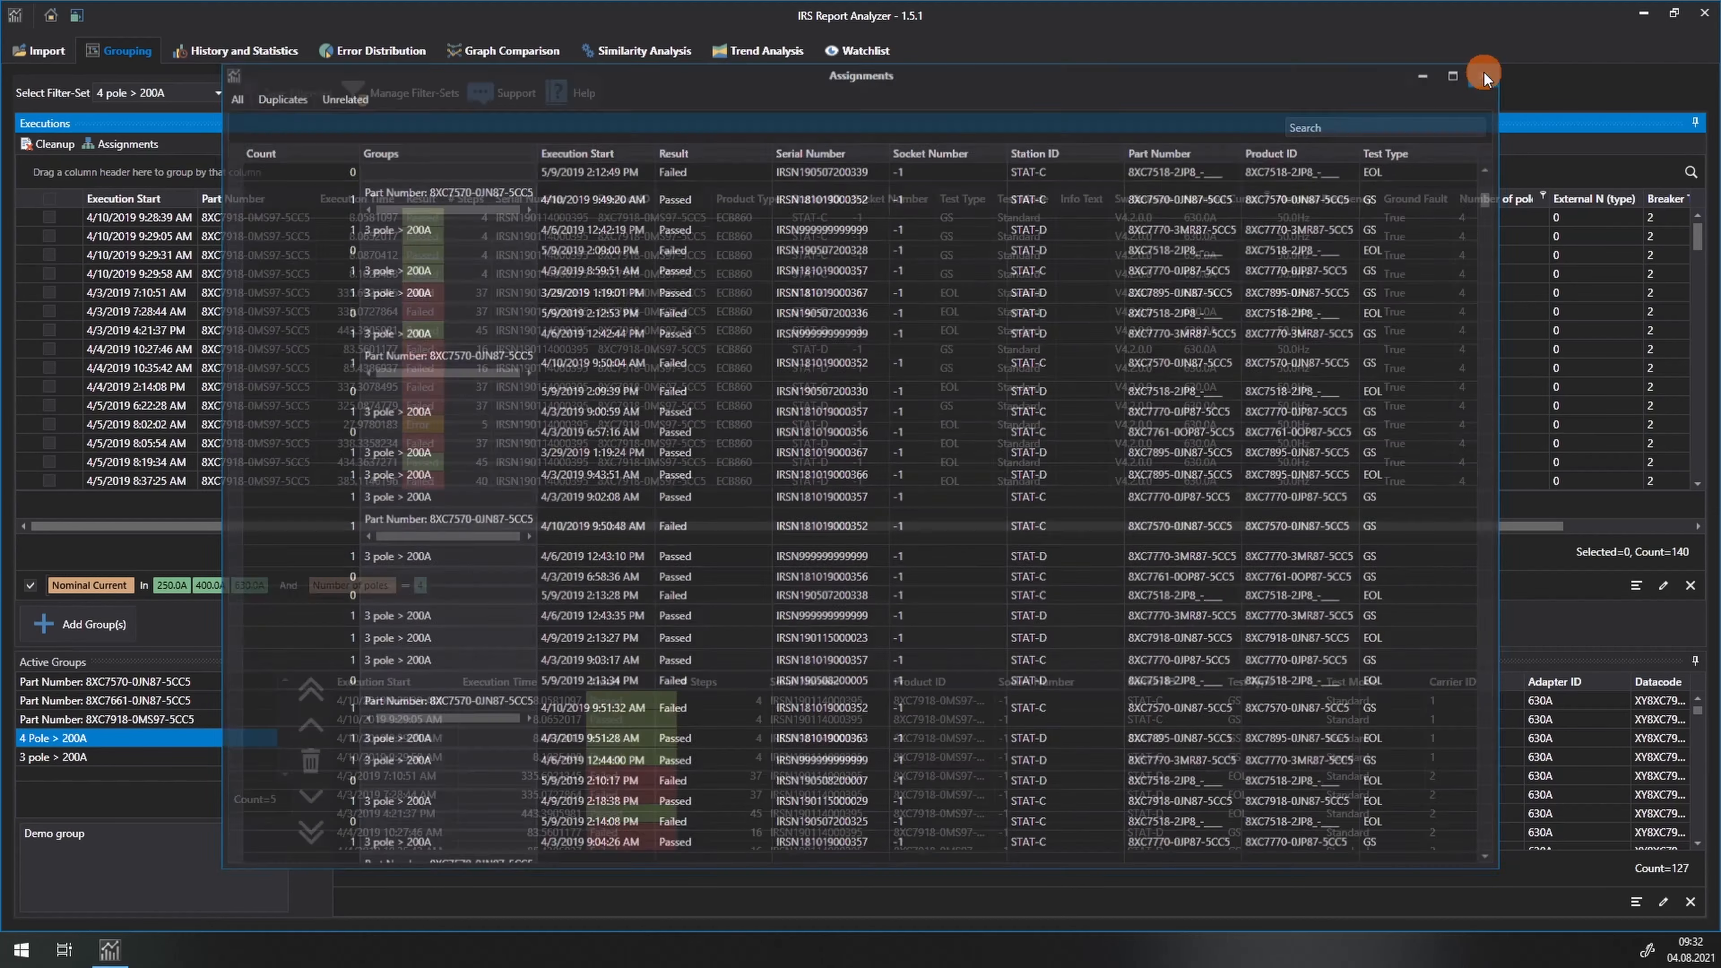
Delete all active groups, from Part Number: 8XC7570-0JN87-5CC5 through 3 pole > 200A
left_click(121, 757)
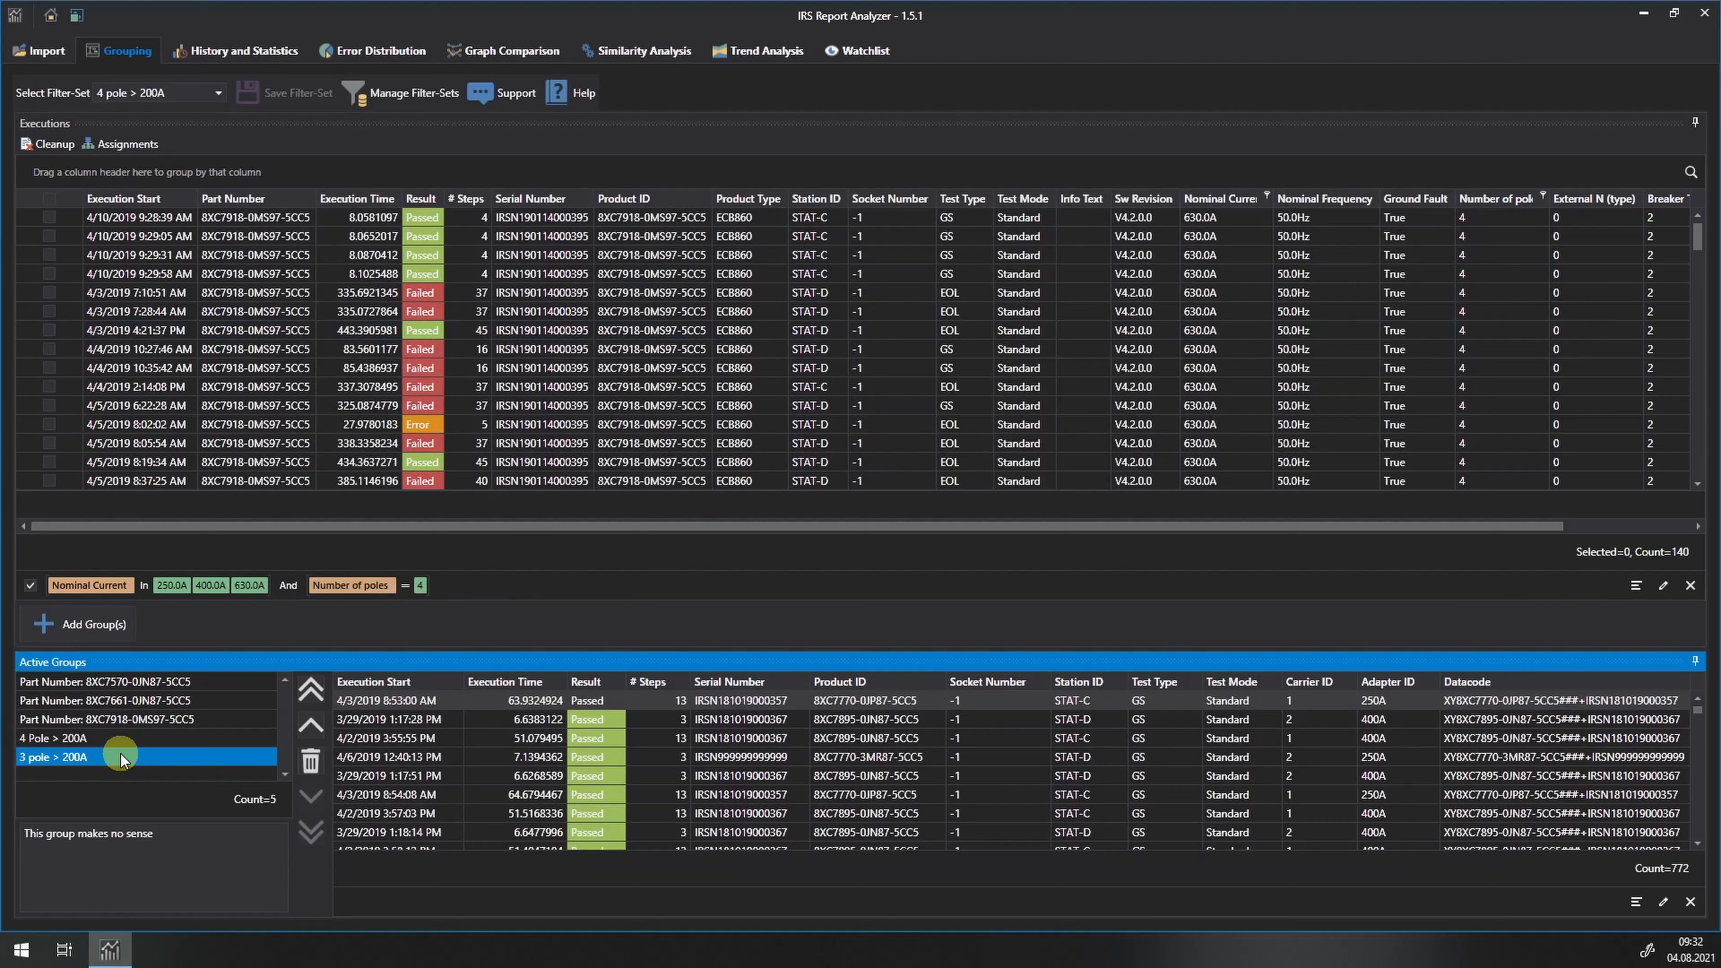
left_click(118, 688, "shift")
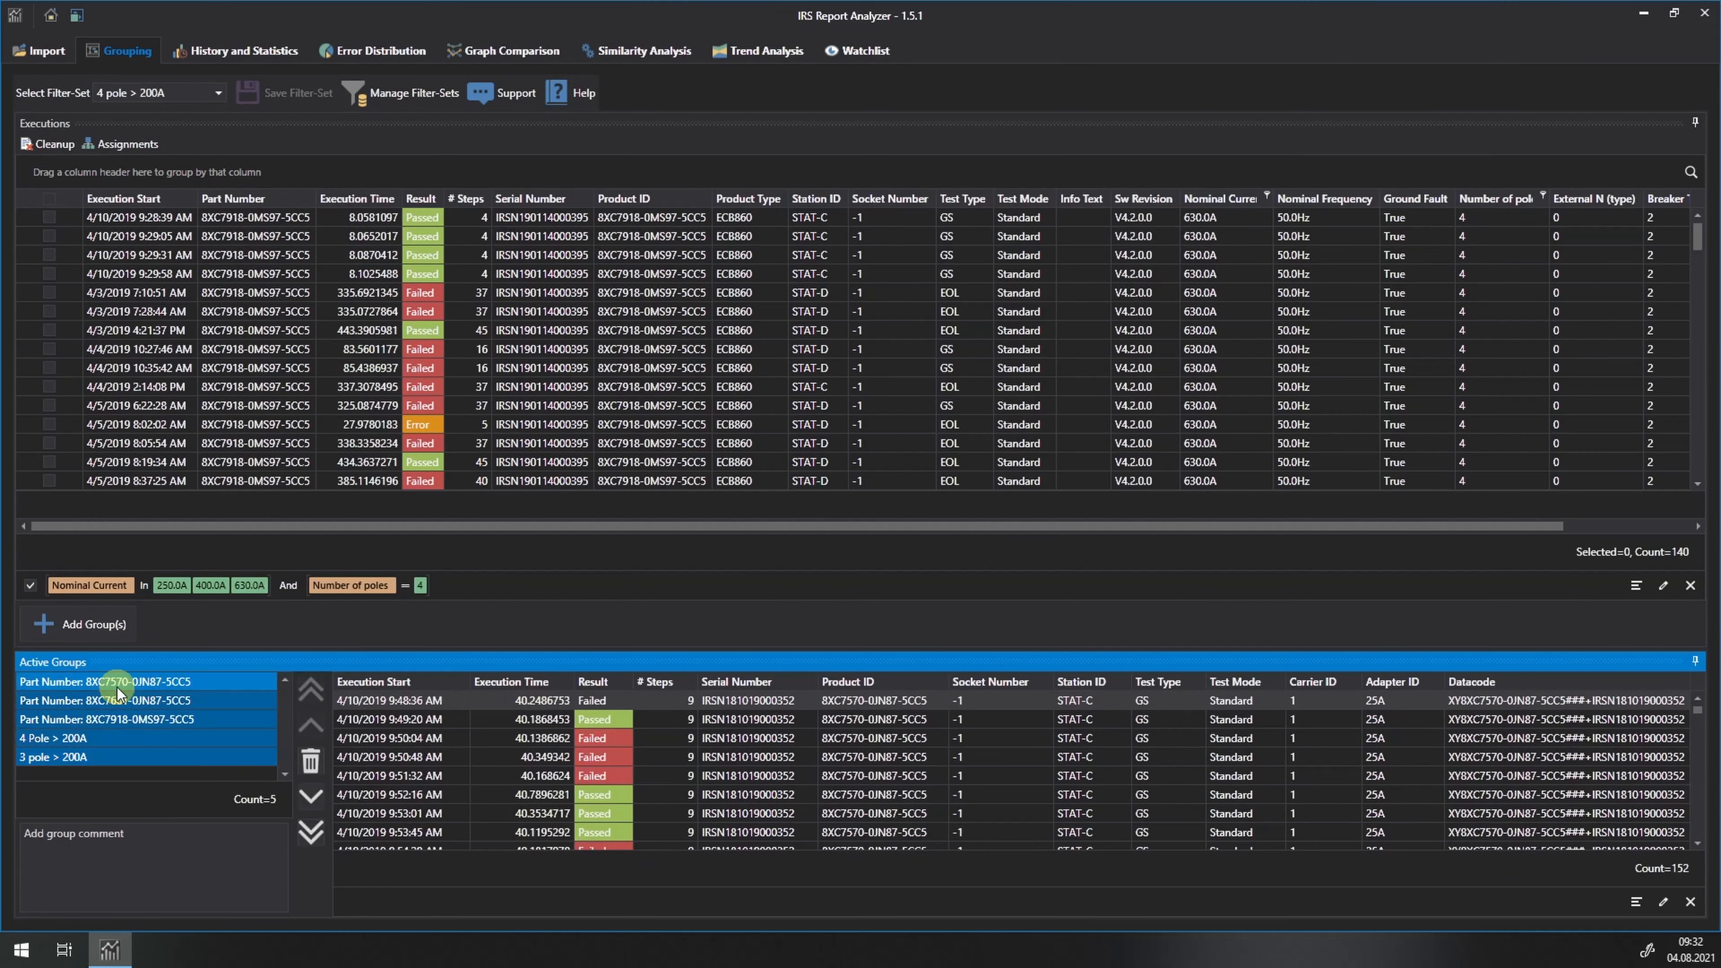
left_click(311, 763)
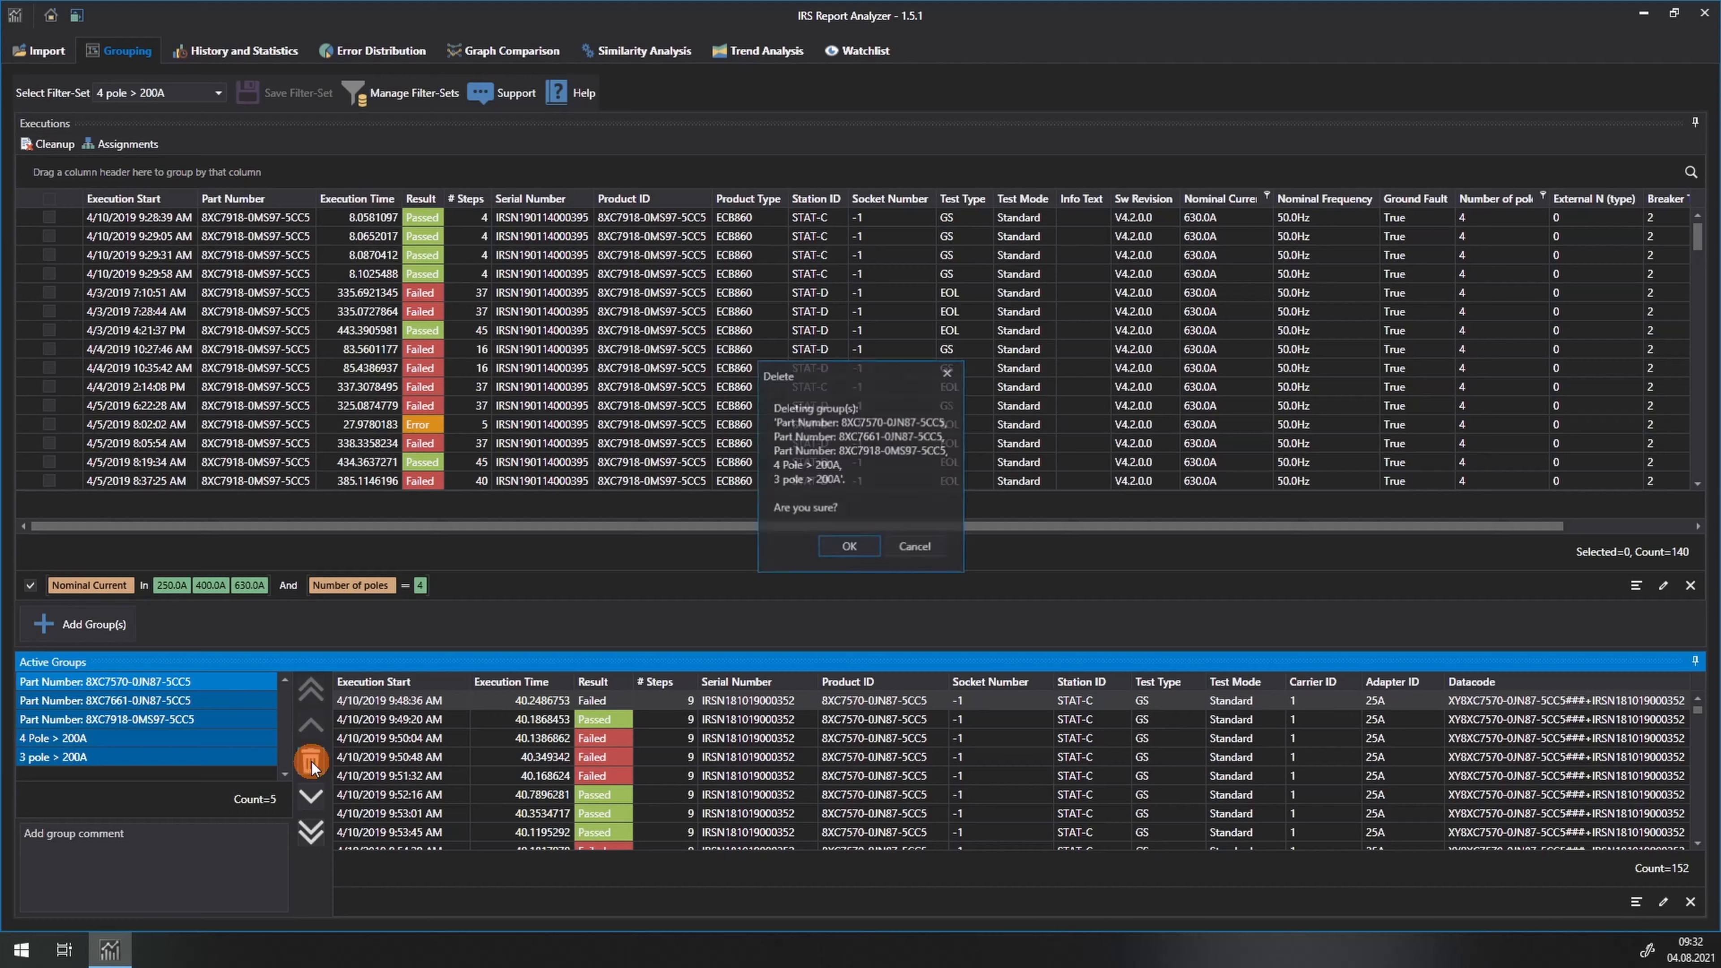
left_click(843, 547)
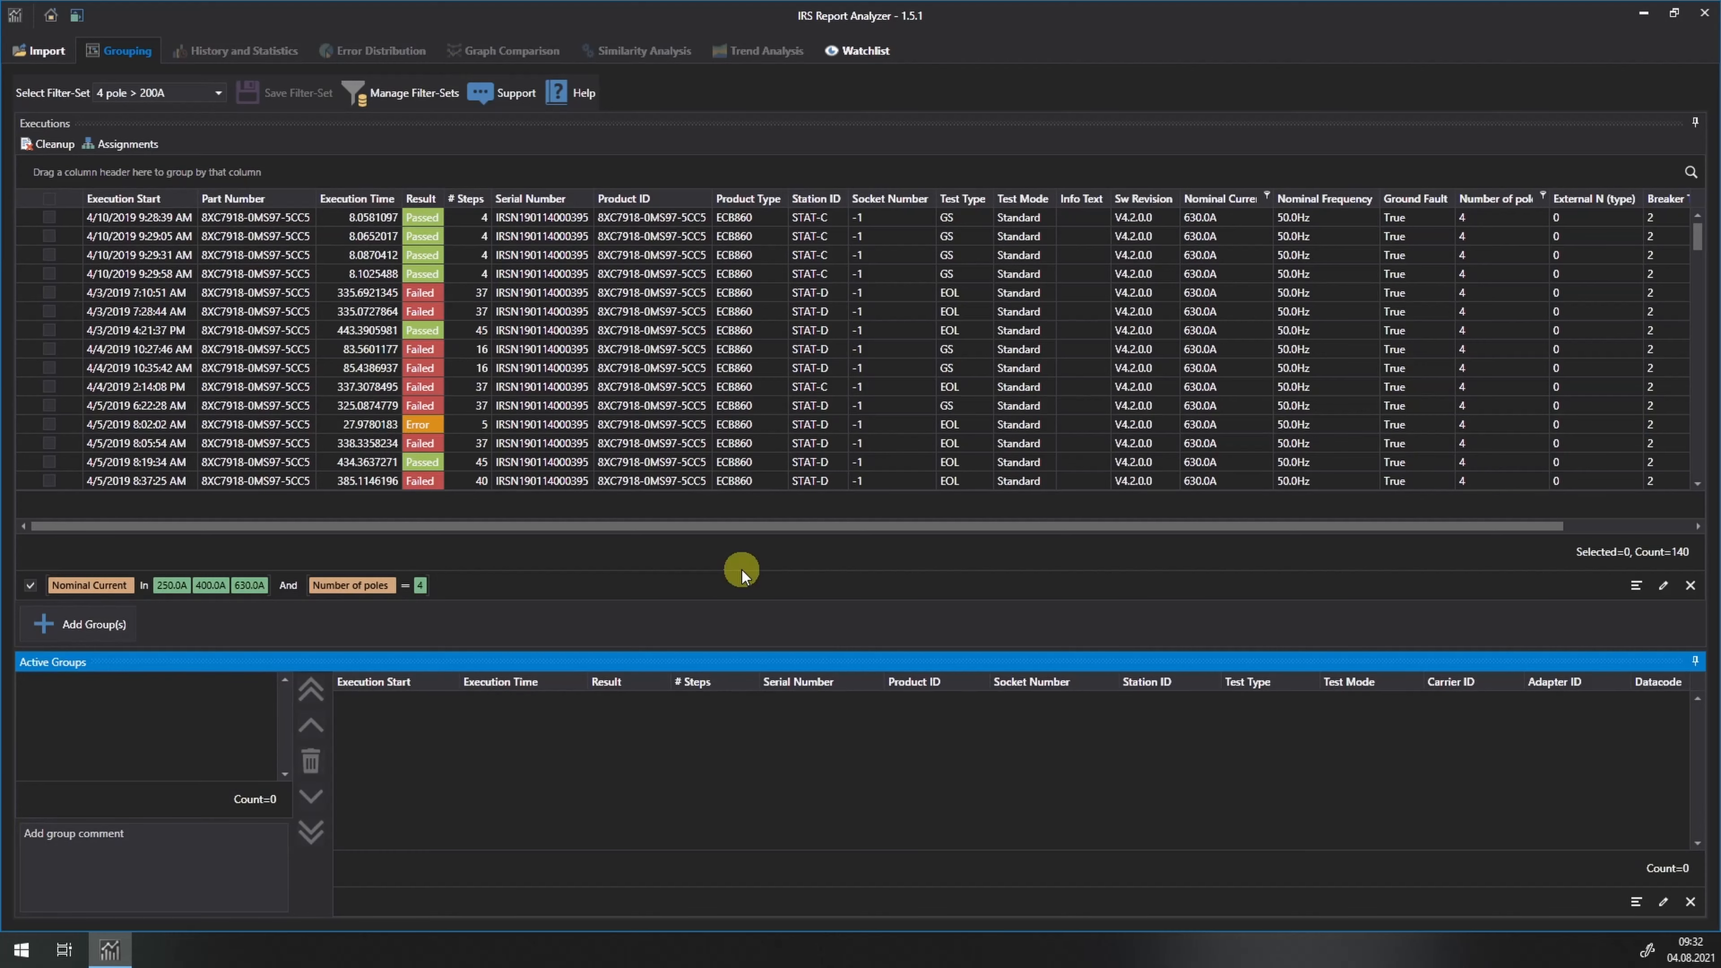
Clear the executions filter and group the executions by Part Number
left_click(1691, 587)
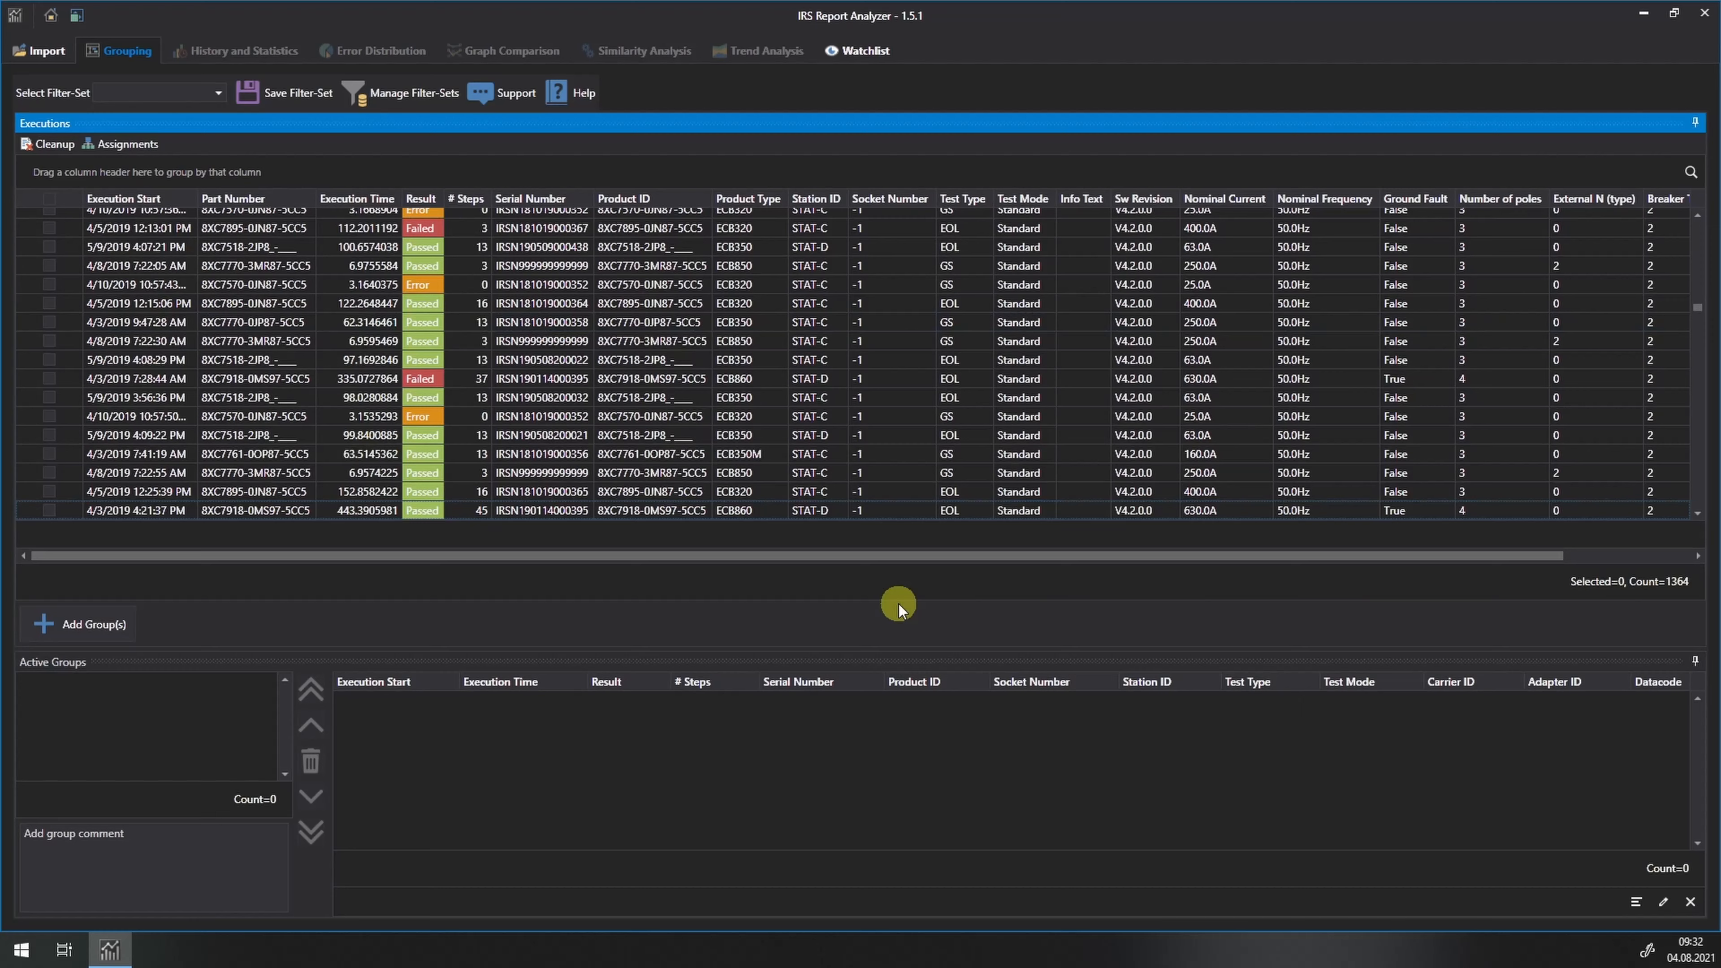
right_click(241, 204)
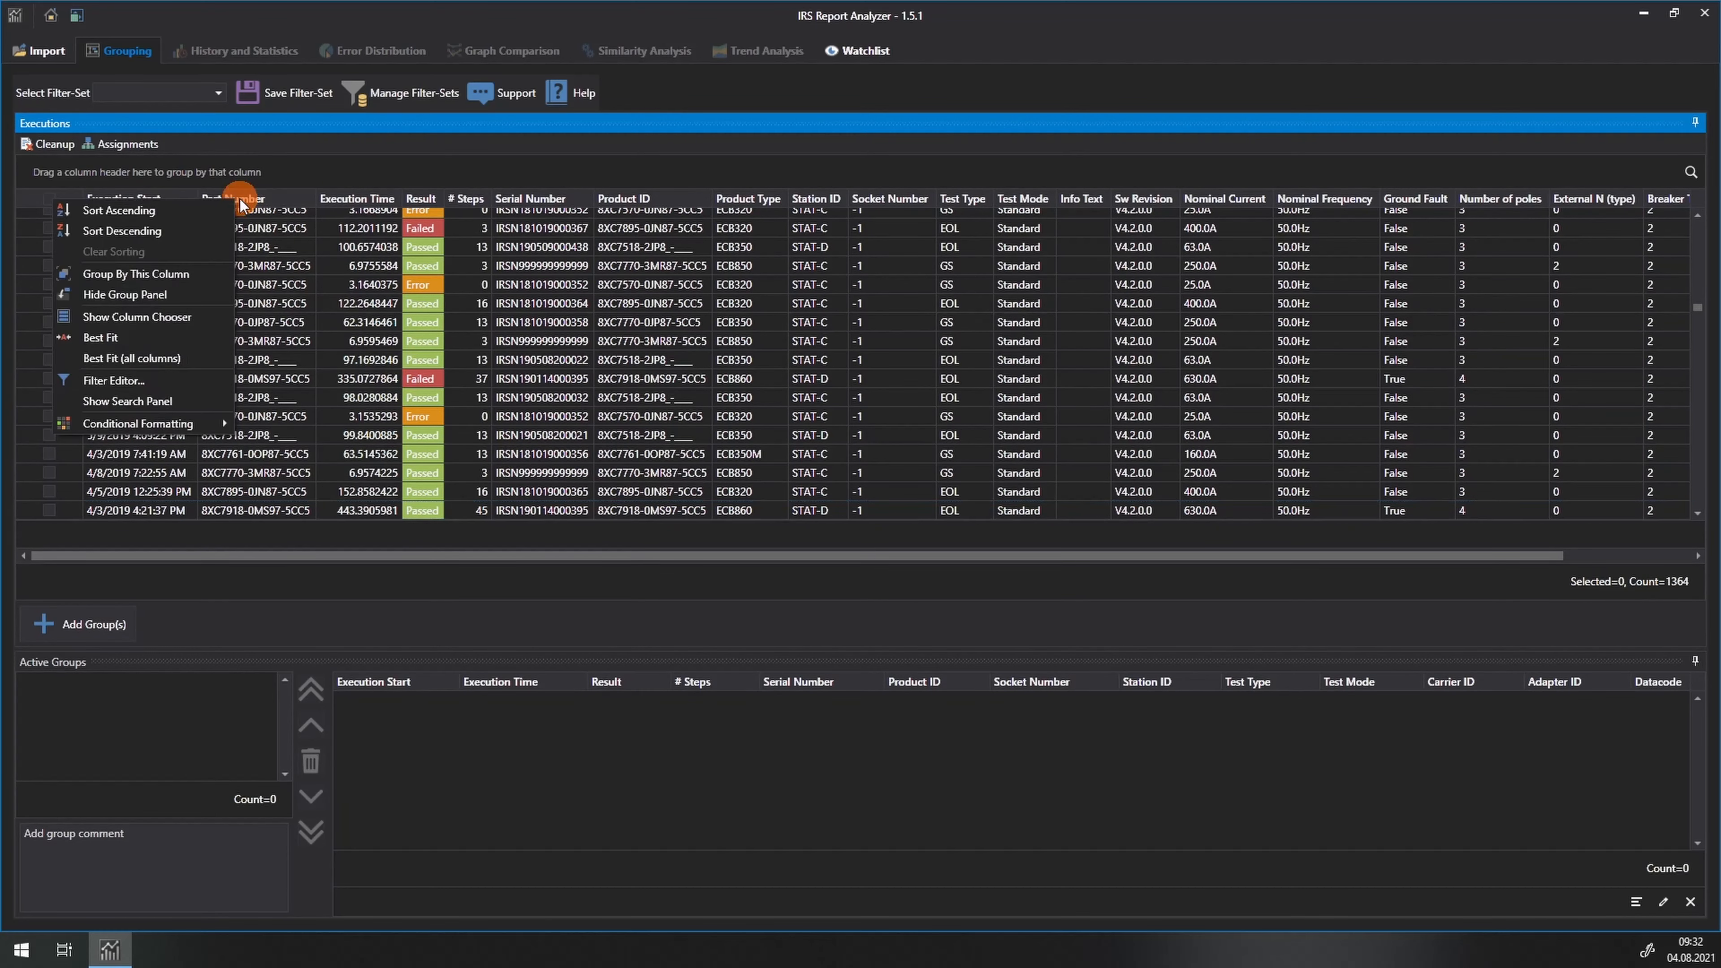
left_click(159, 274)
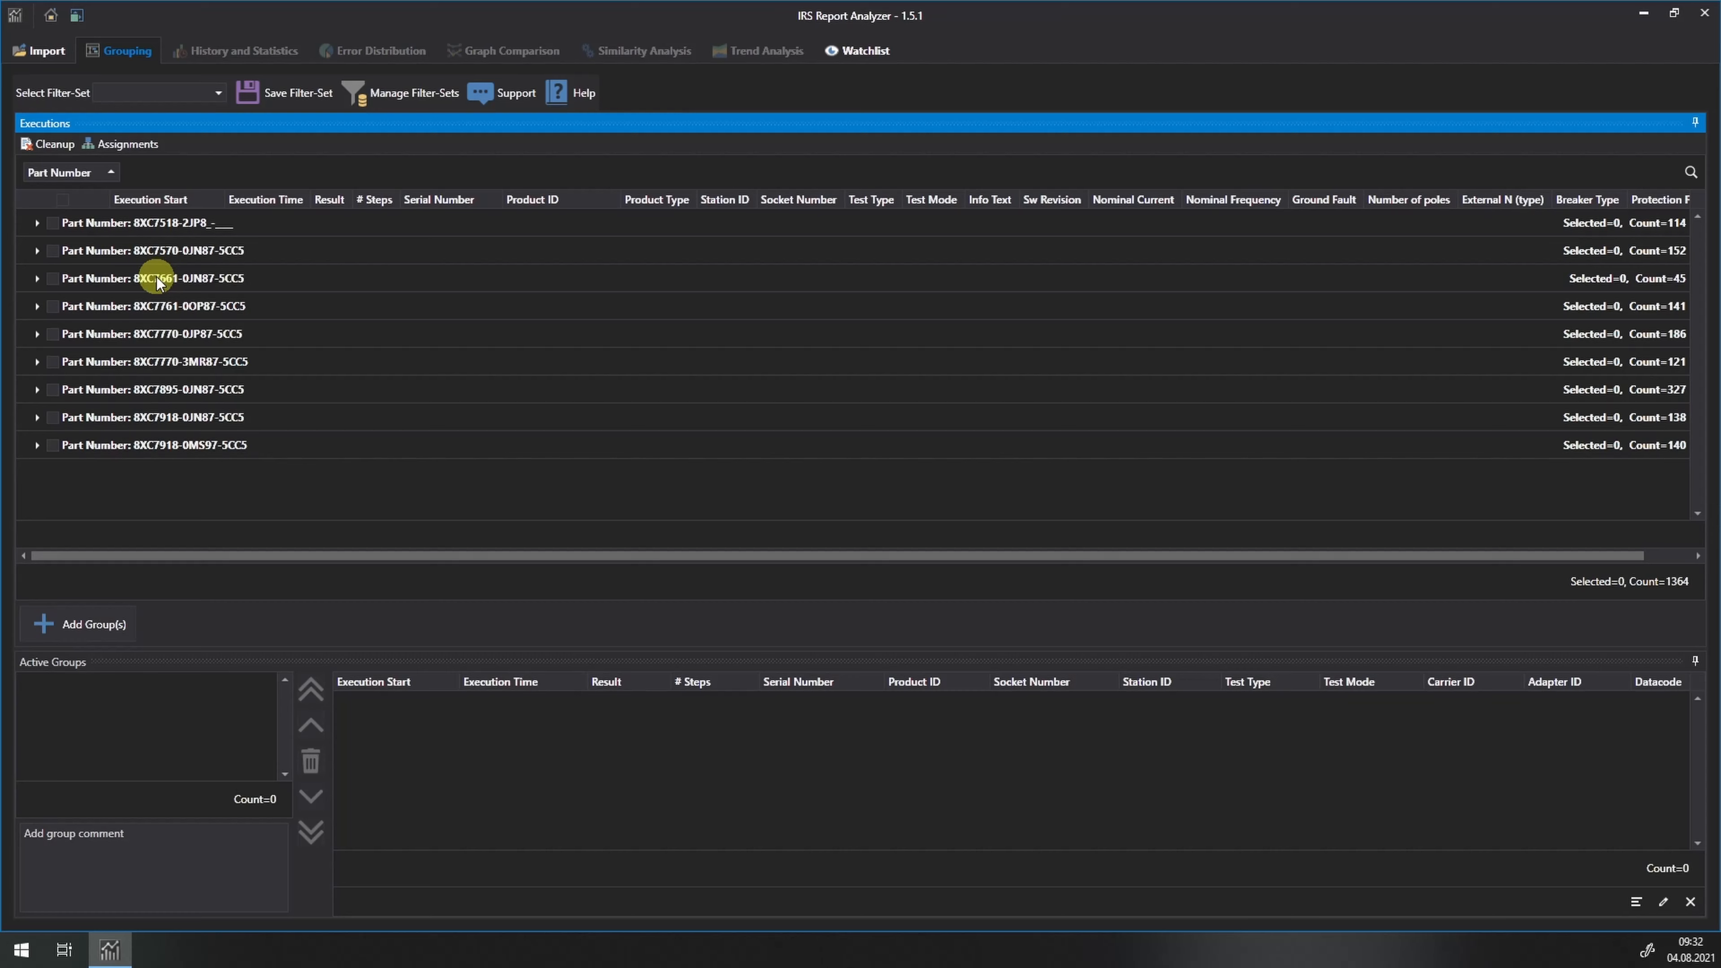
Add every part number group except 8XC7918-0MS97-5CC5 as an active group, and clean up the executions that belong to no group
left_click(57, 200)
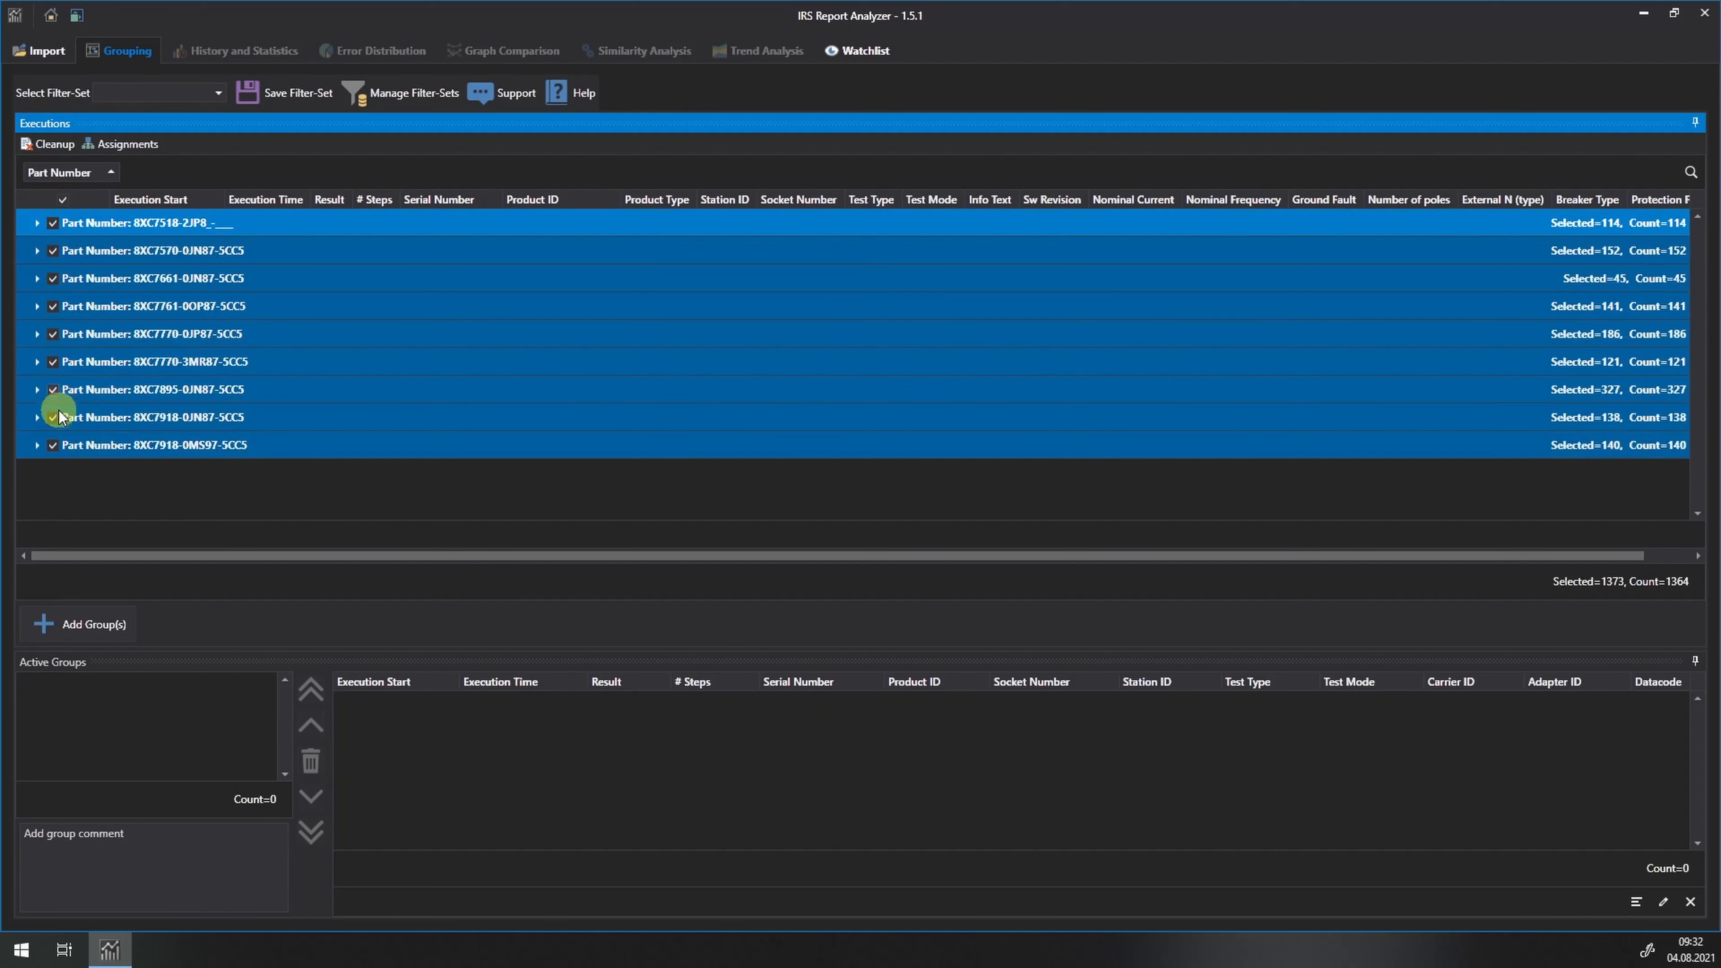
left_click(52, 444)
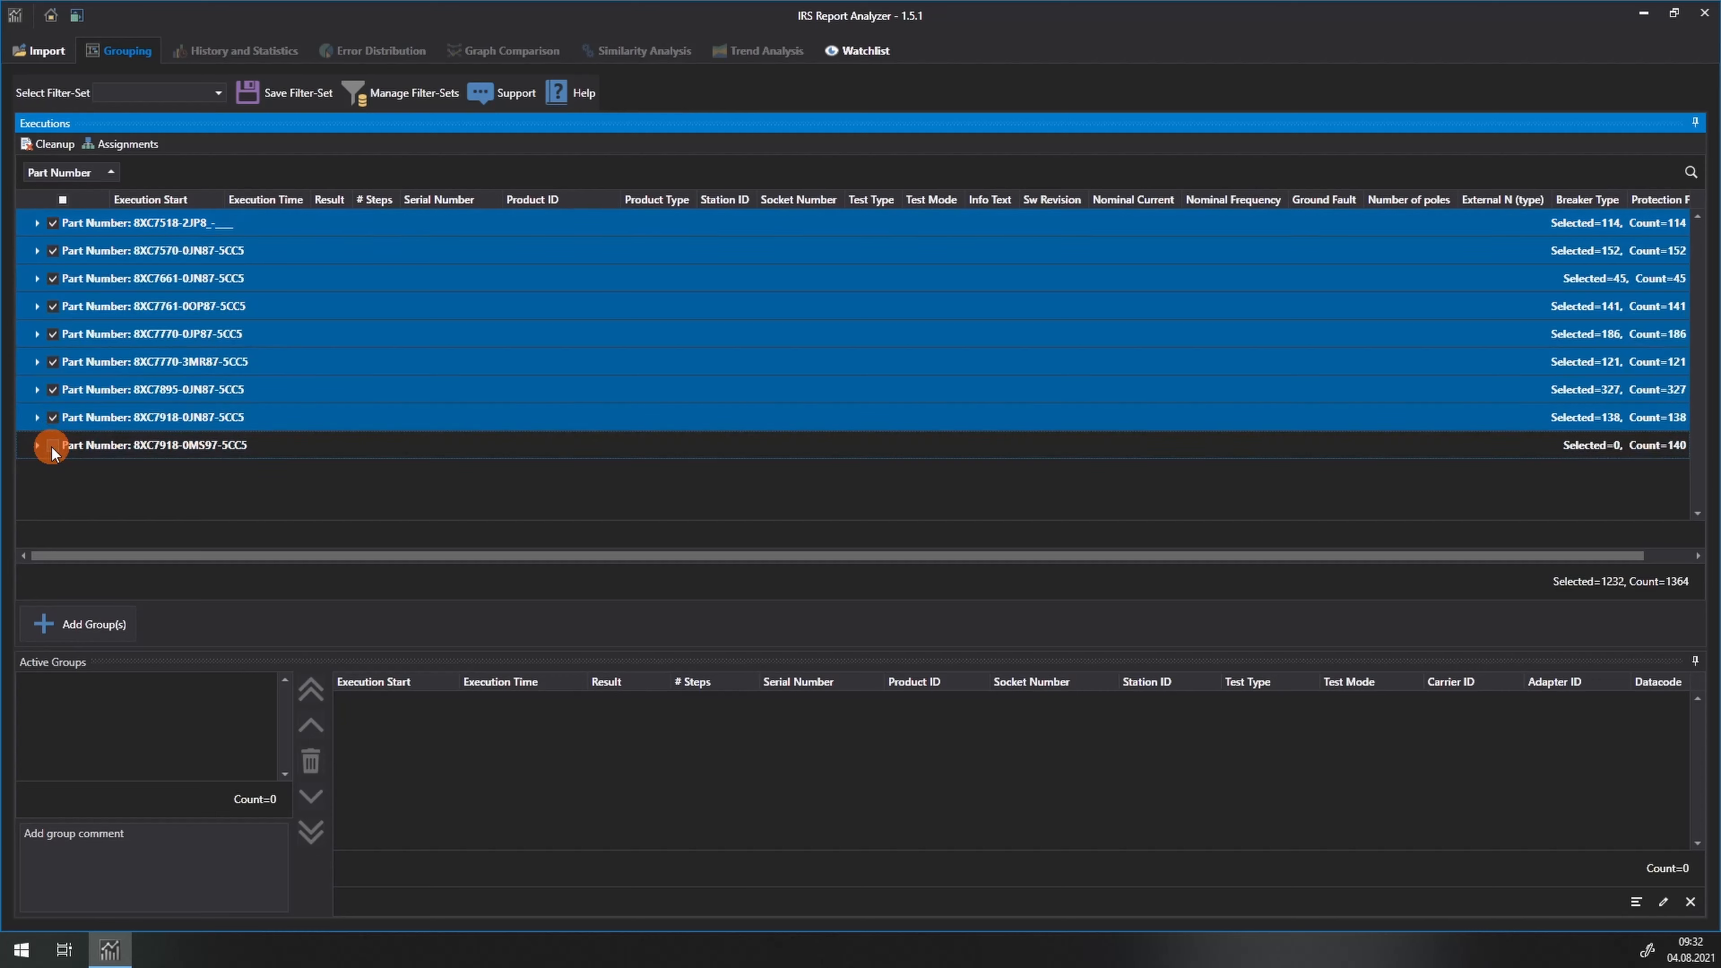
left_click(76, 623)
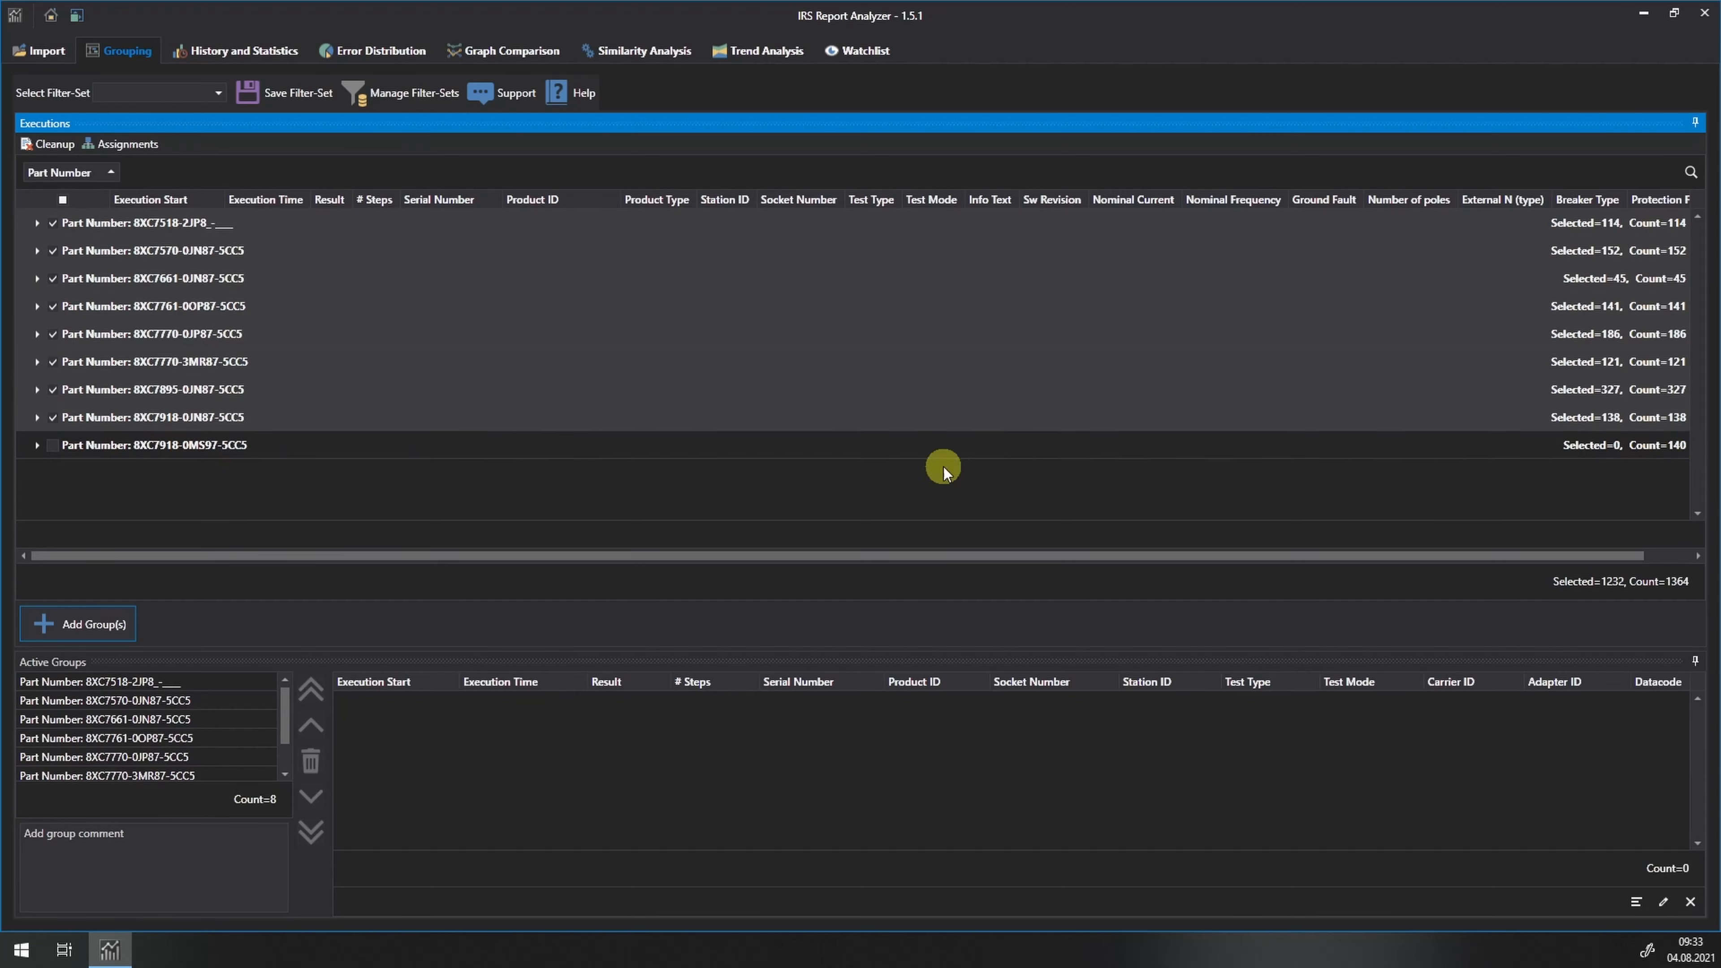
left_click(46, 145)
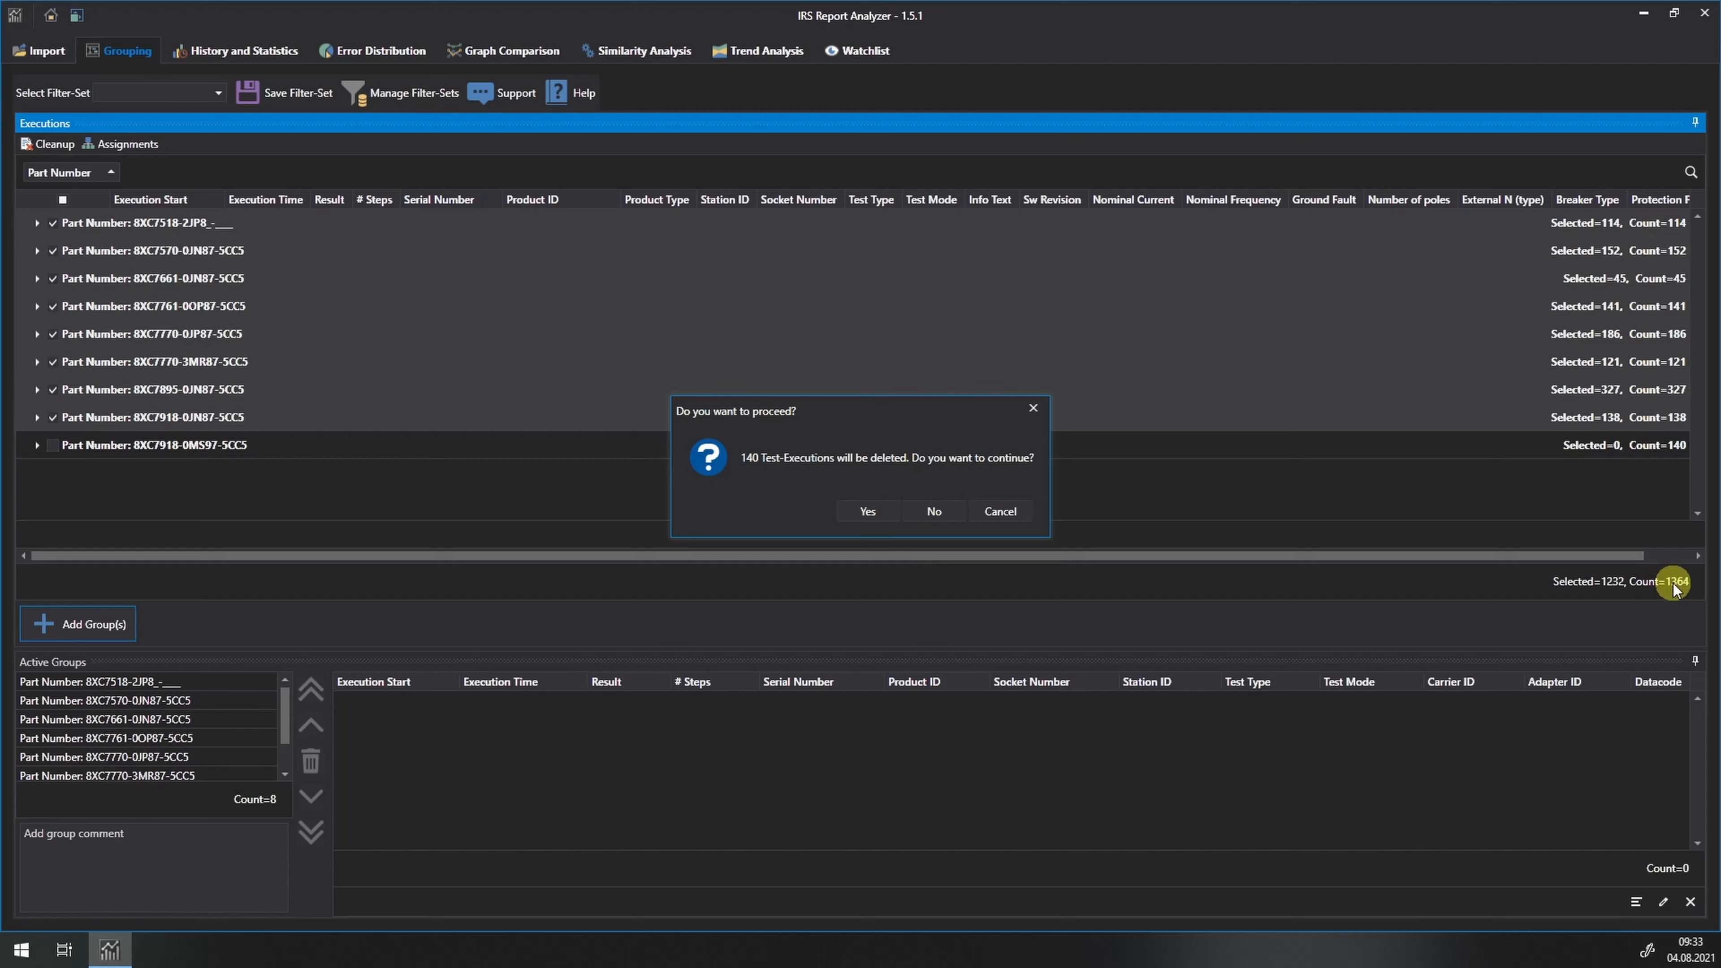
left_click(868, 512)
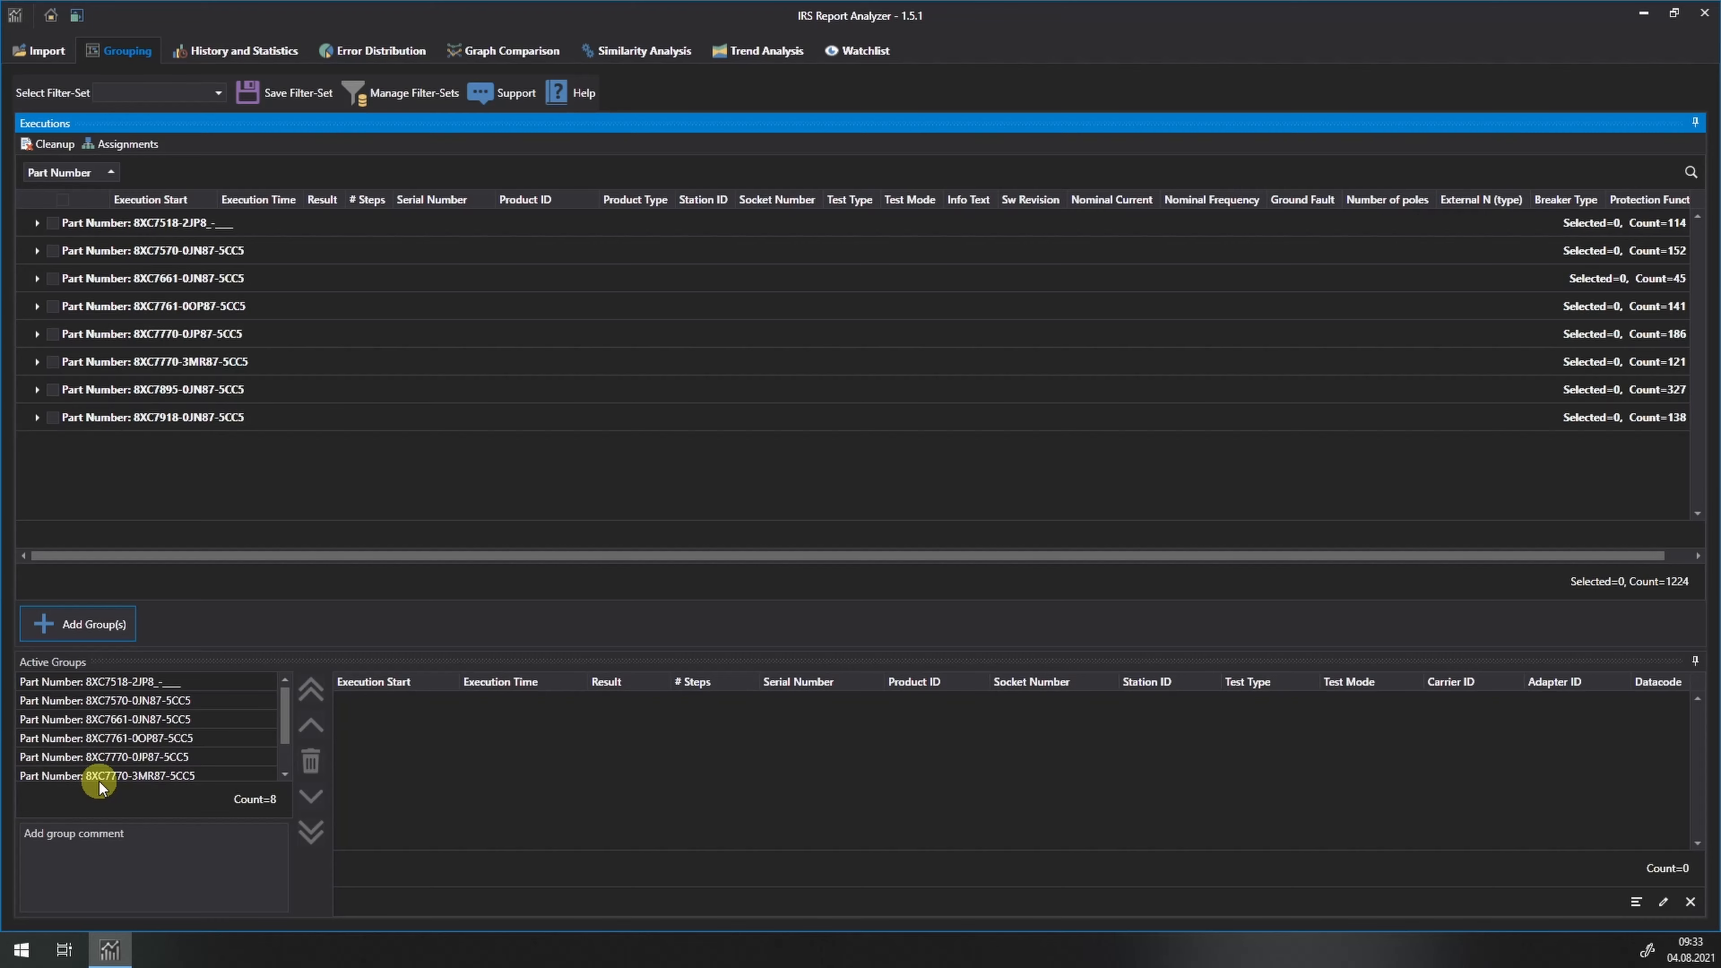
Enable the use of simplified group names in the app settings and save them
left_click(49, 15)
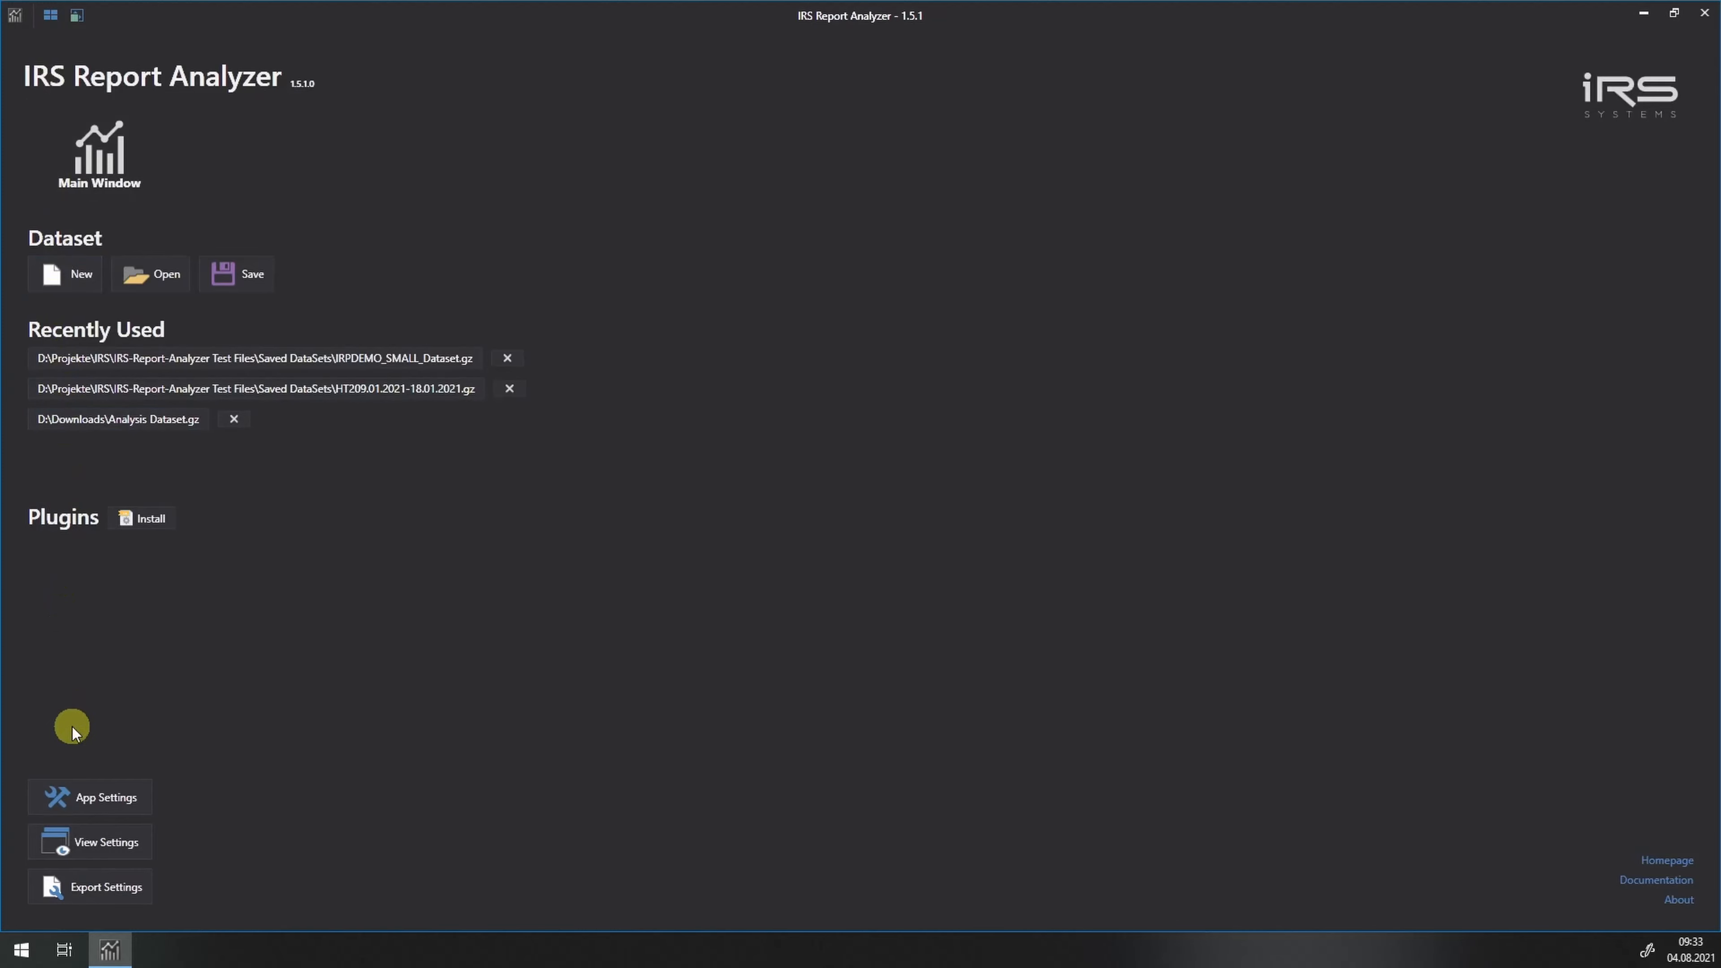
left_click(77, 802)
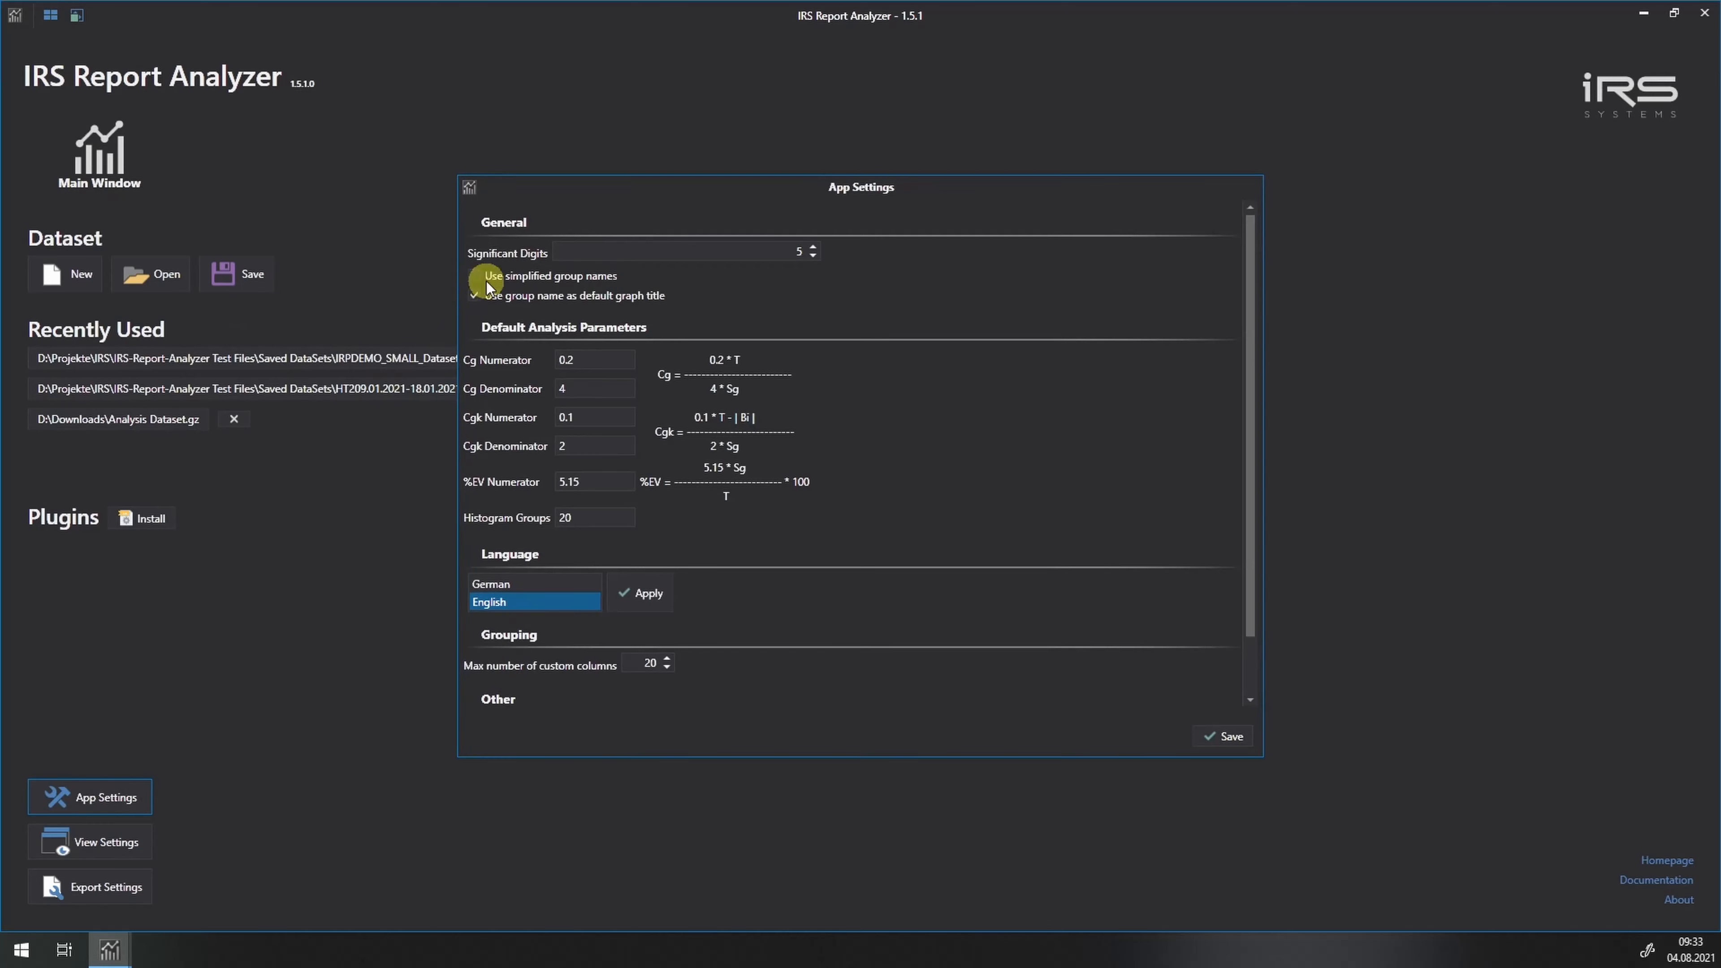
left_click(474, 276)
left_click(1231, 739)
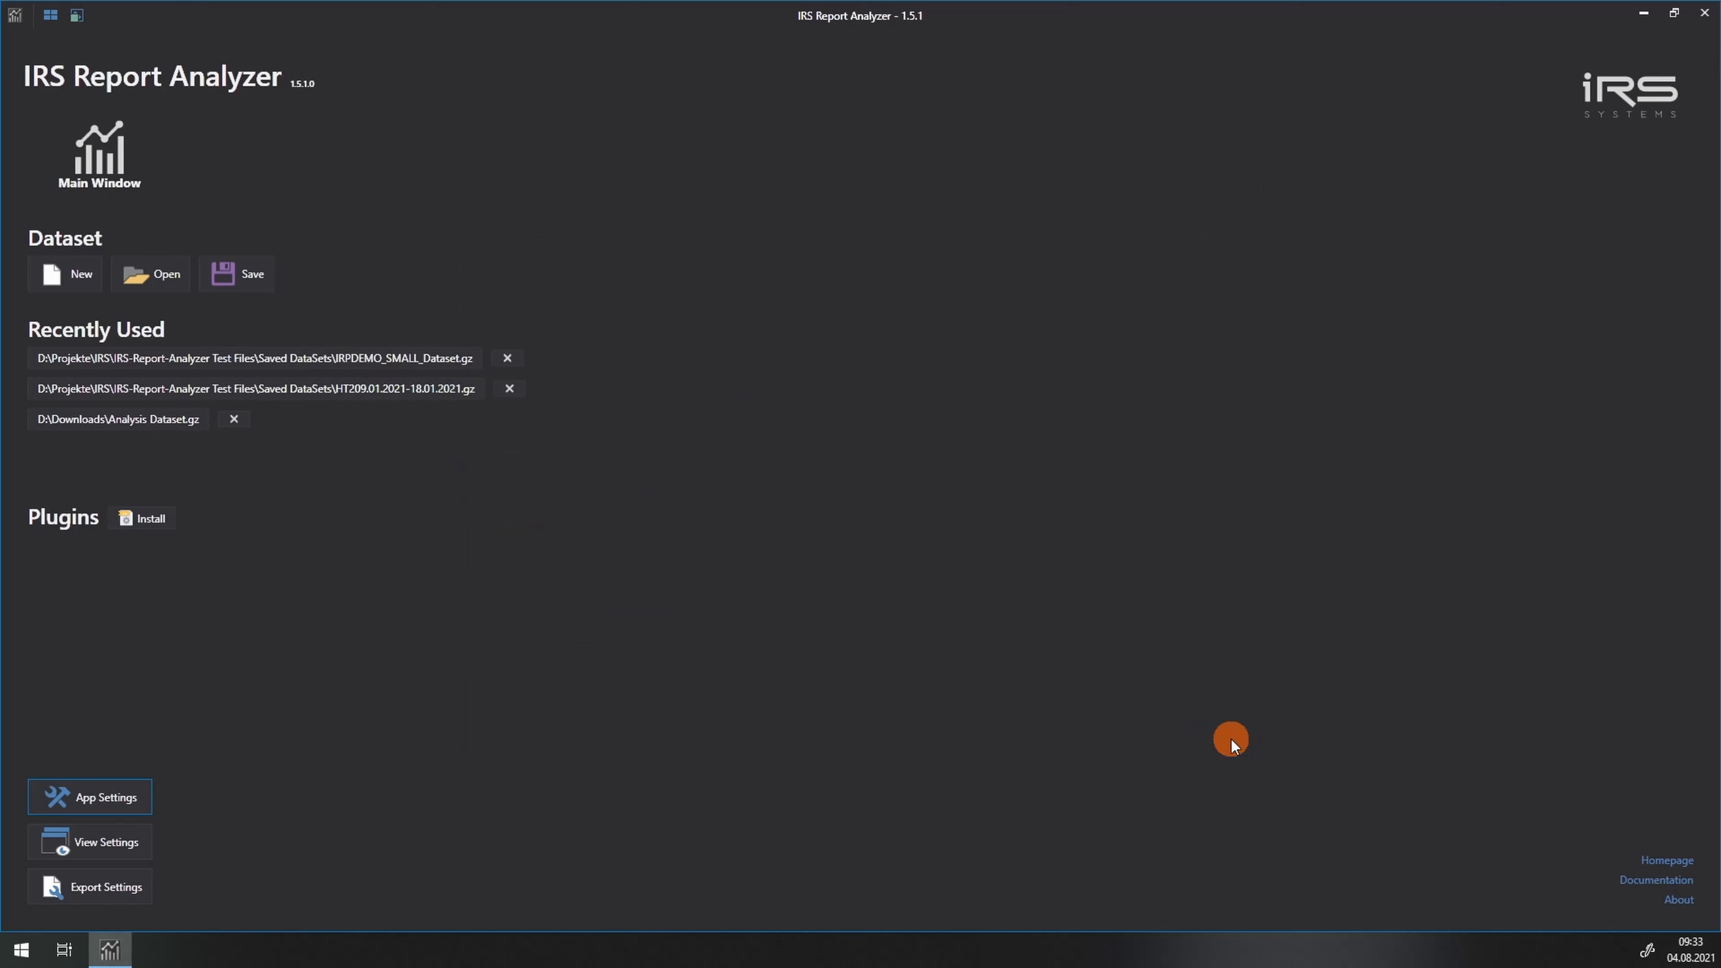
Return to the Grouping view and delete all active groups, from Part Number: 8XC7518-2JP8 through 8XC7918-0JN87-5CC5
left_click(113, 165)
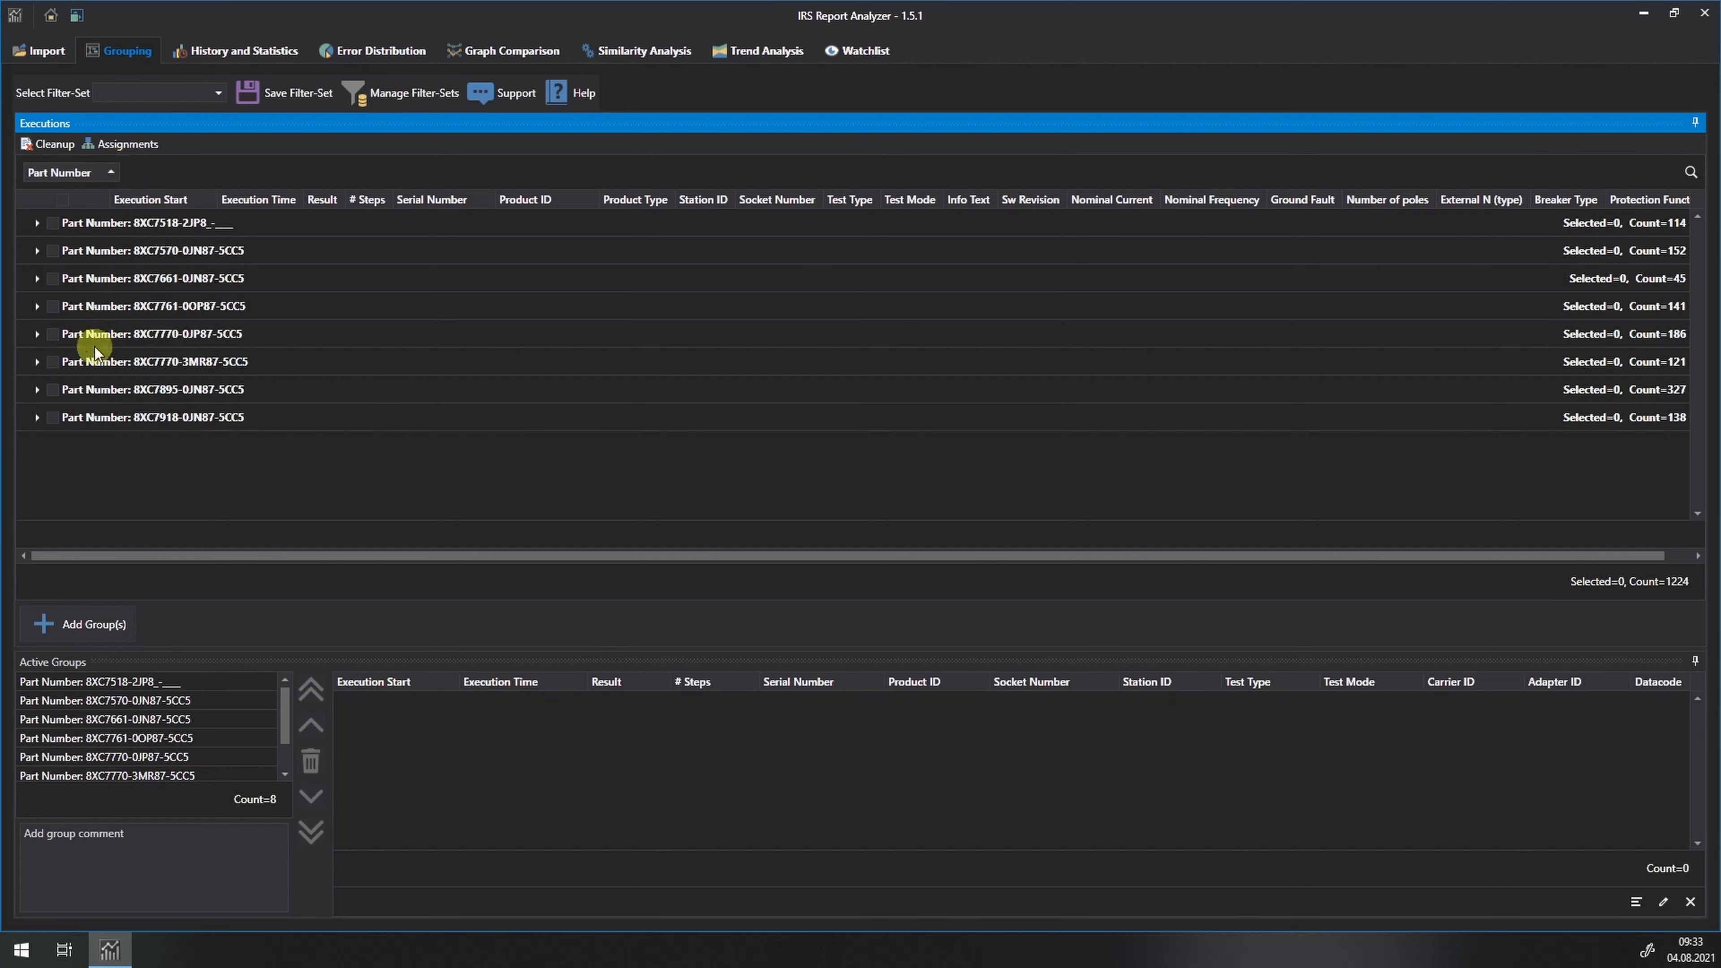
left_click(95, 686)
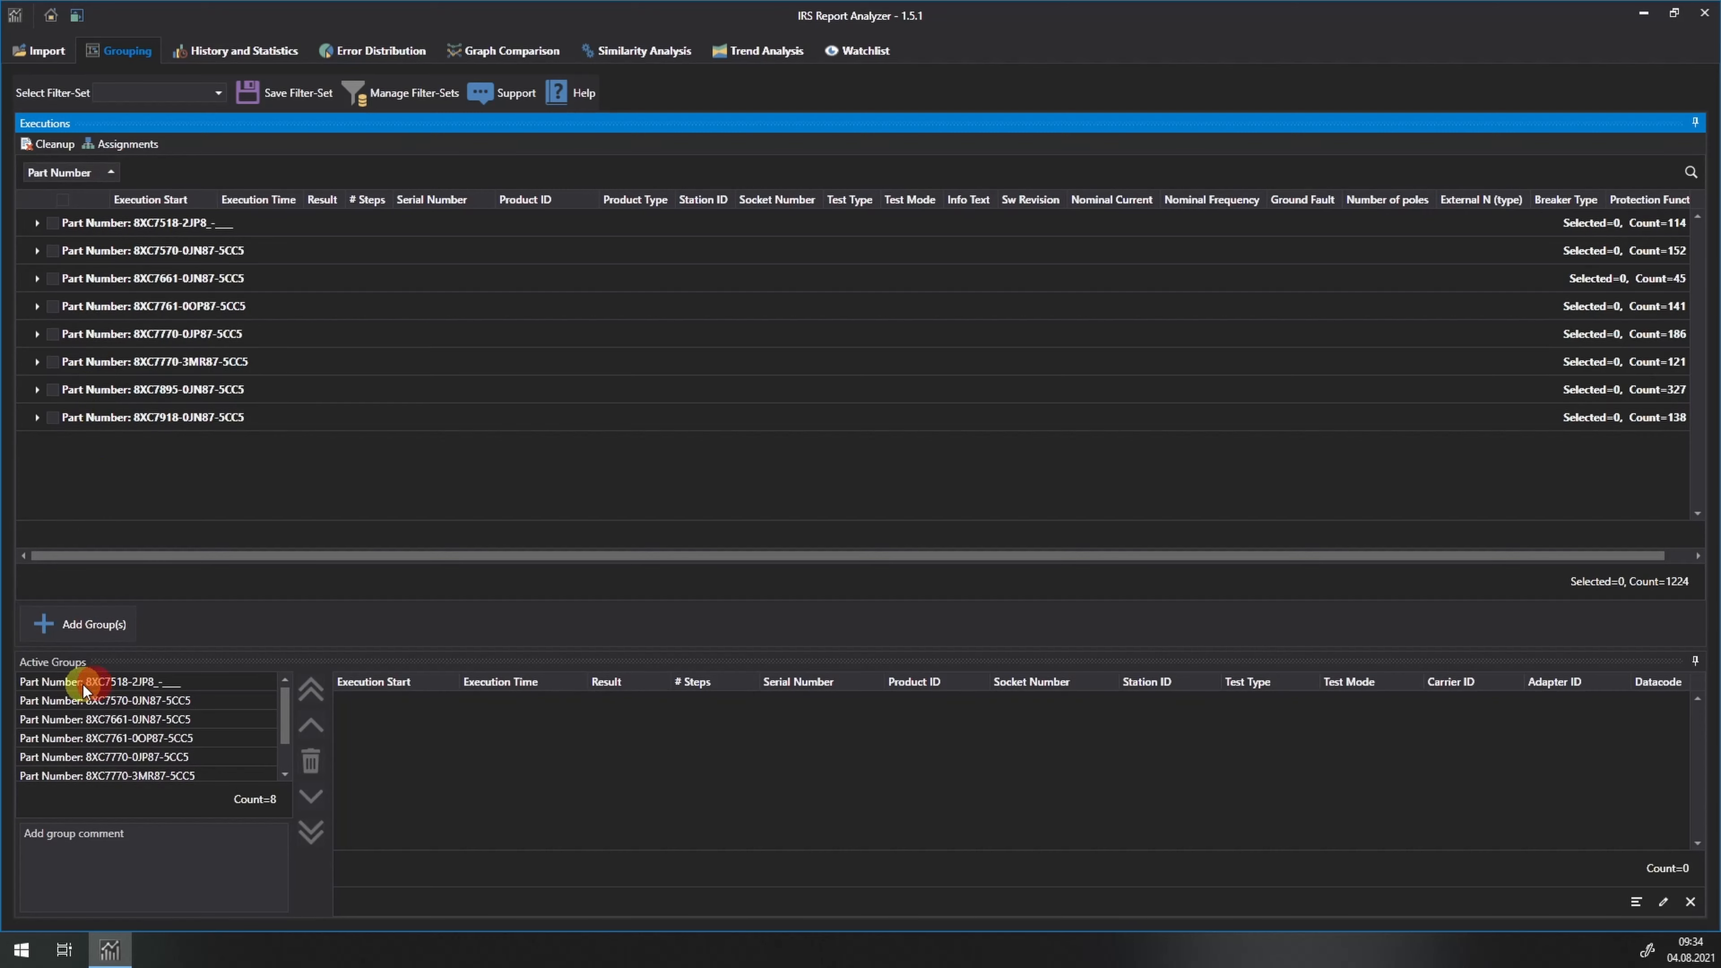
left_click(107, 772, "shift")
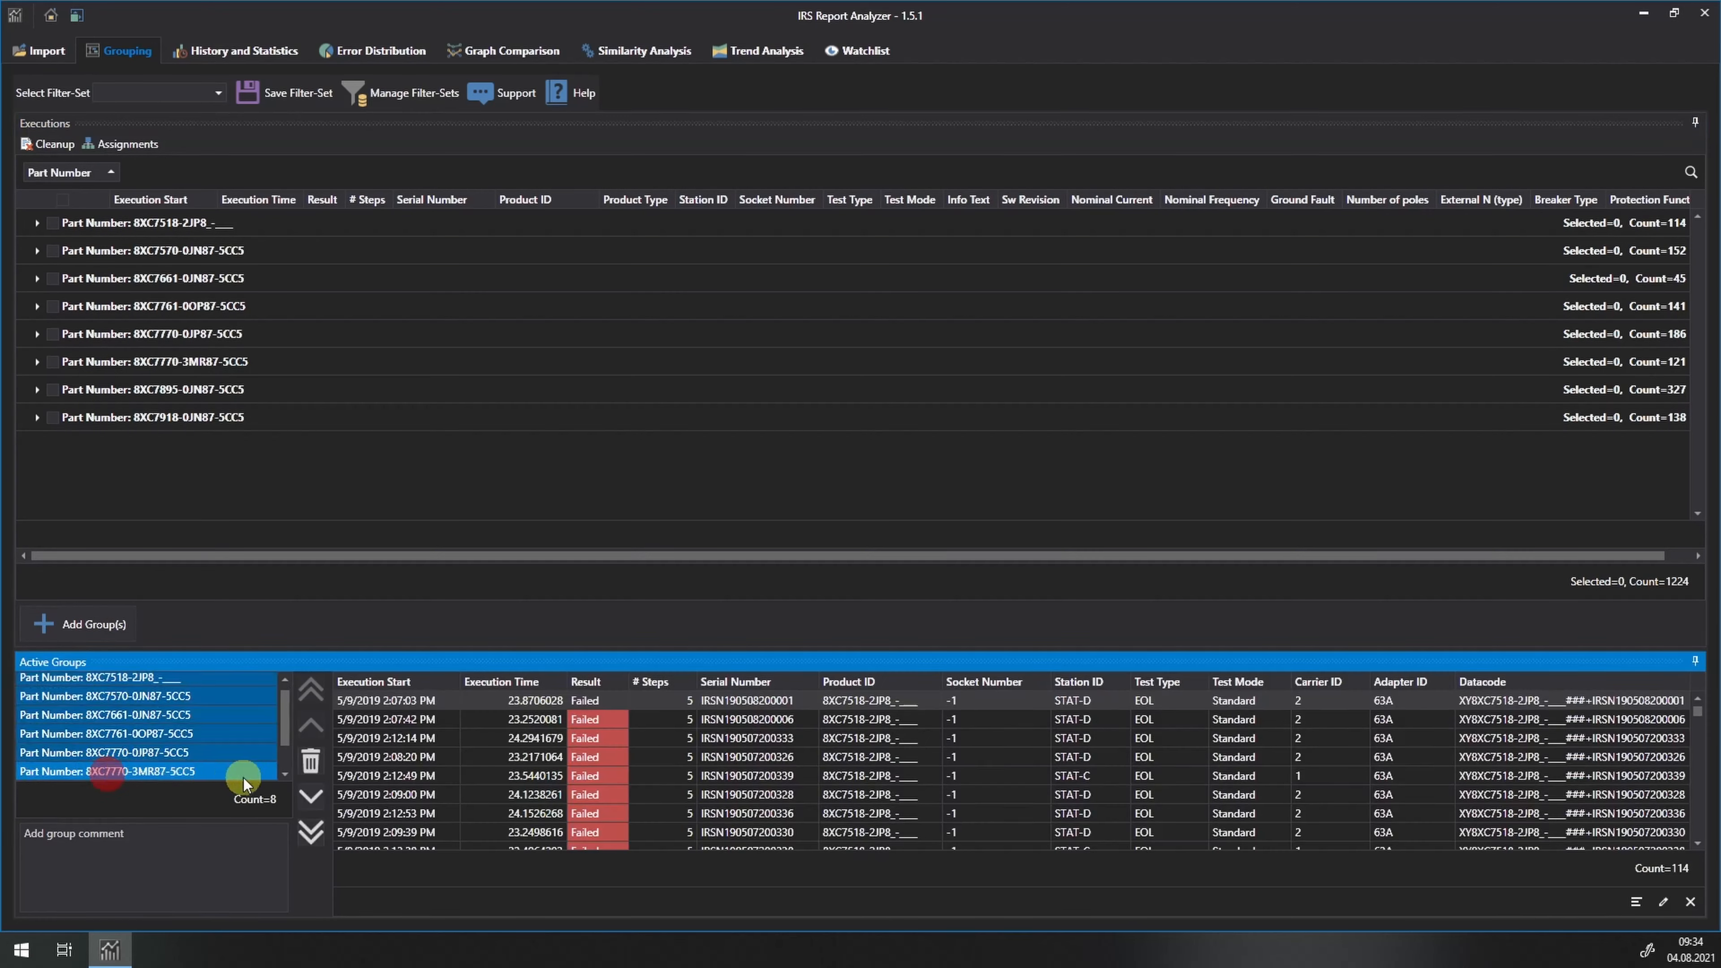
left_click(311, 769)
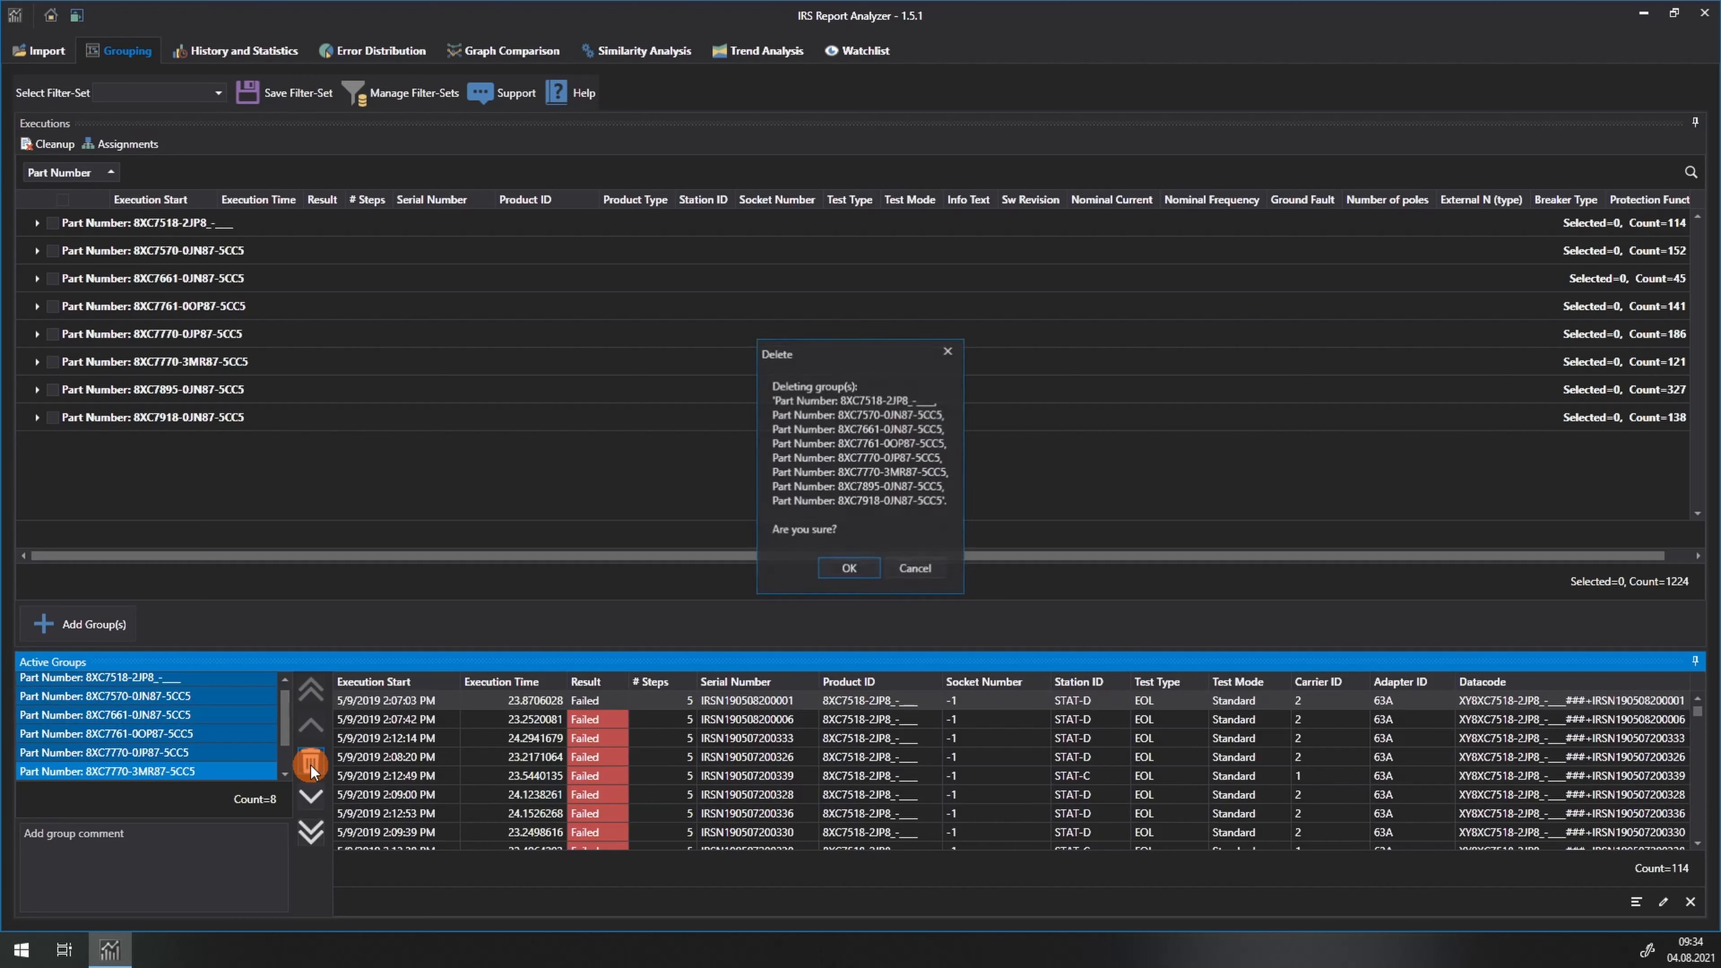
left_click(850, 569)
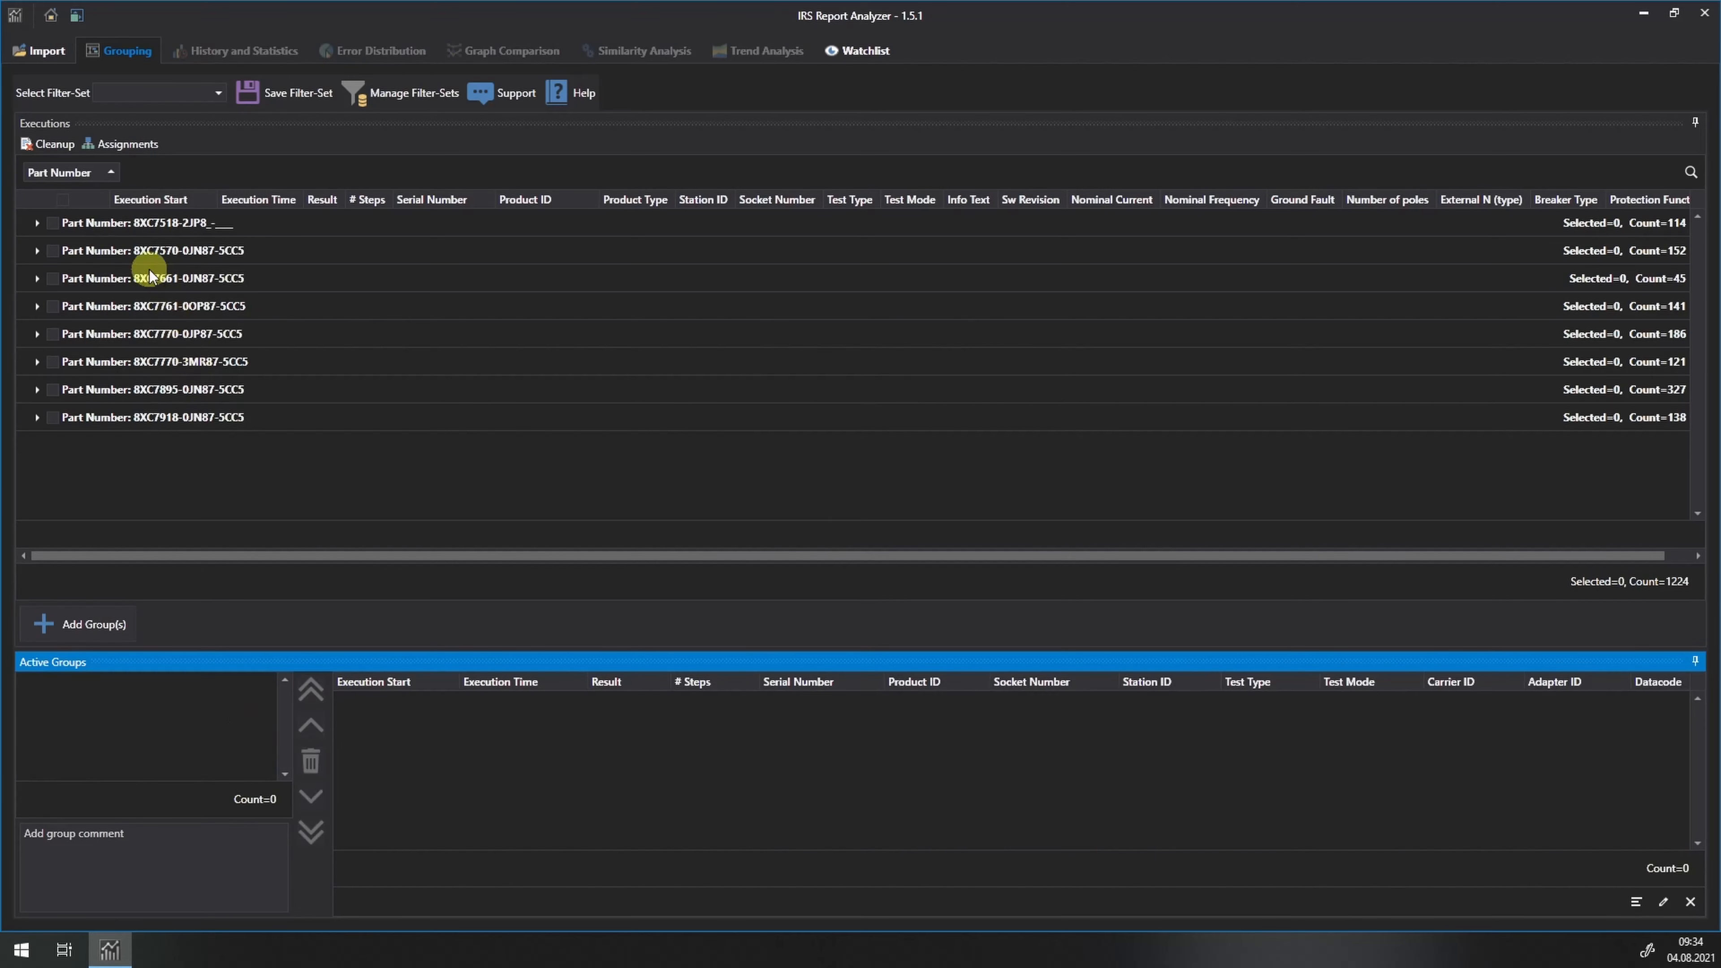
Add all part number groups as active groups and check their simplified names in the active groups and in History and Statistics
left_click(74, 624)
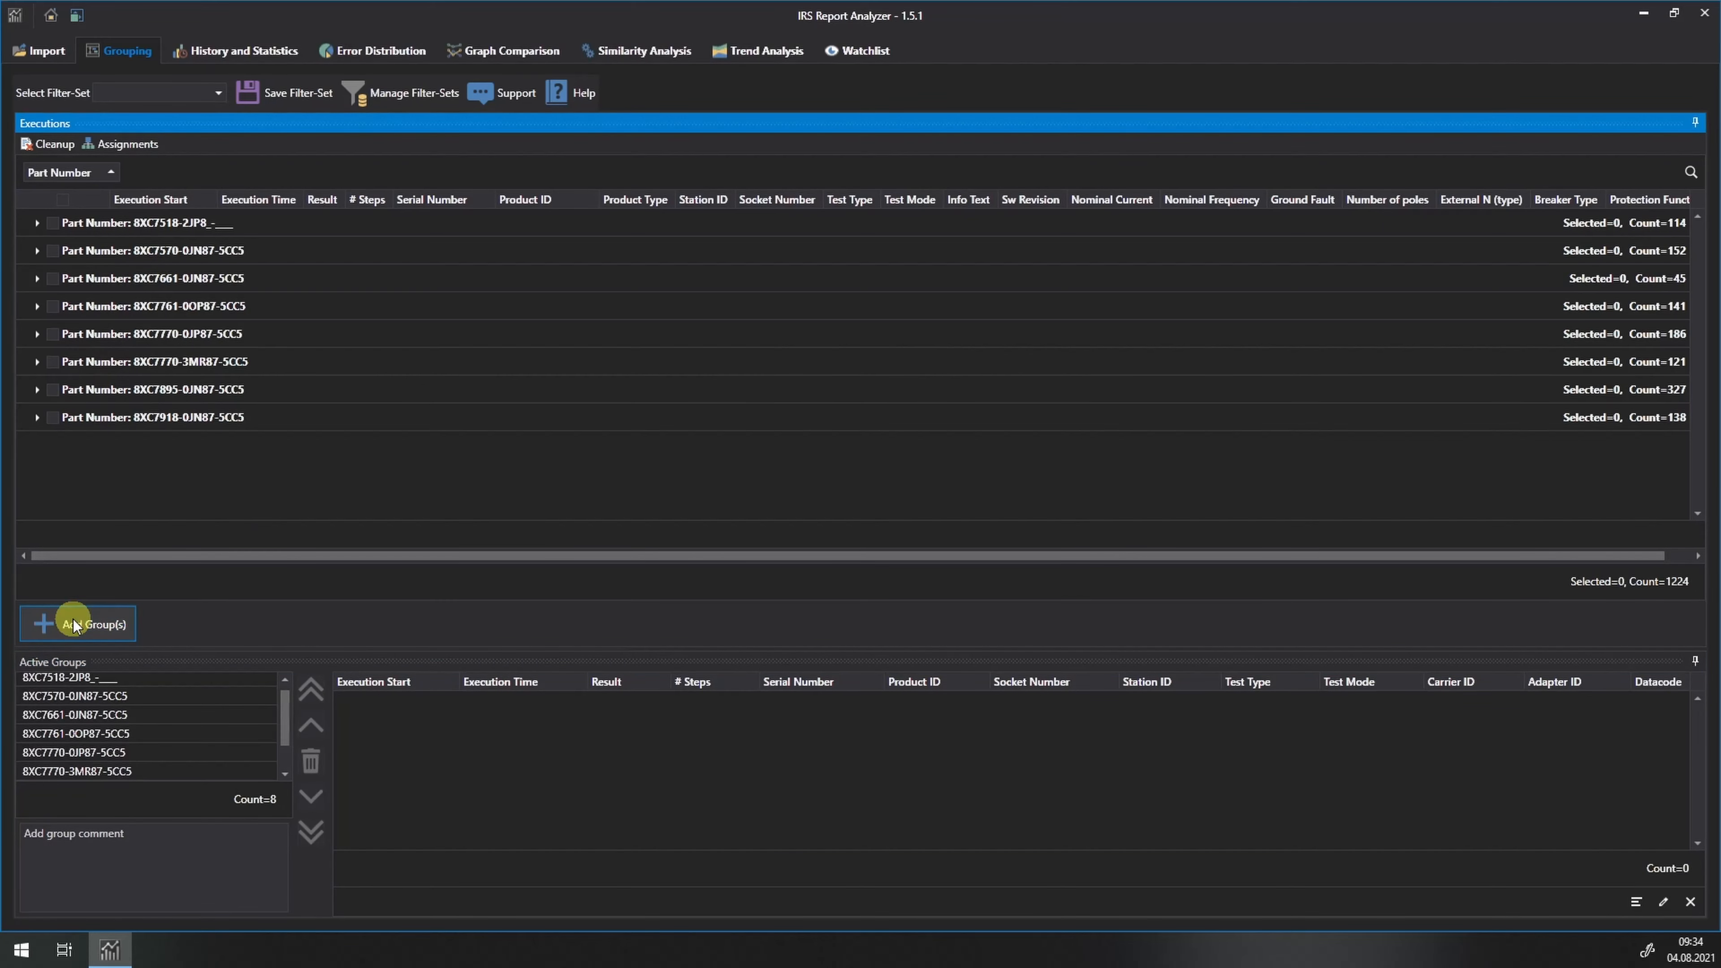
left_click(68, 679)
left_click(65, 702)
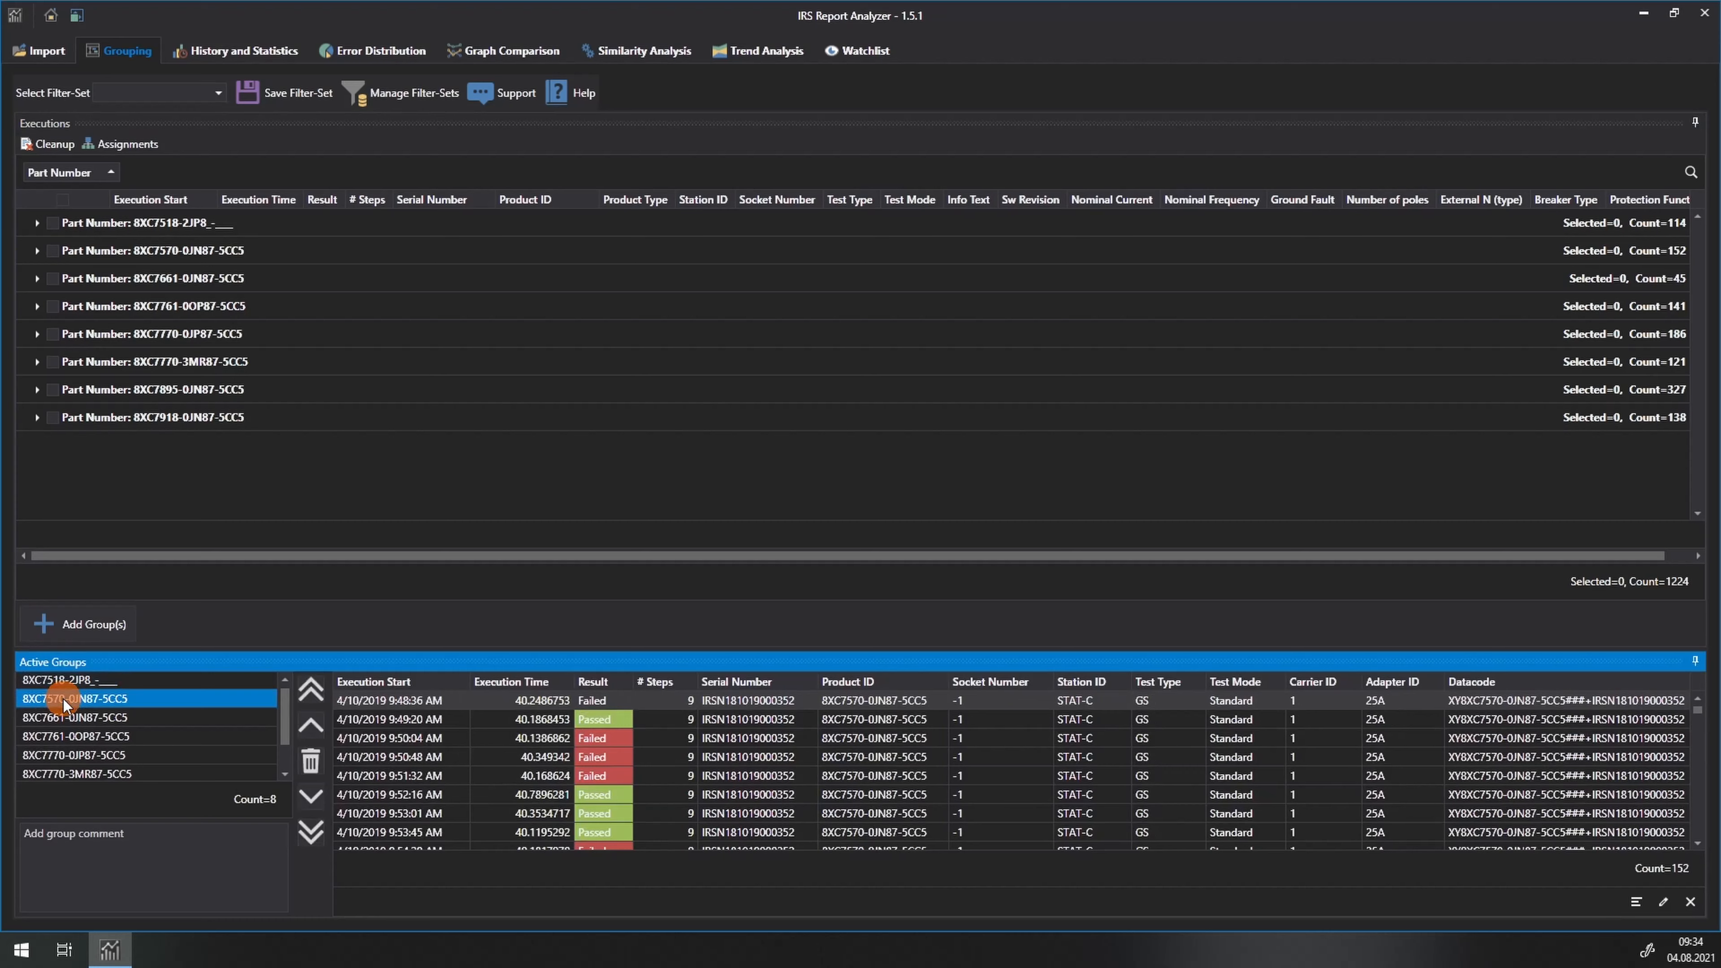
left_click(68, 720)
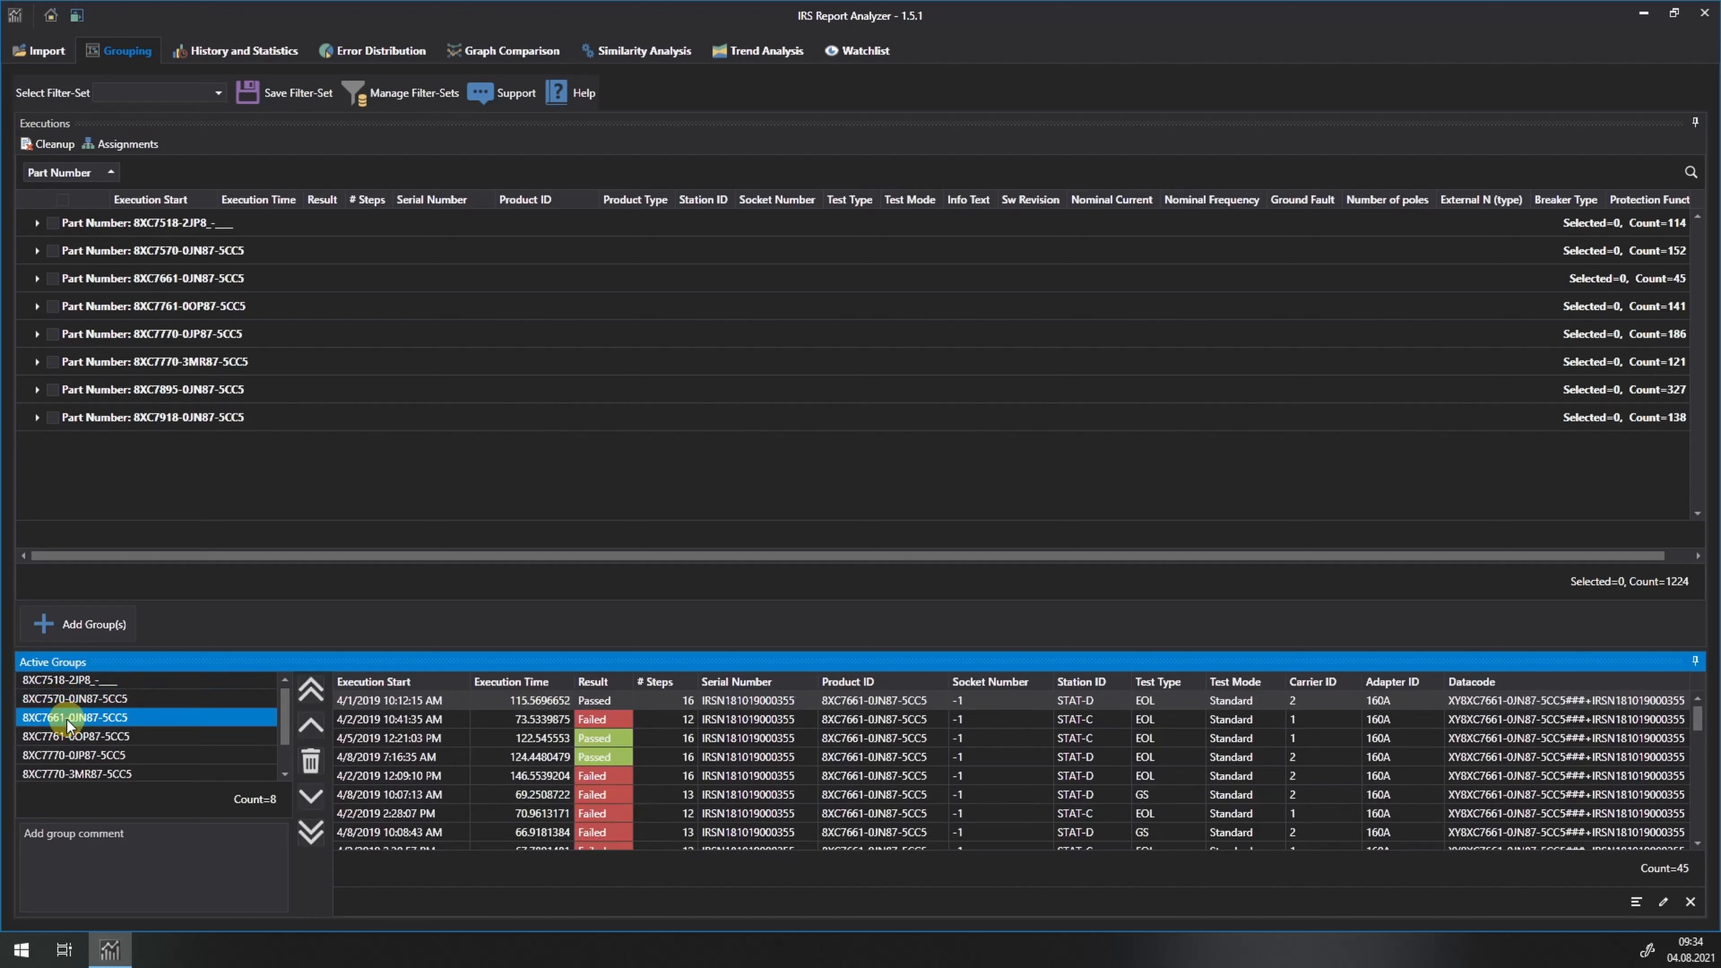
scroll(140, 749, "down", 1)
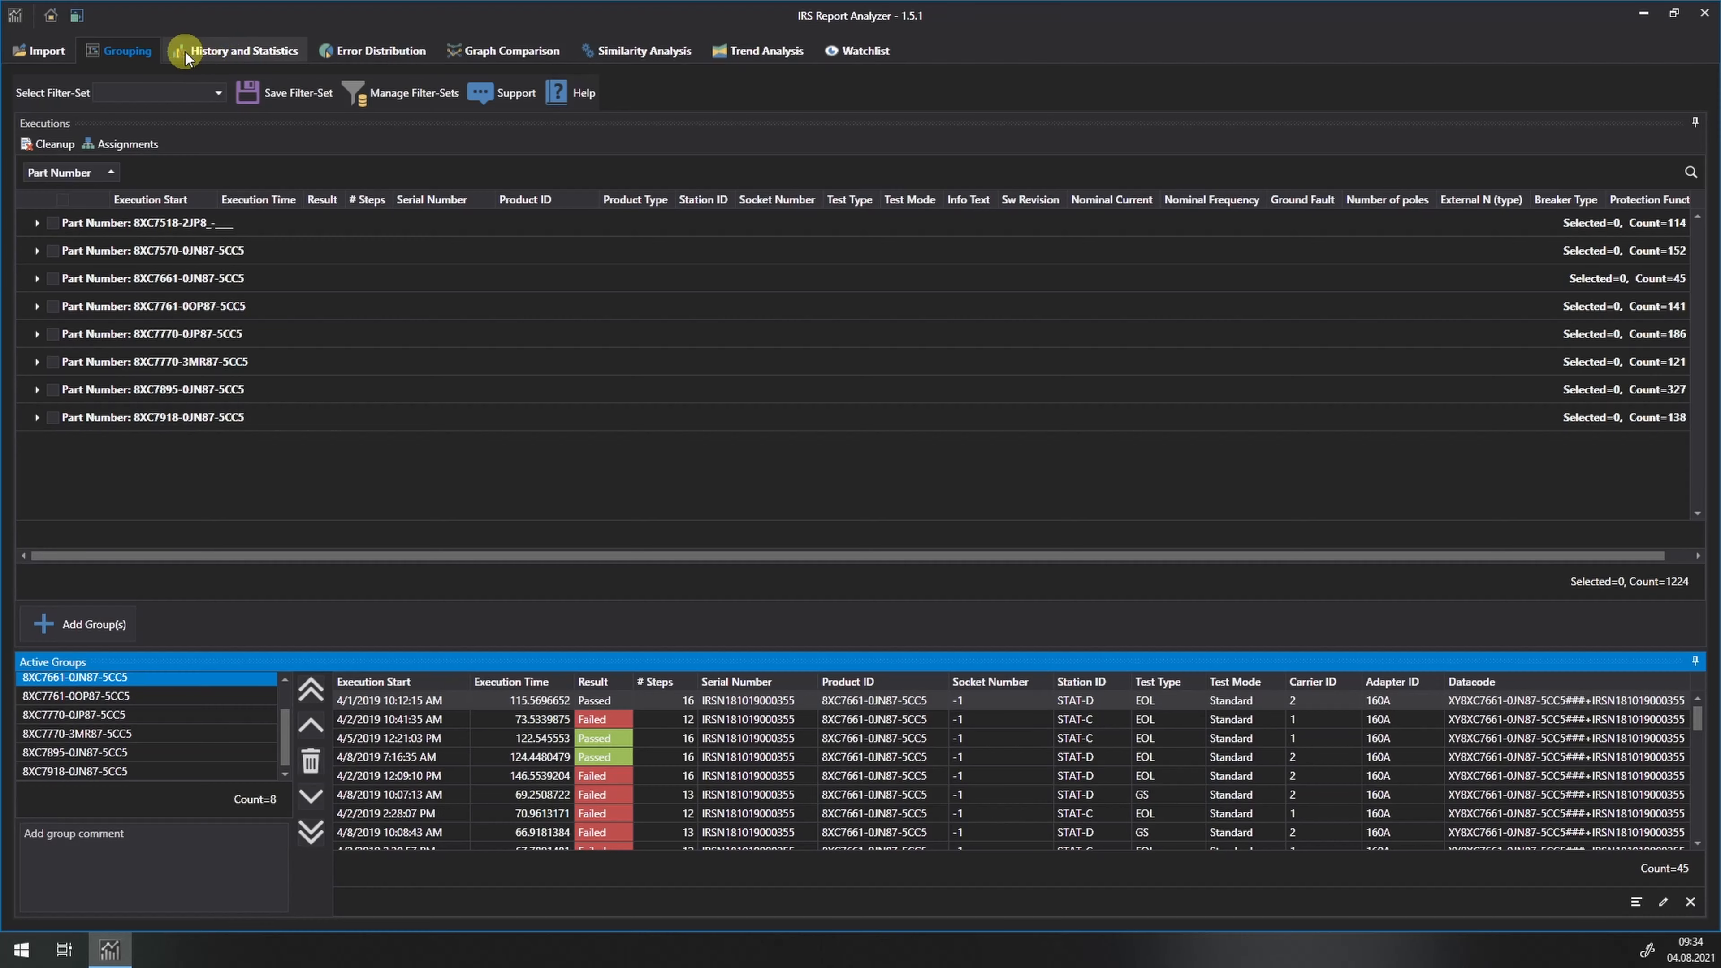
left_click(220, 53)
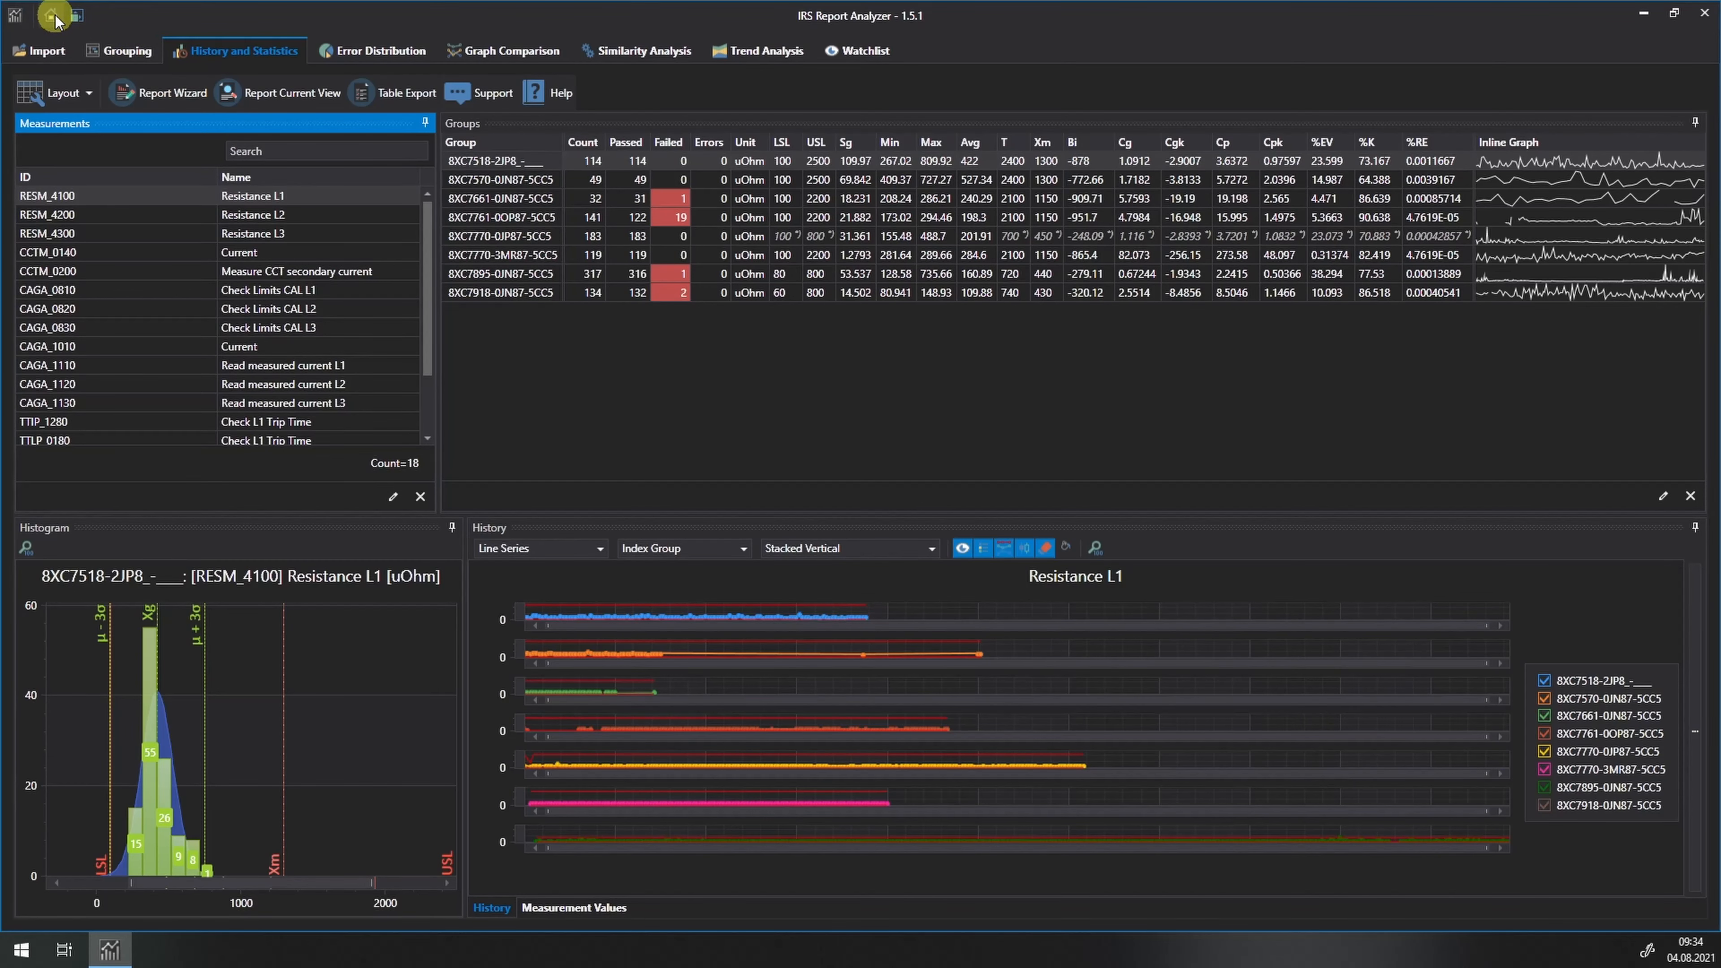
Save the dataset as Analysis Dataset.gz on the Desktop, overwriting the existing file
left_click(51, 19)
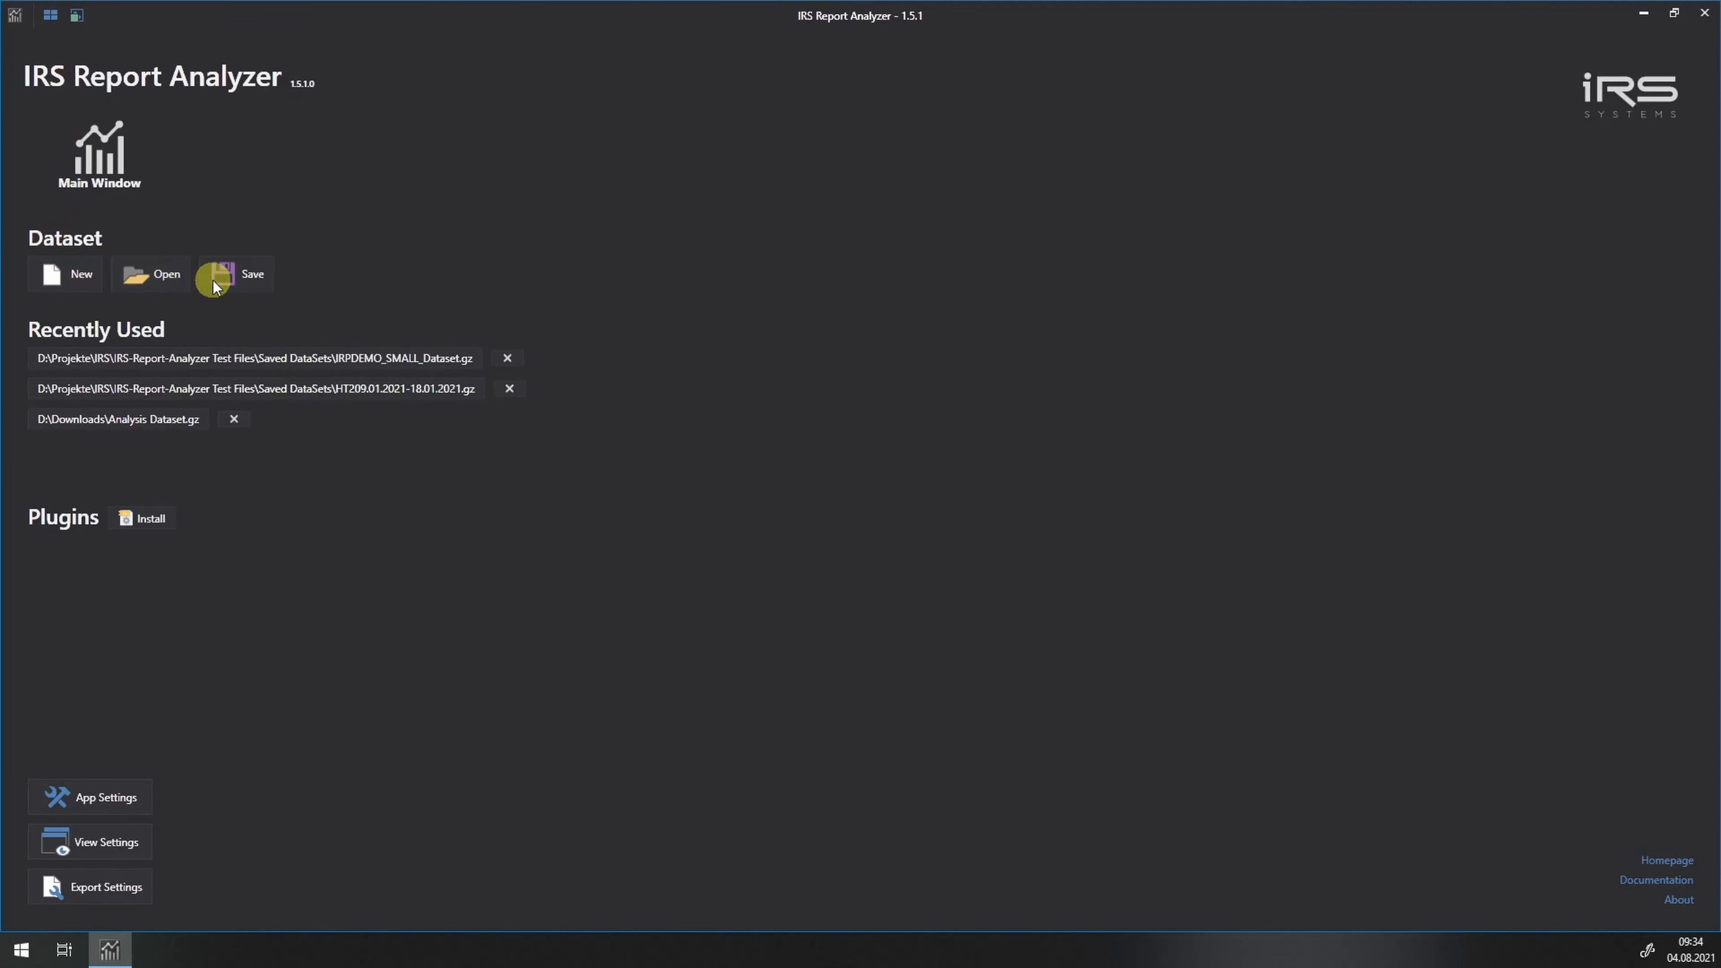
left_click(236, 278)
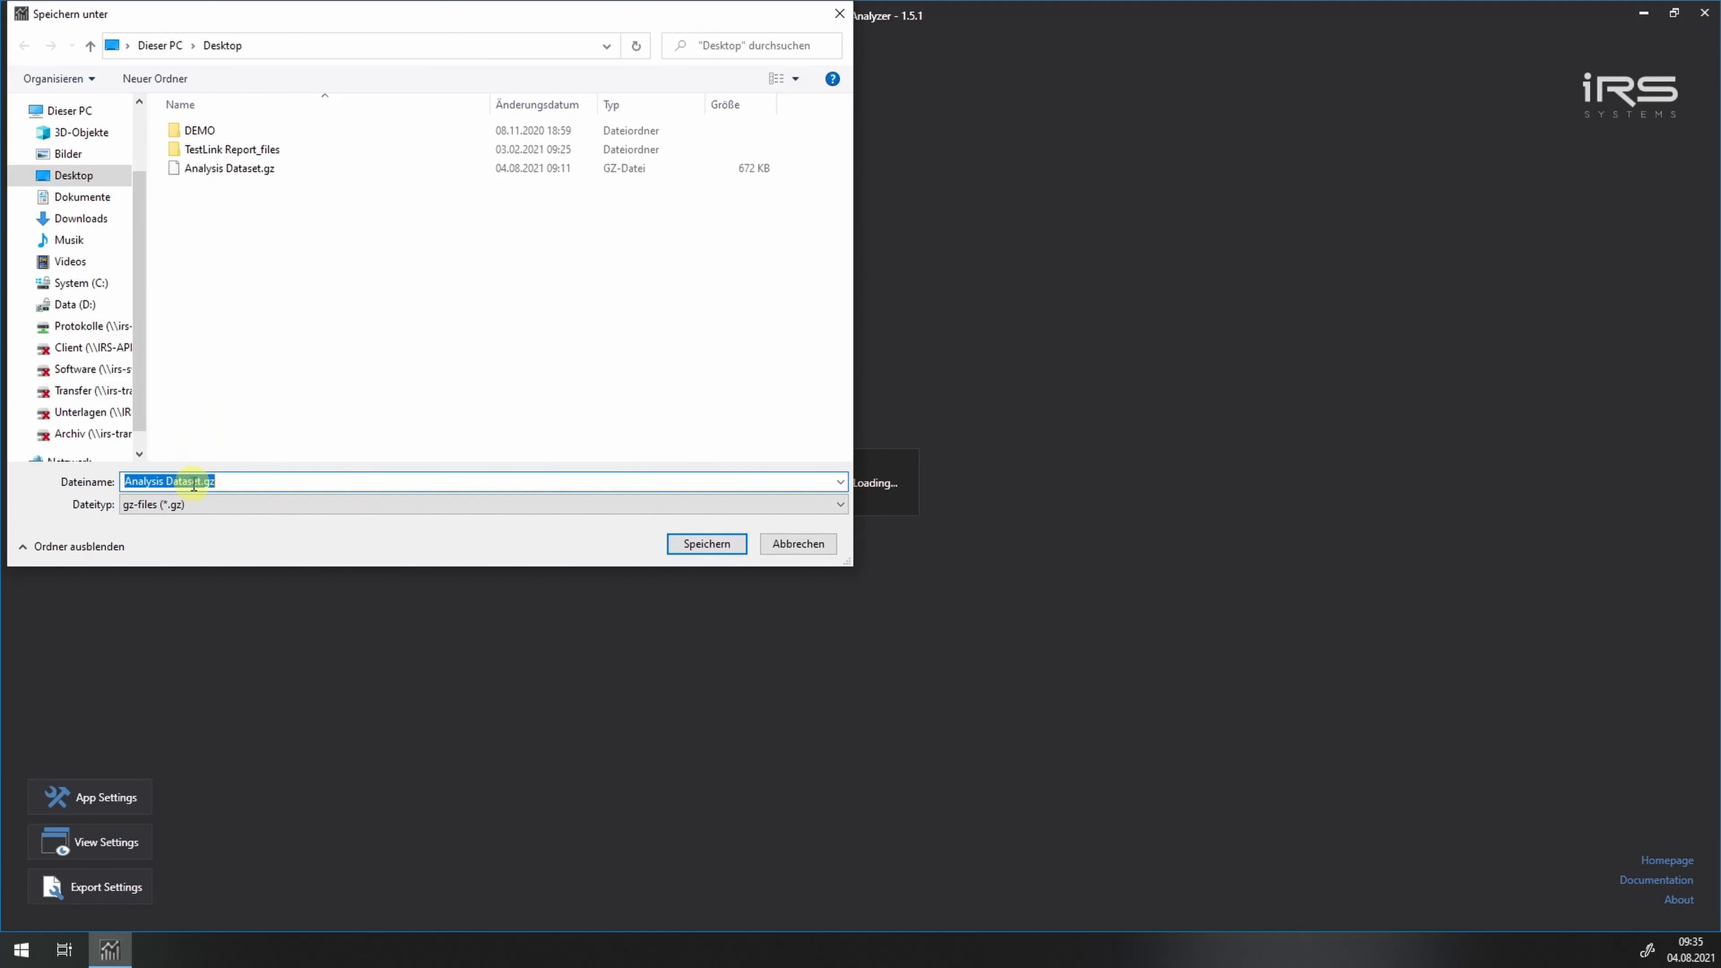
left_click(704, 543)
left_click(899, 475)
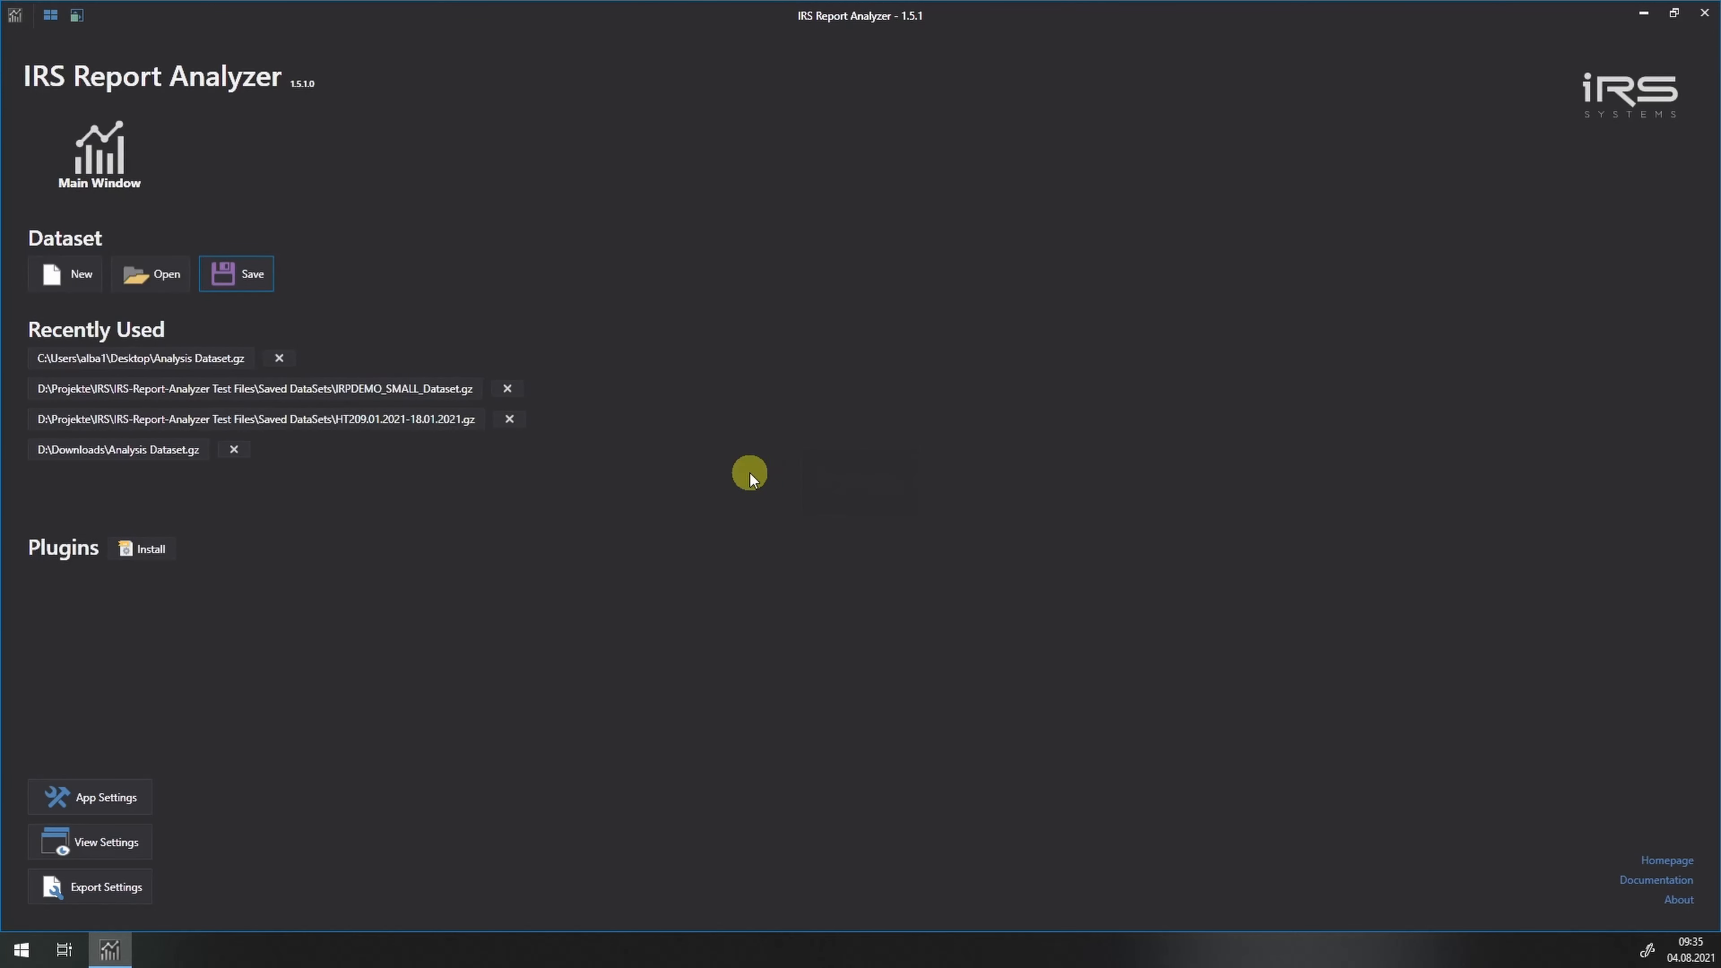
Reopen the recently used Analysis Dataset.gz from the Desktop, discarding the current dataset, and show its groups in the Grouping view
left_click(178, 360)
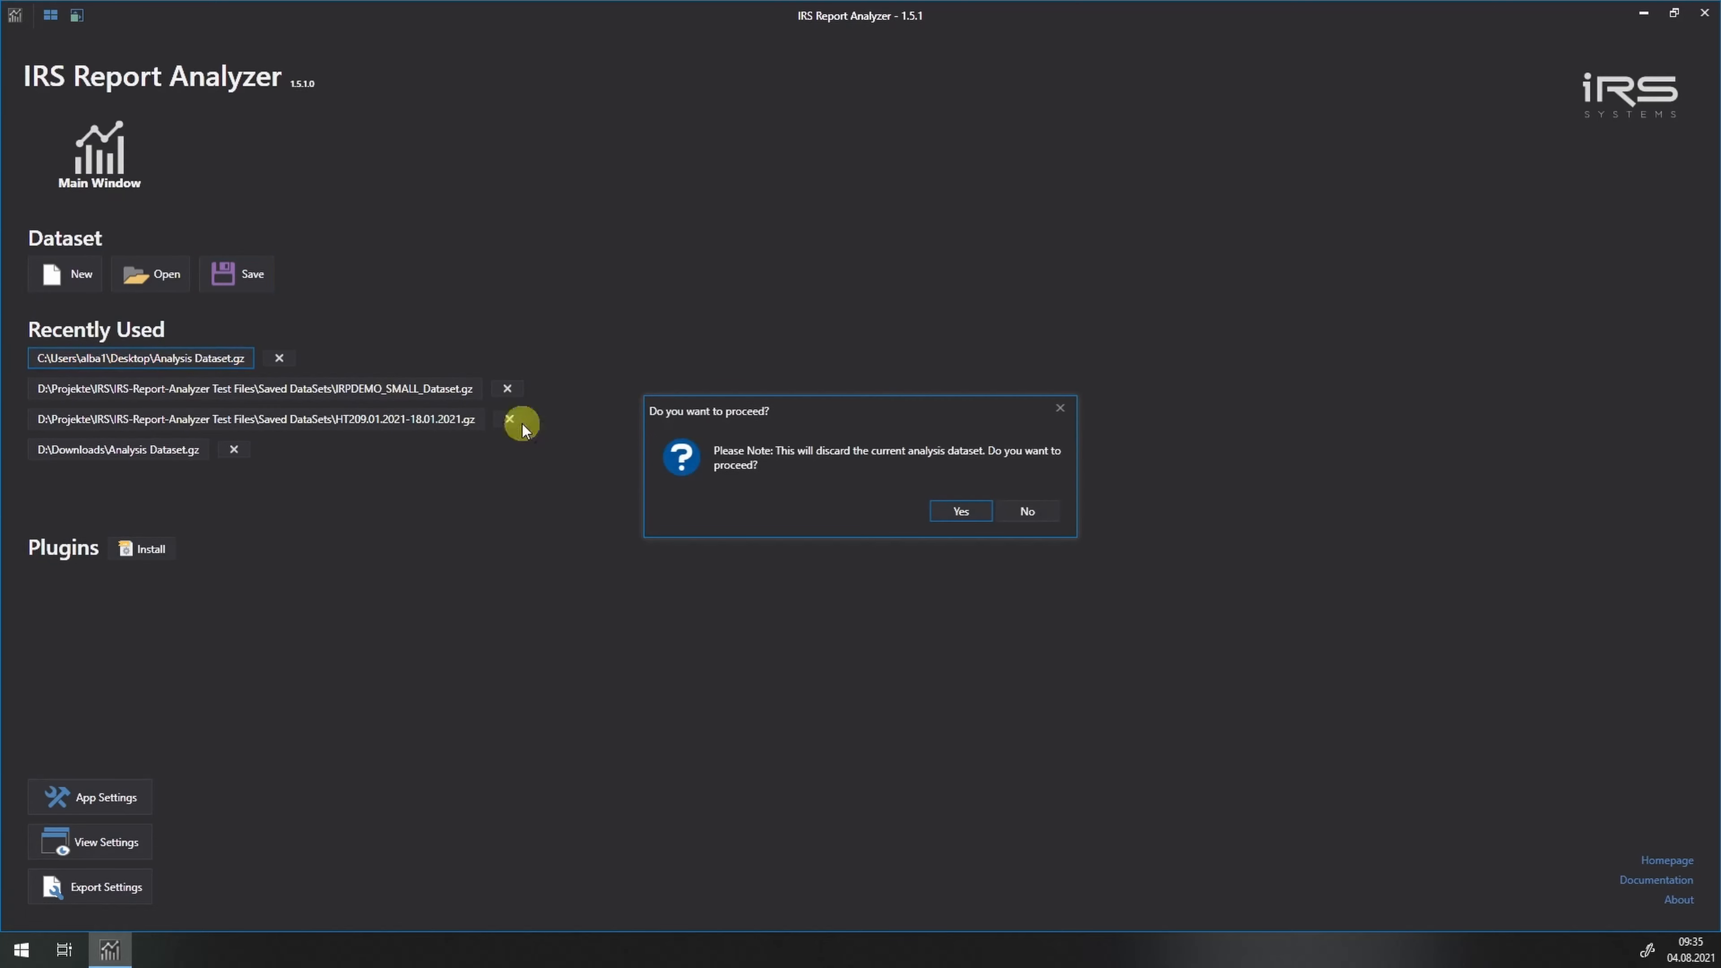
left_click(954, 515)
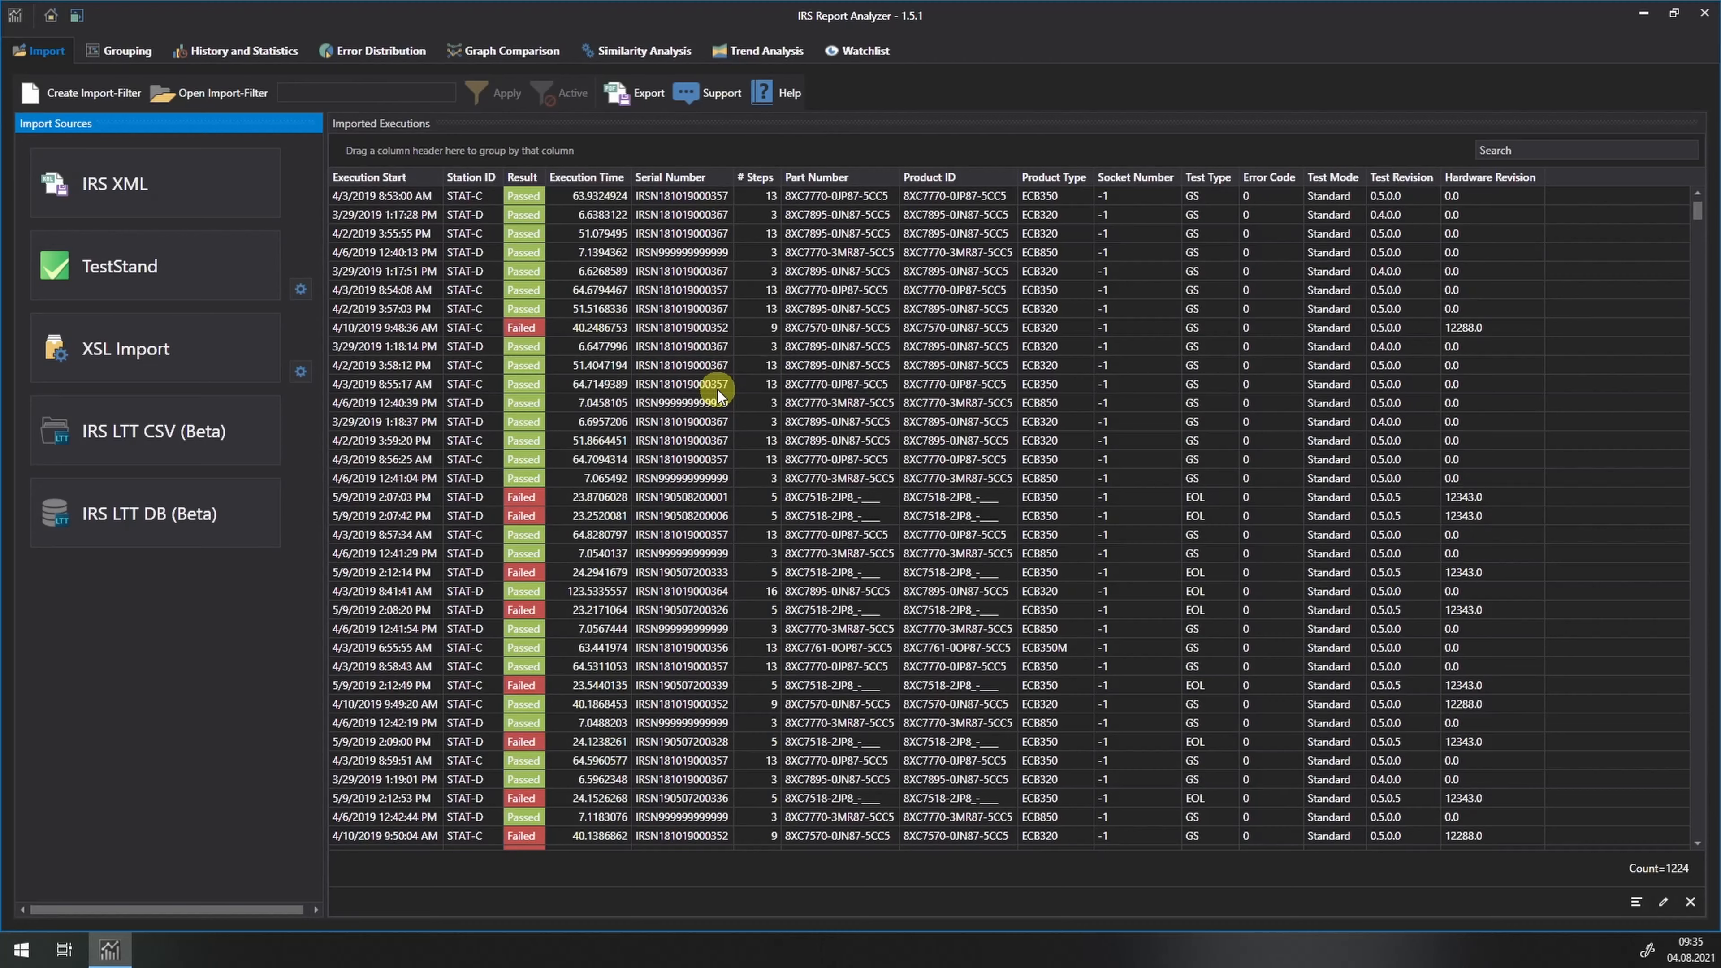
left_click(118, 49)
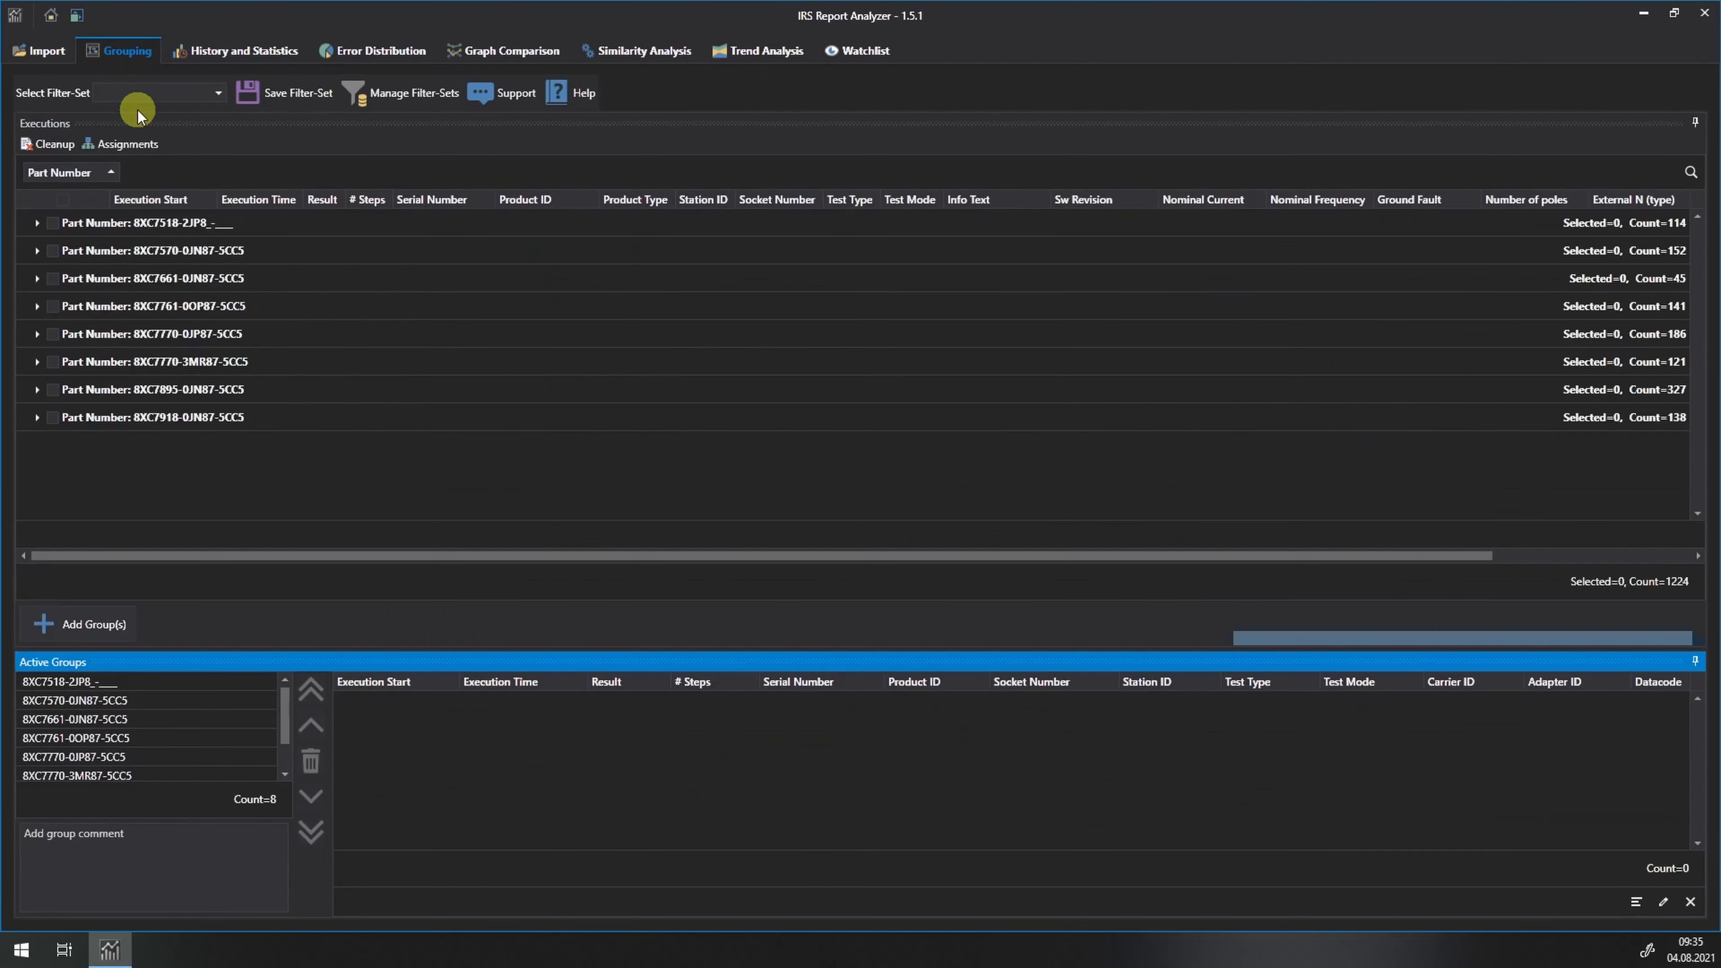